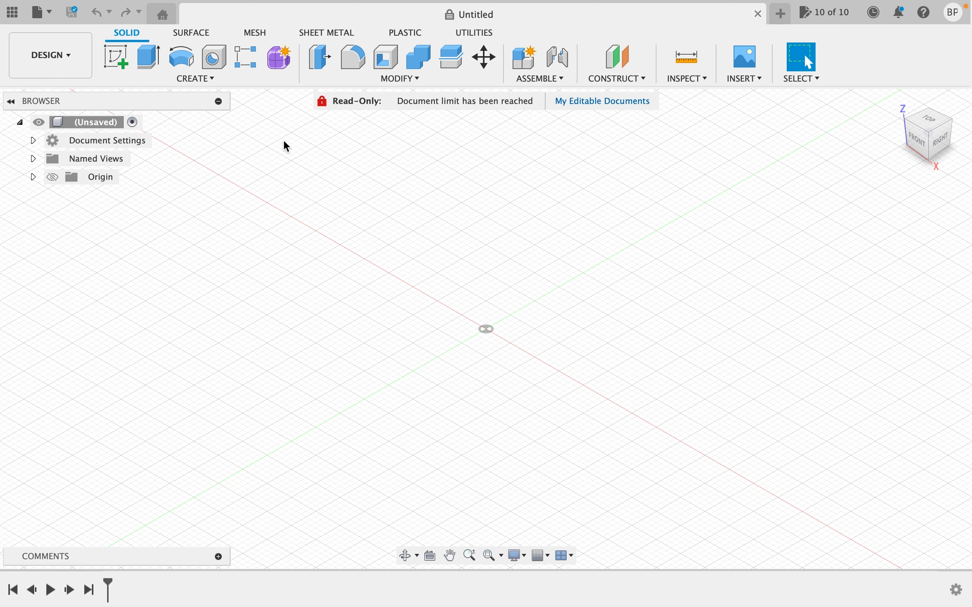
Start a new sketch on the vertical YZ plane, viewed from the left side
{"action": "left_click", "coordinate": [119, 61]}
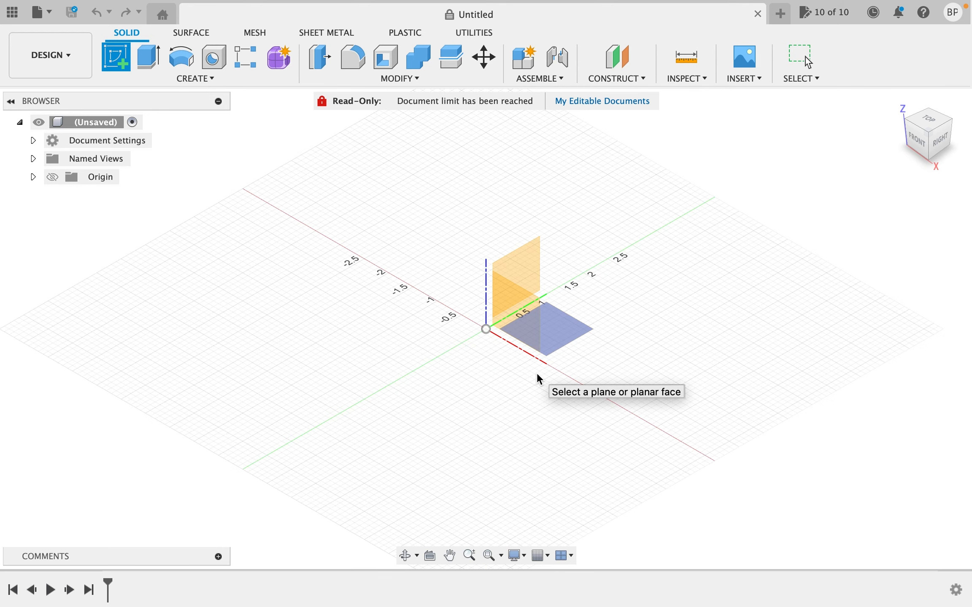
{"action": "left_click", "coordinate": [919, 139]}
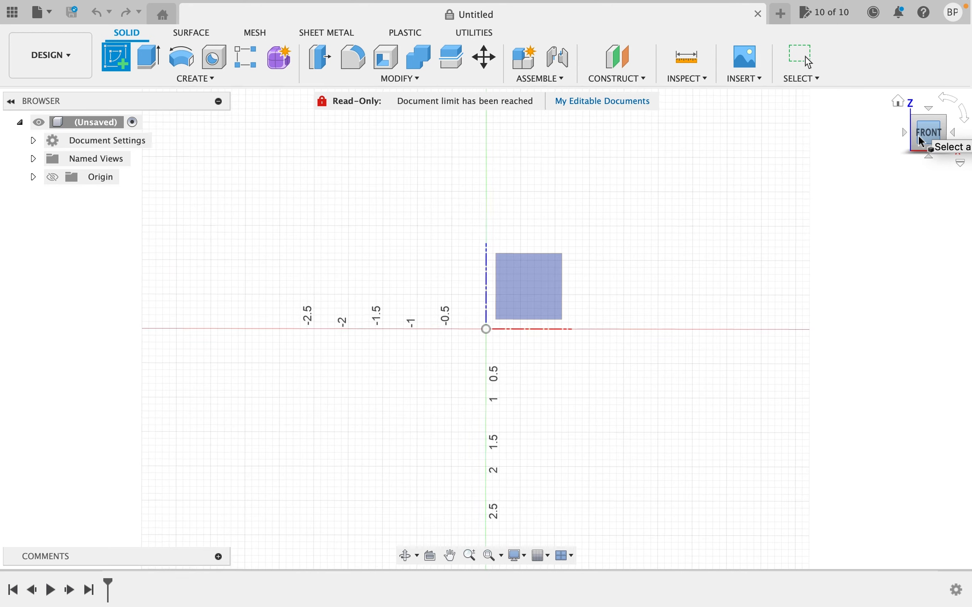
{"action": "left_click", "coordinate": [902, 132]}
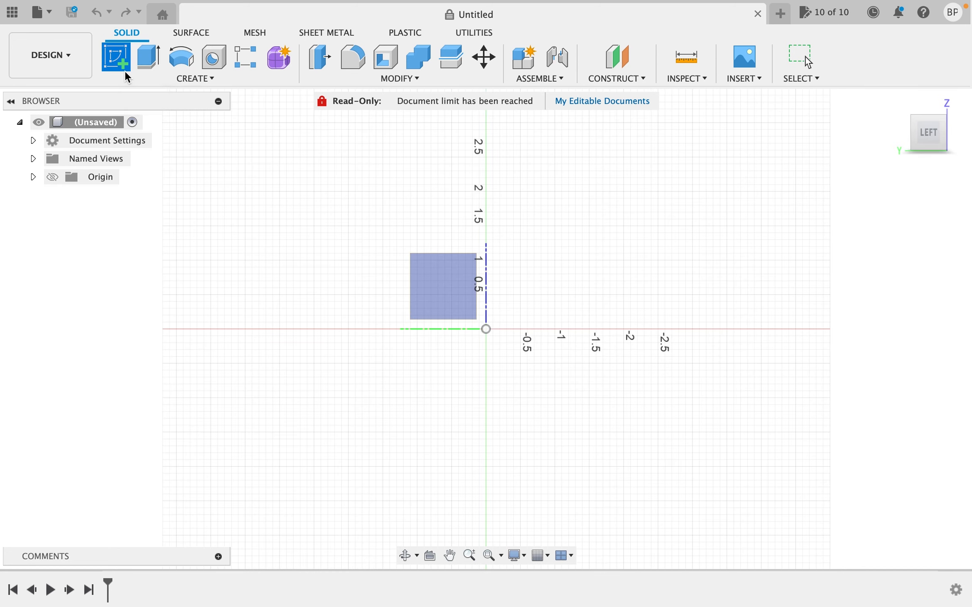
{"action": "left_click", "coordinate": [445, 301]}
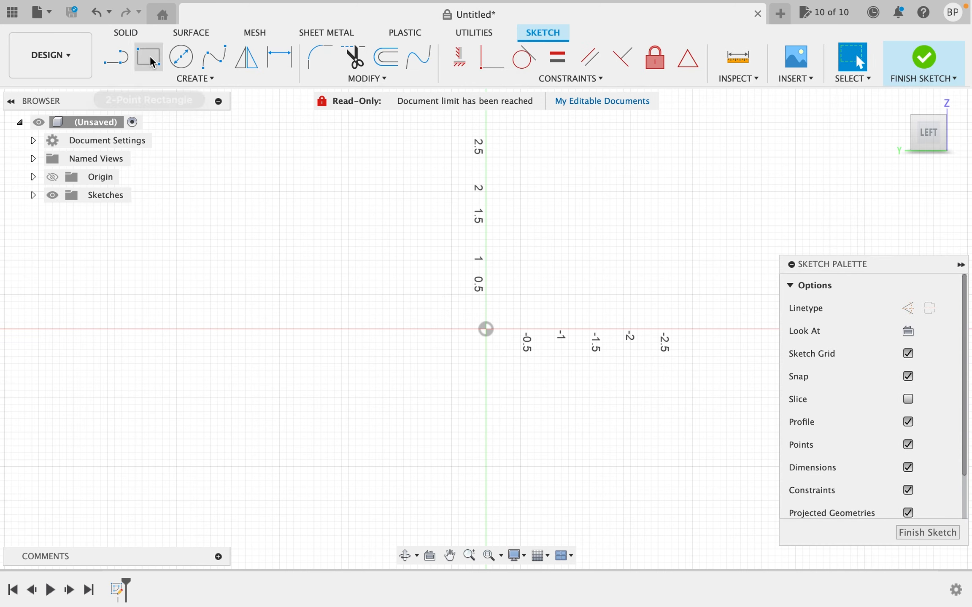
Sketch a rectangle from the origin, 9.5 in wide and 47.5 in high, and finish the sketch
{"action": "left_click", "coordinate": [150, 59]}
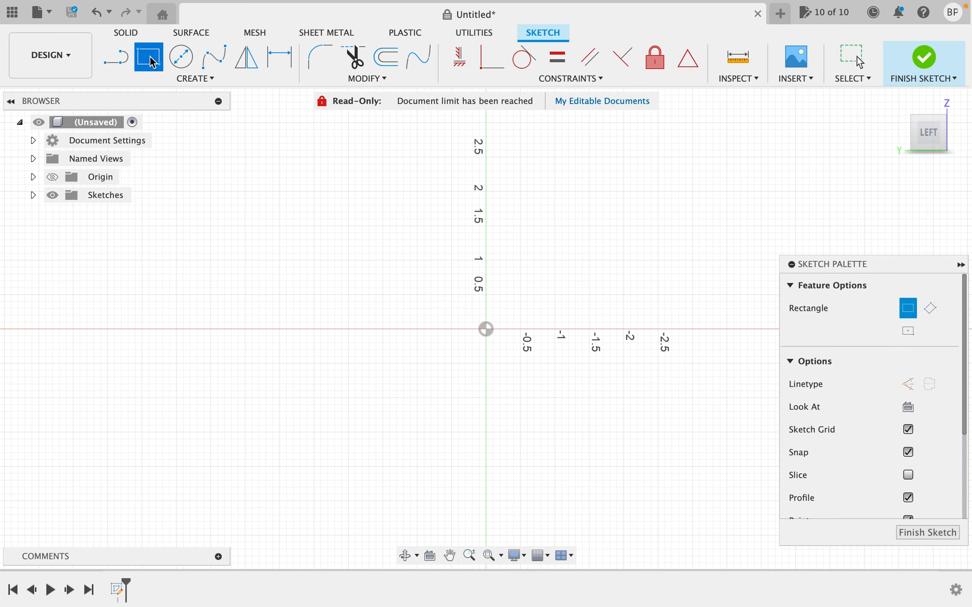
{"action": "left_click", "coordinate": [486, 329]}
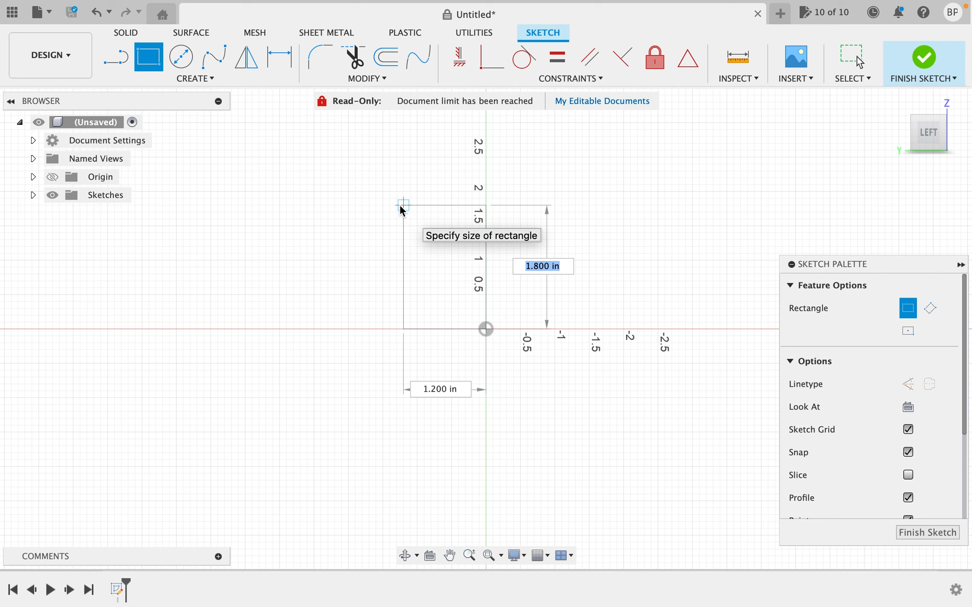
{"action": "type", "text": "4"}
{"action": "key", "text": "Tab"}
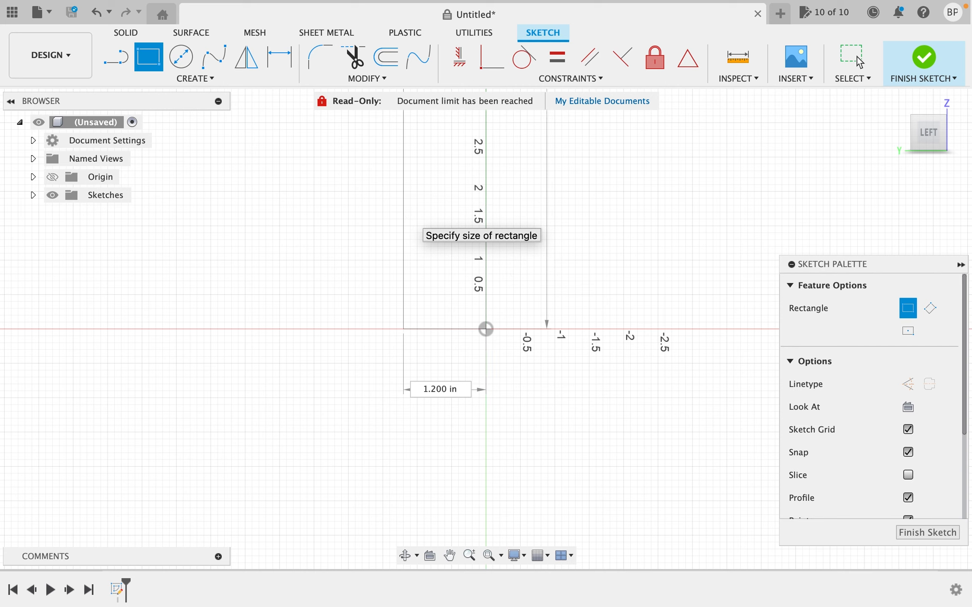
{"action": "key", "text": "Tab"}
{"action": "type", "text": "9."}
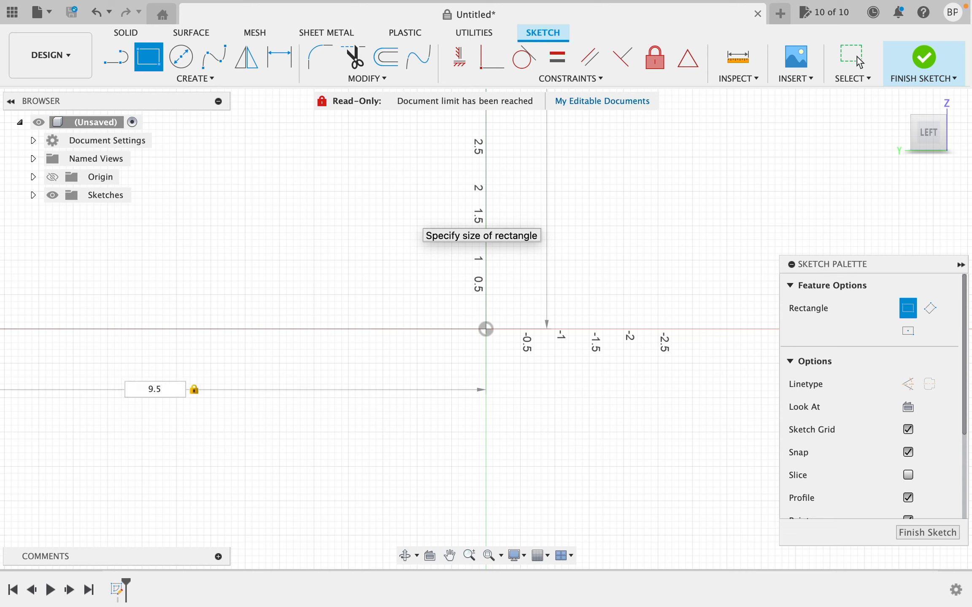
{"action": "key", "text": "Return"}
{"action": "left_click", "coordinate": [853, 57]}
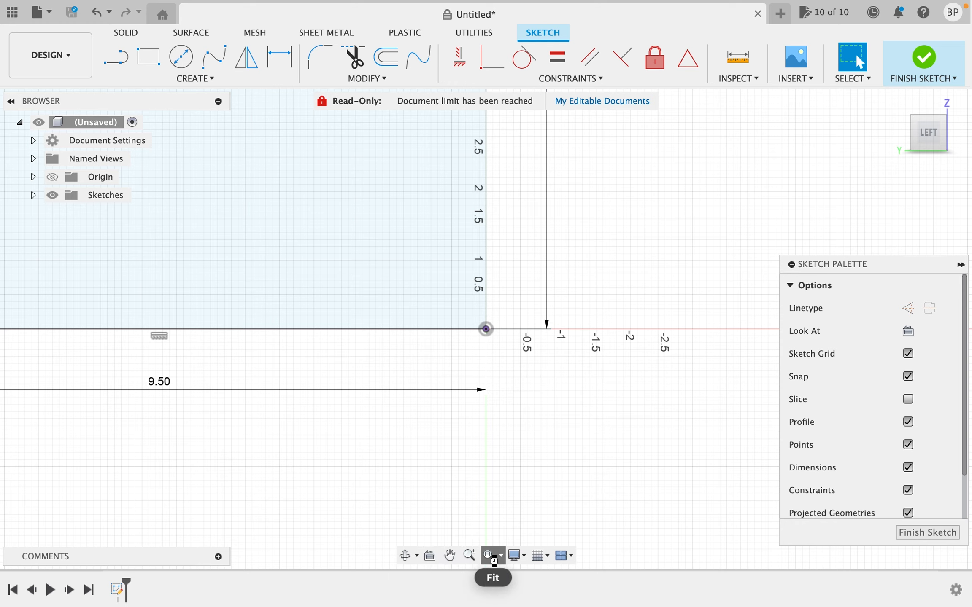
{"action": "left_click", "coordinate": [490, 556]}
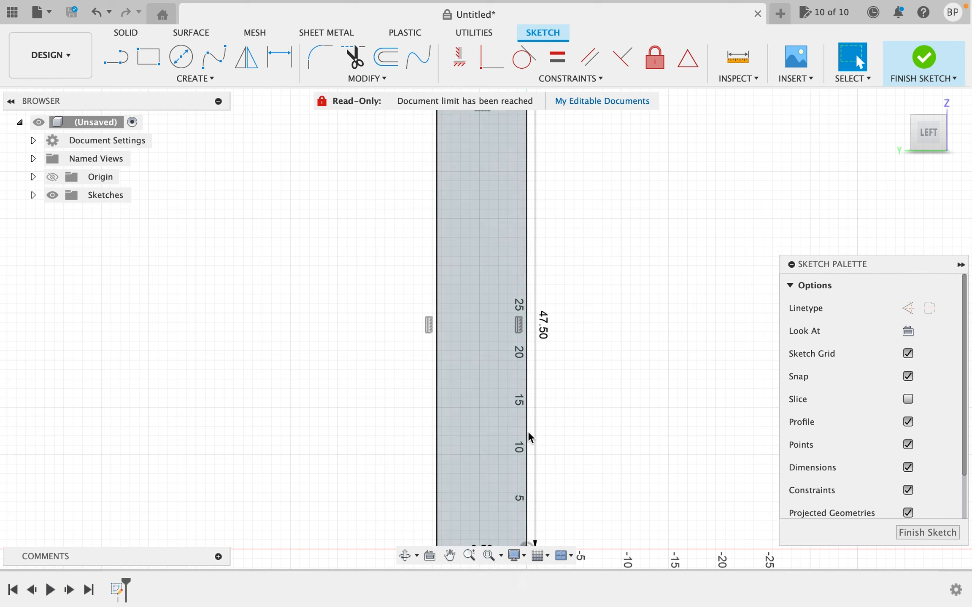
{"action": "left_click", "coordinate": [935, 80]}
{"action": "left_click", "coordinate": [914, 95]}
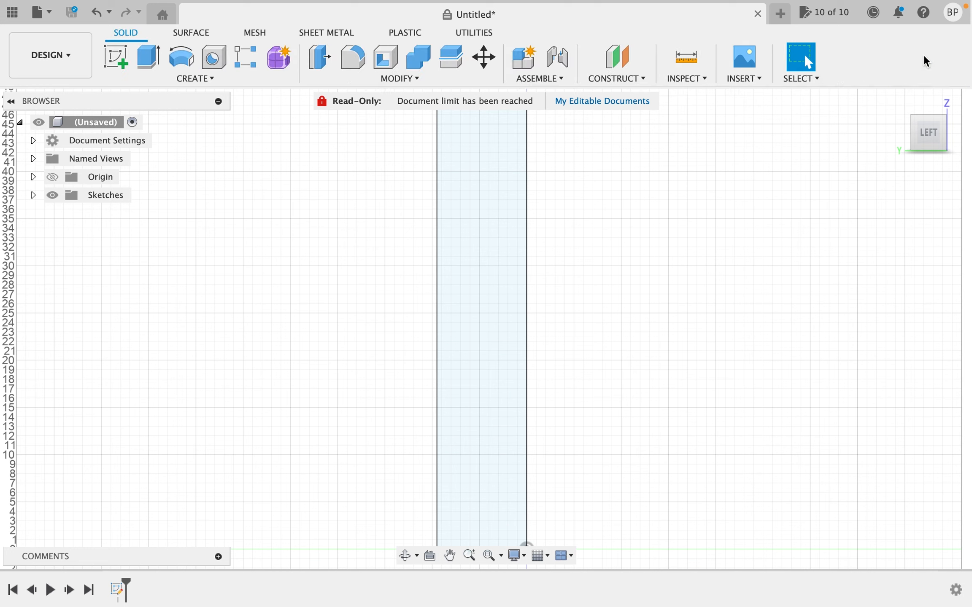
Extrude the tall rectangle 0.75 in as a new body
{"action": "left_click", "coordinate": [149, 57]}
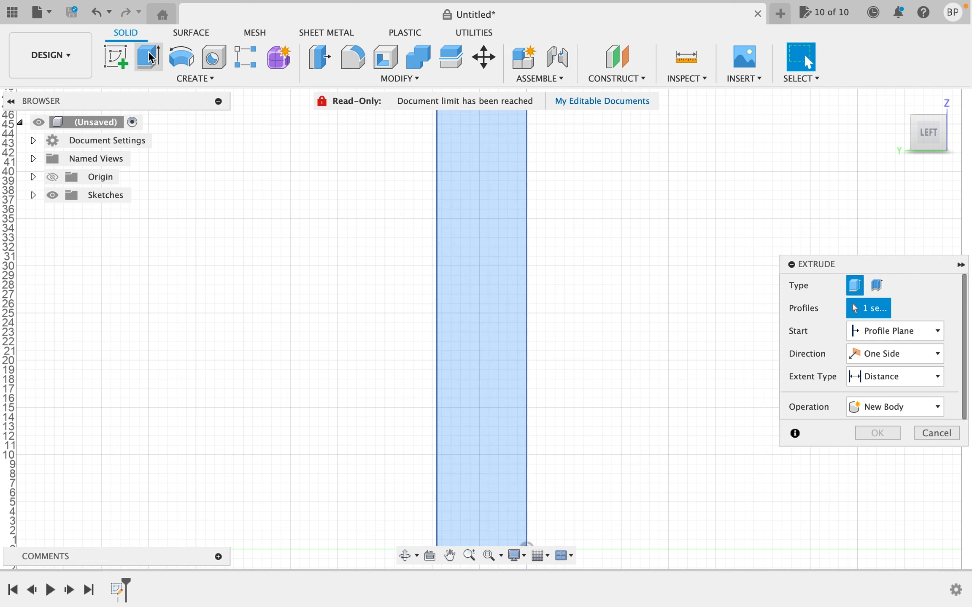
{"action": "left_click", "coordinate": [495, 274]}
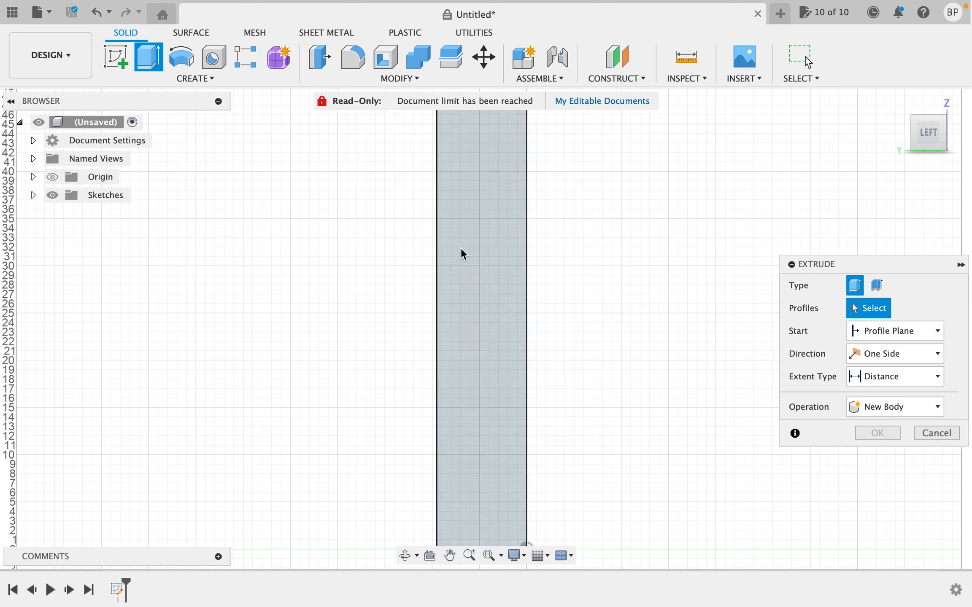
{"action": "left_click", "coordinate": [476, 247]}
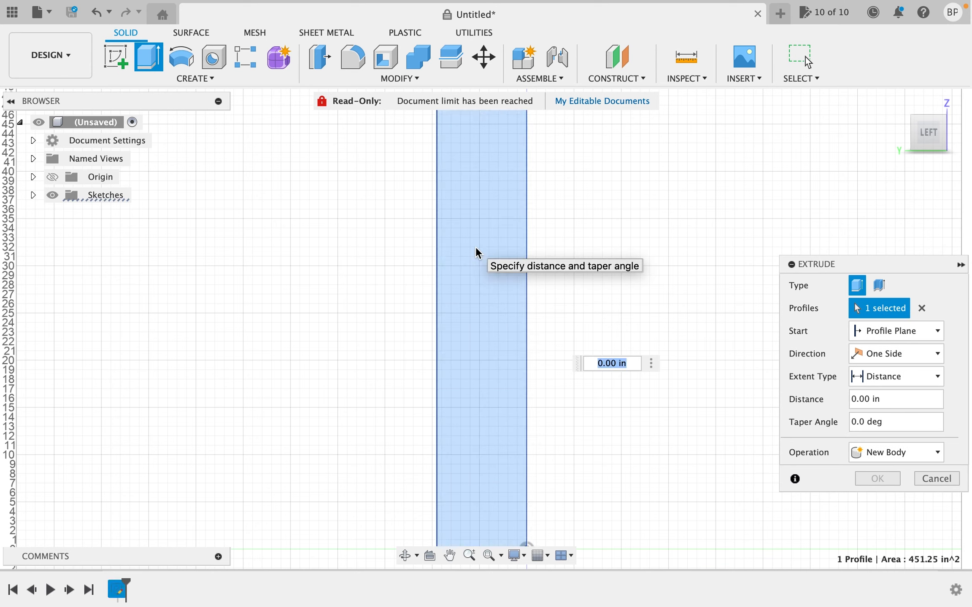
{"action": "type", "text": "."}
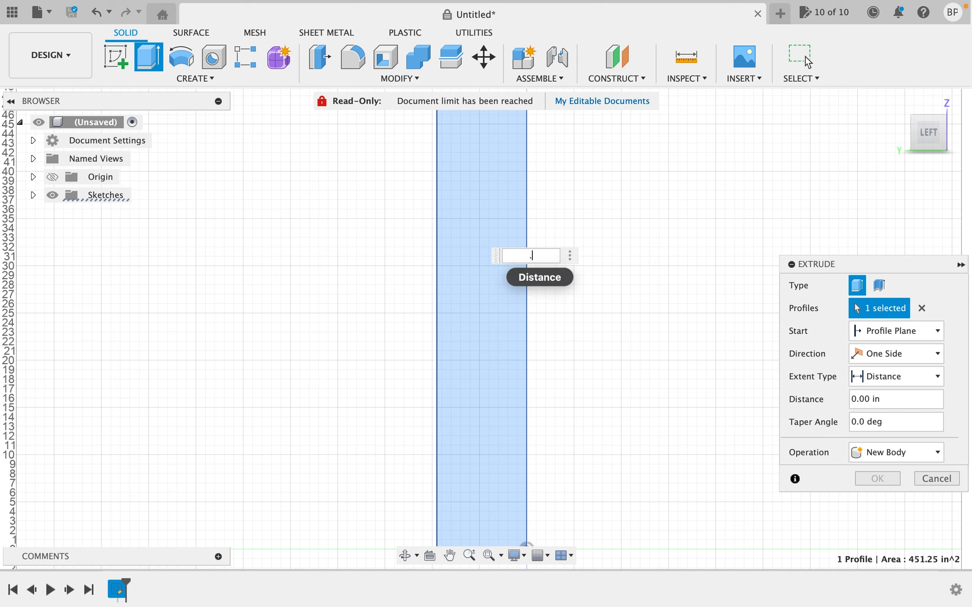
{"action": "type", "text": "75"}
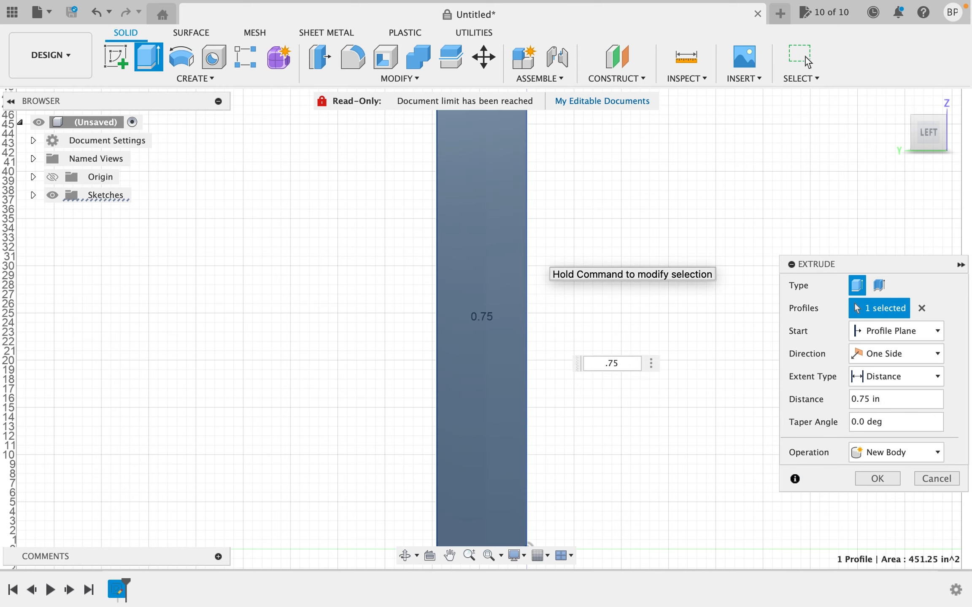
{"action": "key", "text": "Return"}
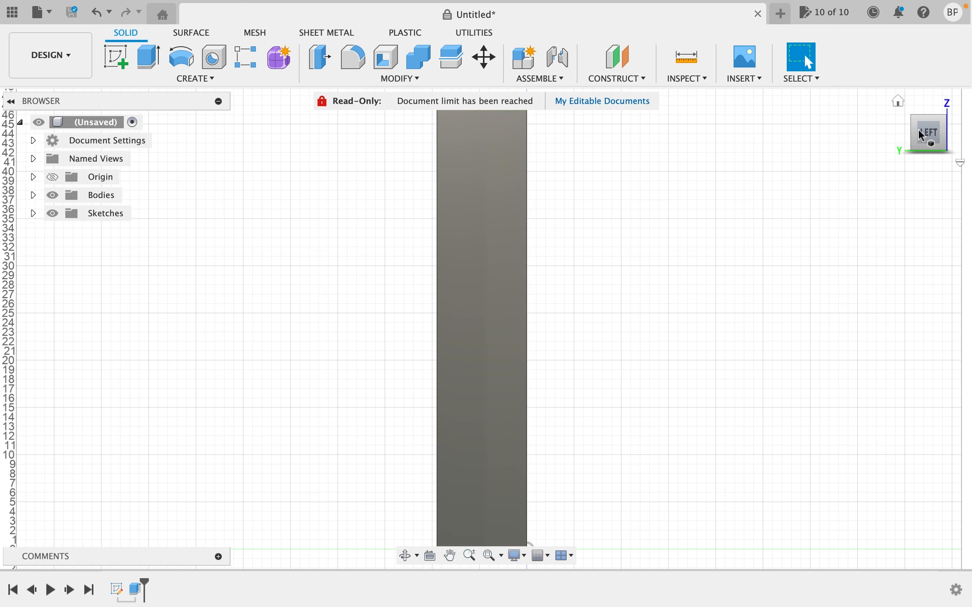
Create a construction plane offset 2.5 in above the XY plane
{"action": "left_click", "coordinate": [898, 101]}
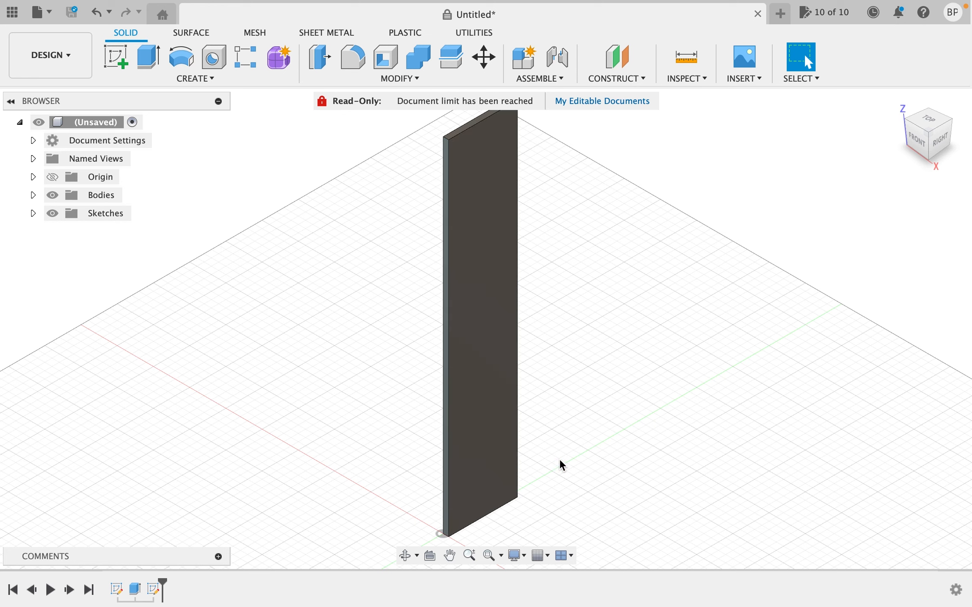
{"action": "left_click", "coordinate": [627, 80]}
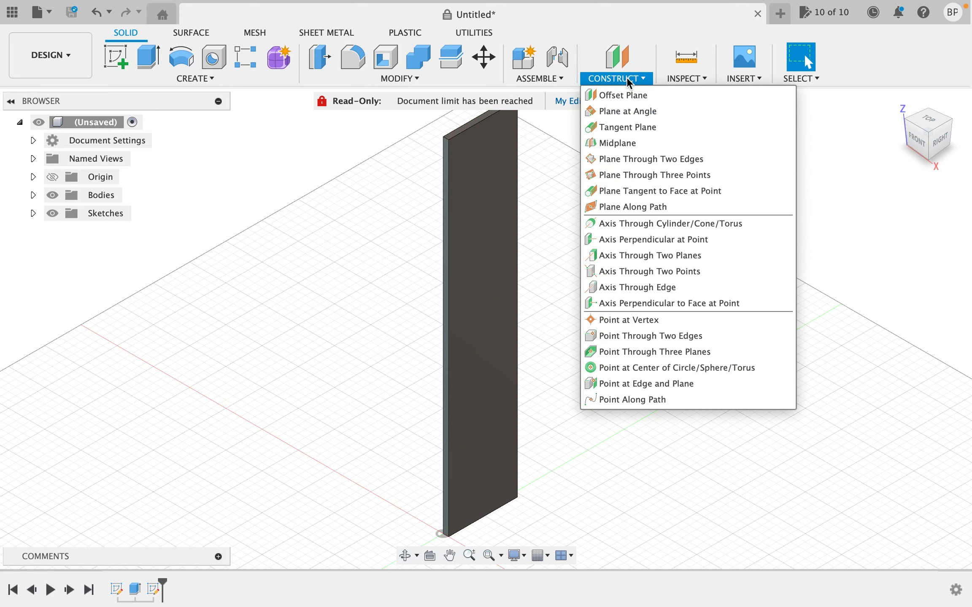
{"action": "left_click", "coordinate": [627, 90]}
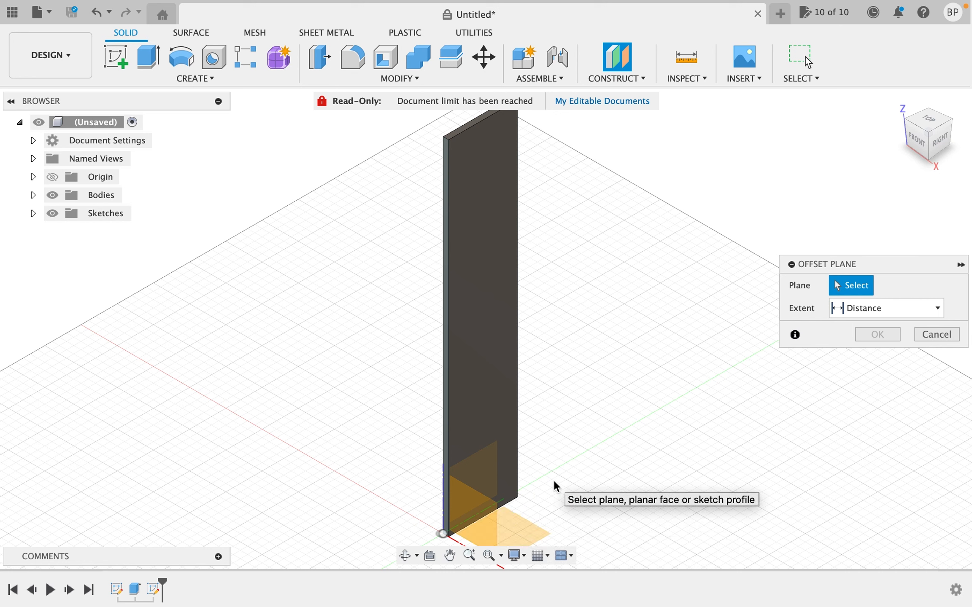
{"action": "left_click", "coordinate": [526, 533]}
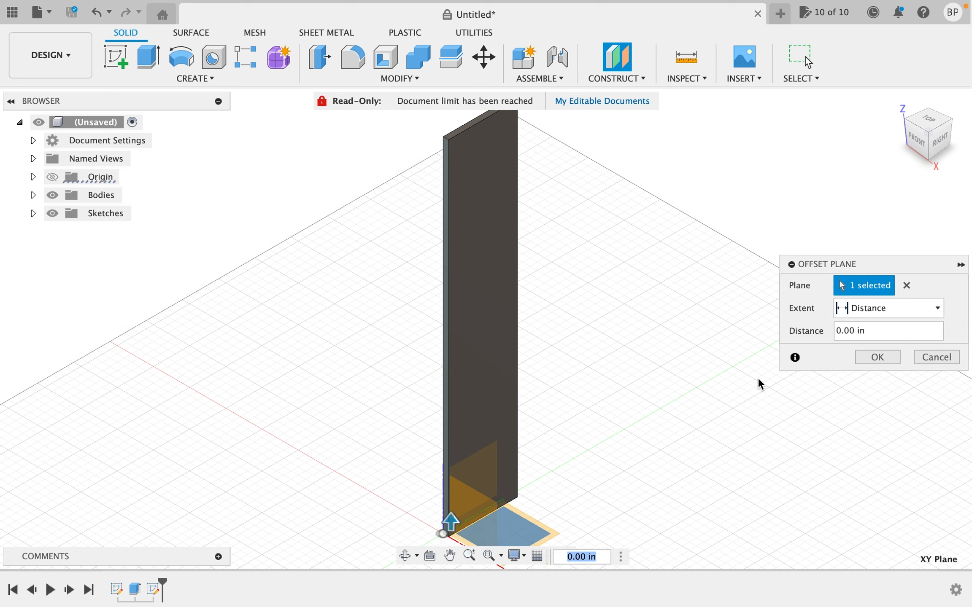
{"action": "left_click_drag", "start_coordinate": [870, 329], "coordinate": [830, 334]}
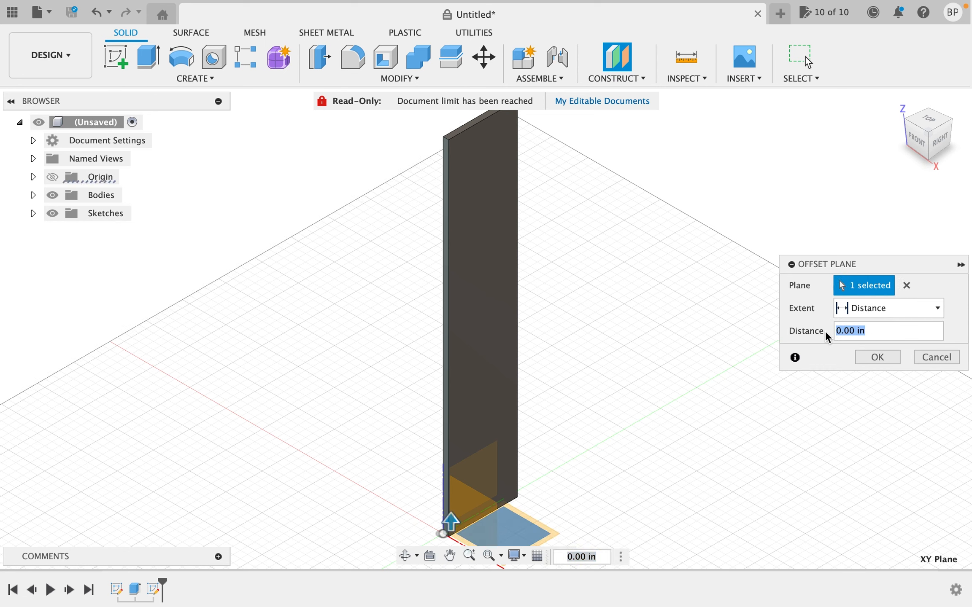
{"action": "type", "text": "2.5"}
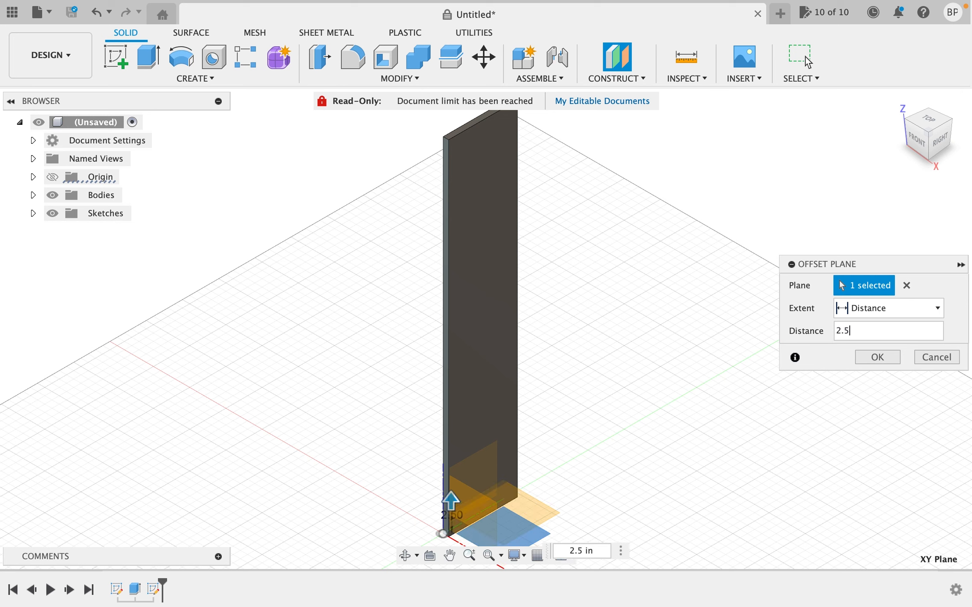
{"action": "key", "text": "Return"}
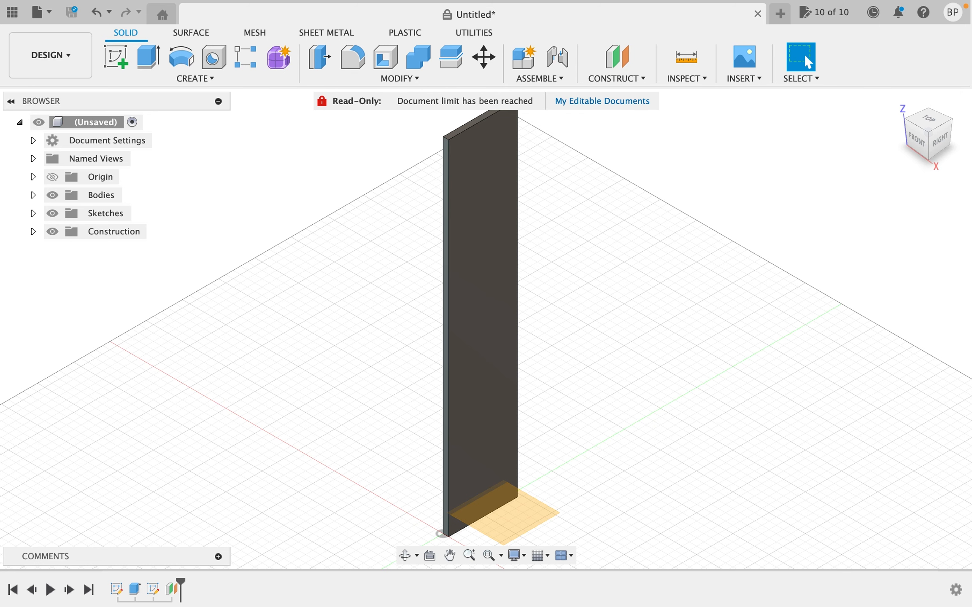
Start a new sketch on the broad right-hand face of the upright board
{"action": "scroll", "coordinate": [402, 215], "scroll_direction": "down", "scroll_amount": 1}
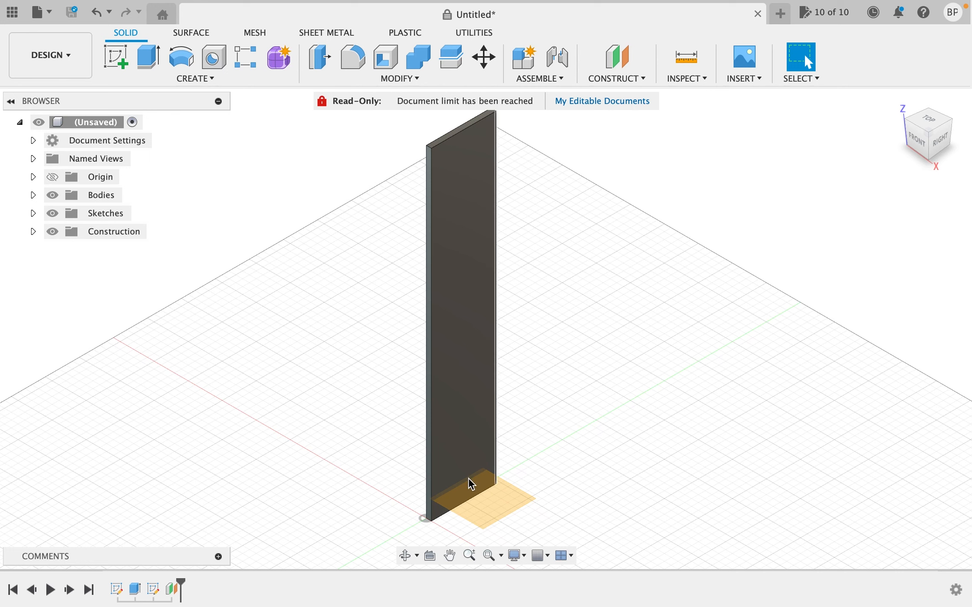
{"action": "left_click", "coordinate": [119, 64]}
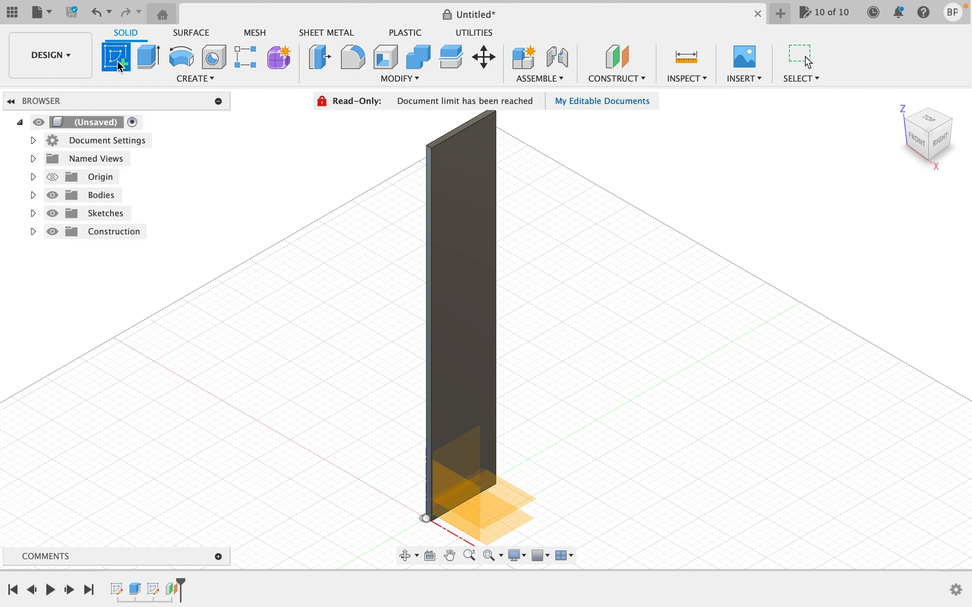
{"action": "left_click", "coordinate": [471, 379]}
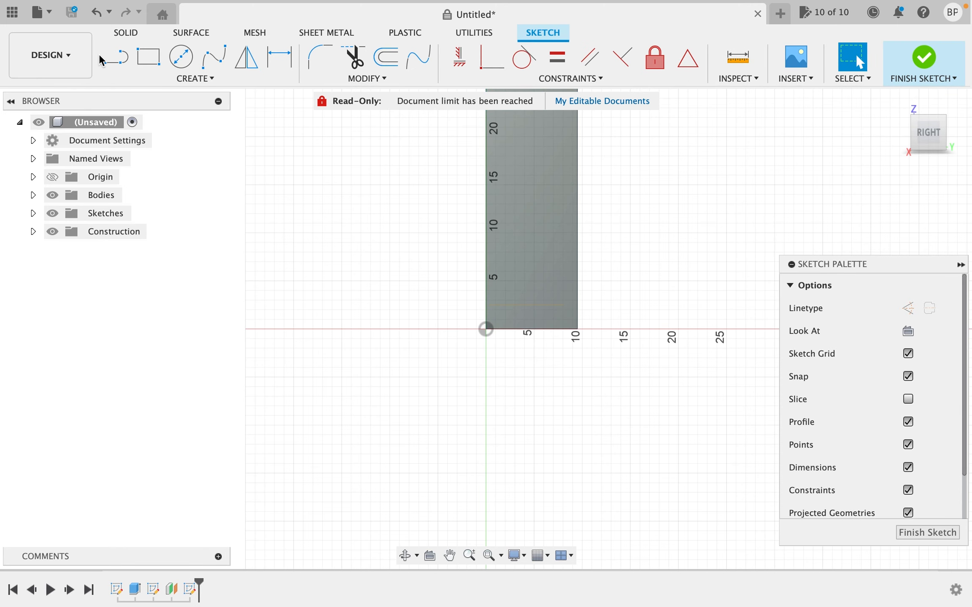
Sketch a 0.75 in high rectangle across the board's full width, starting at the offset plane's level, and finish the sketch
{"action": "left_click", "coordinate": [148, 63]}
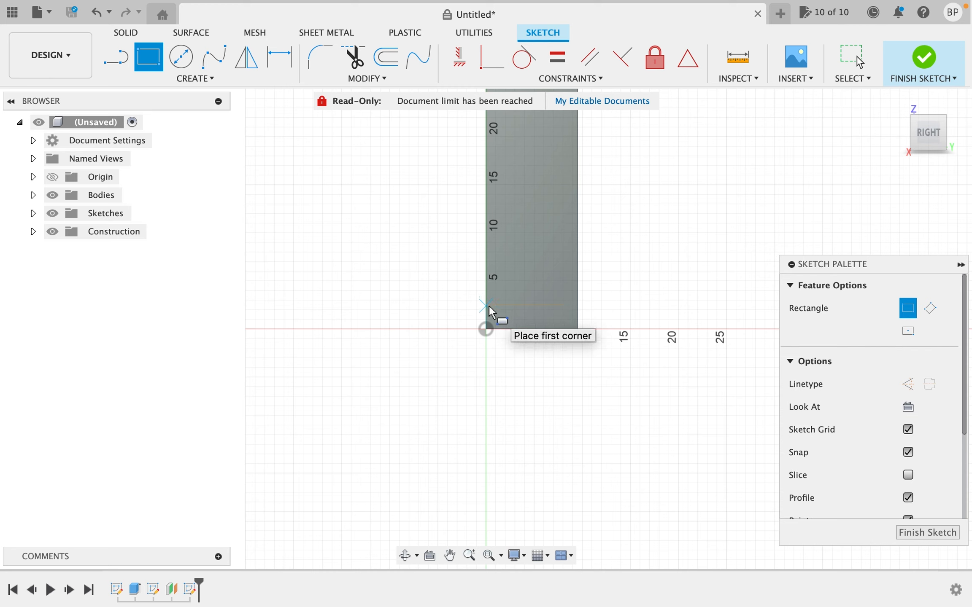
{"action": "left_click", "coordinate": [470, 555]}
{"action": "left_click_drag", "start_coordinate": [511, 357], "coordinate": [492, 322]}
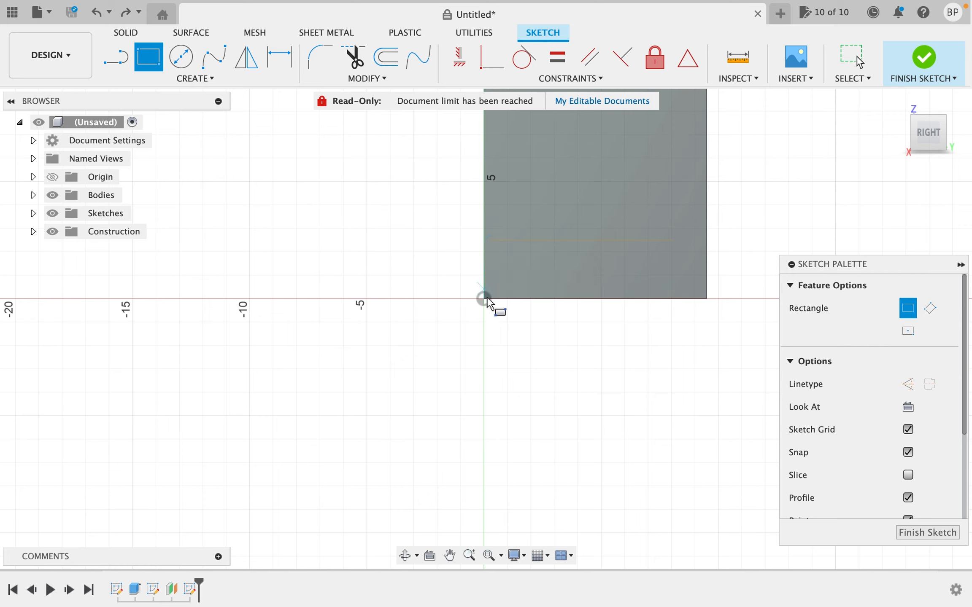
{"action": "left_click", "coordinate": [485, 242]}
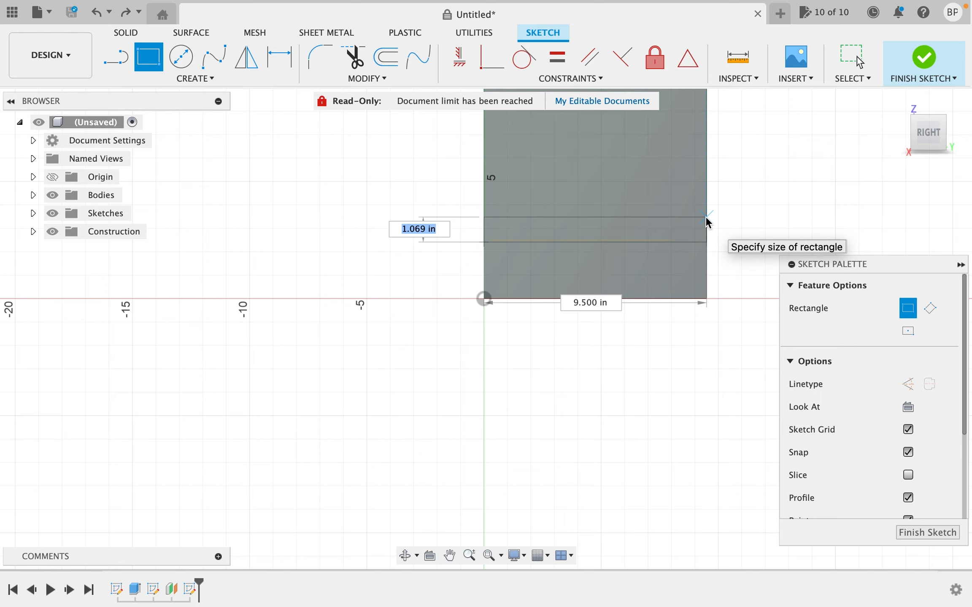
{"action": "type", "text": ".75"}
{"action": "key", "text": "Tab"}
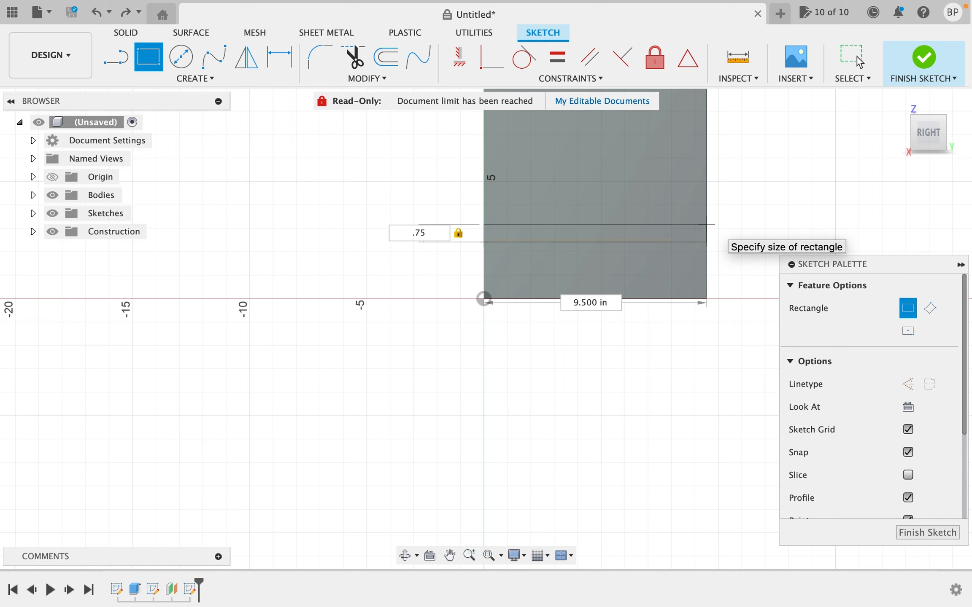
{"action": "key", "text": "Return"}
{"action": "left_click", "coordinate": [858, 61]}
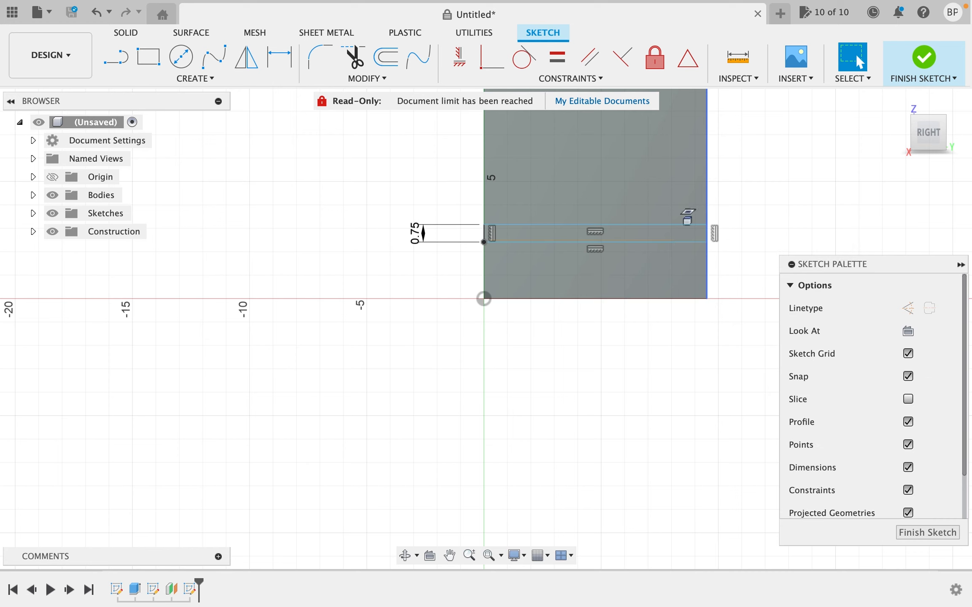
{"action": "left_click", "coordinate": [920, 67]}
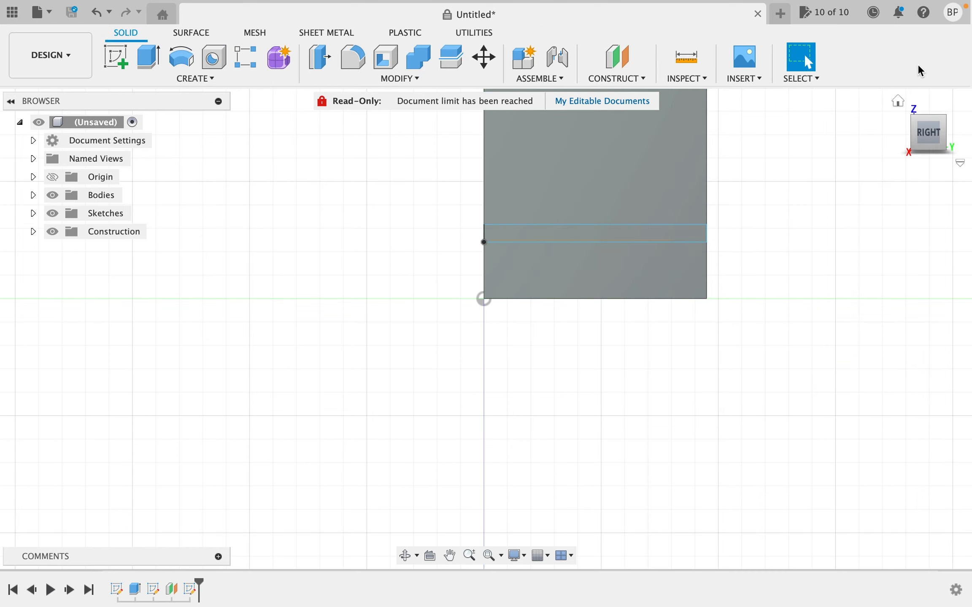
Cut the 0.75 in high rectangle profile 0.25 in deep into the upright board as a groove
{"action": "left_click", "coordinate": [898, 102]}
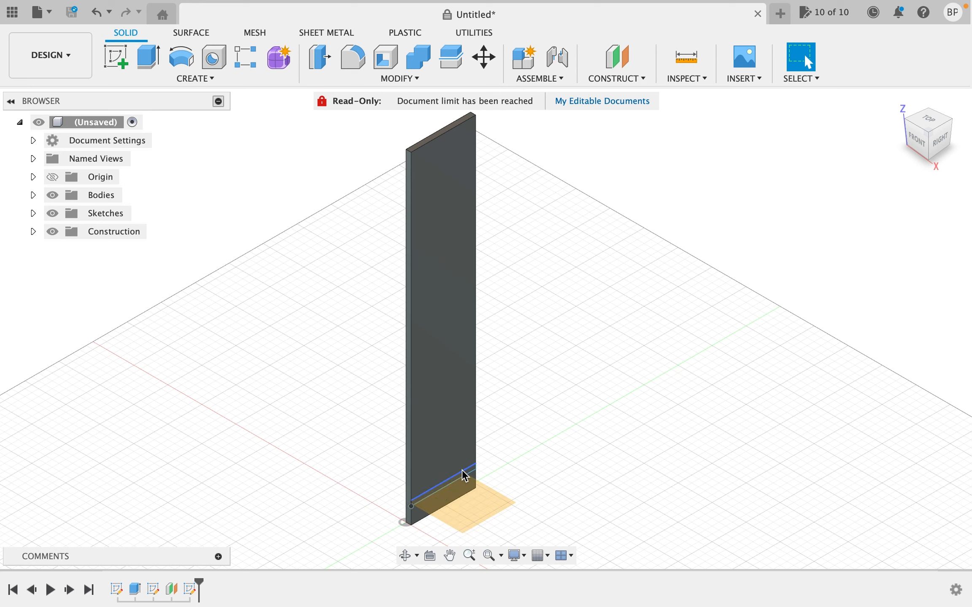
{"action": "left_click", "coordinate": [147, 57]}
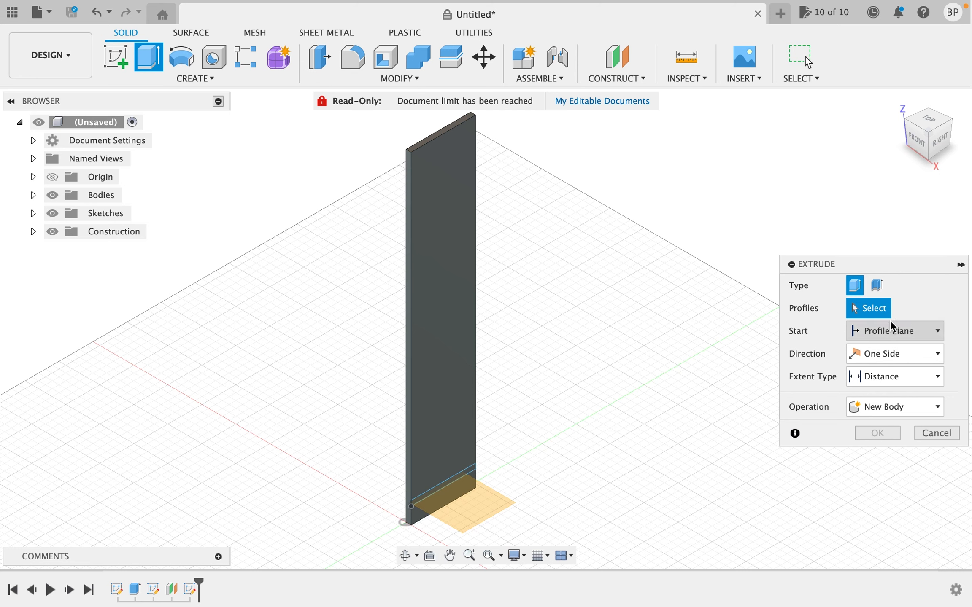
{"action": "left_click", "coordinate": [441, 487]}
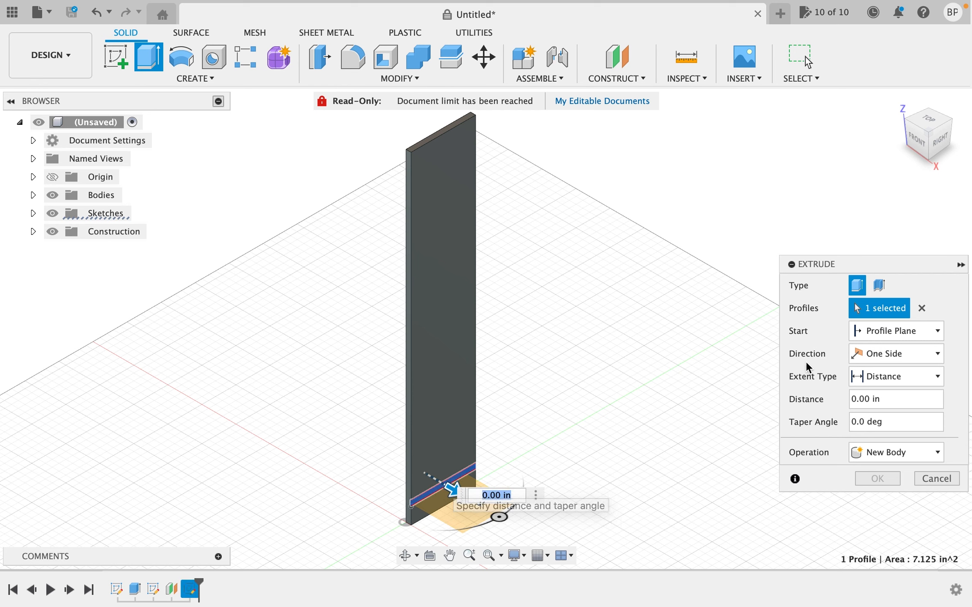
{"action": "left_click", "coordinate": [882, 454]}
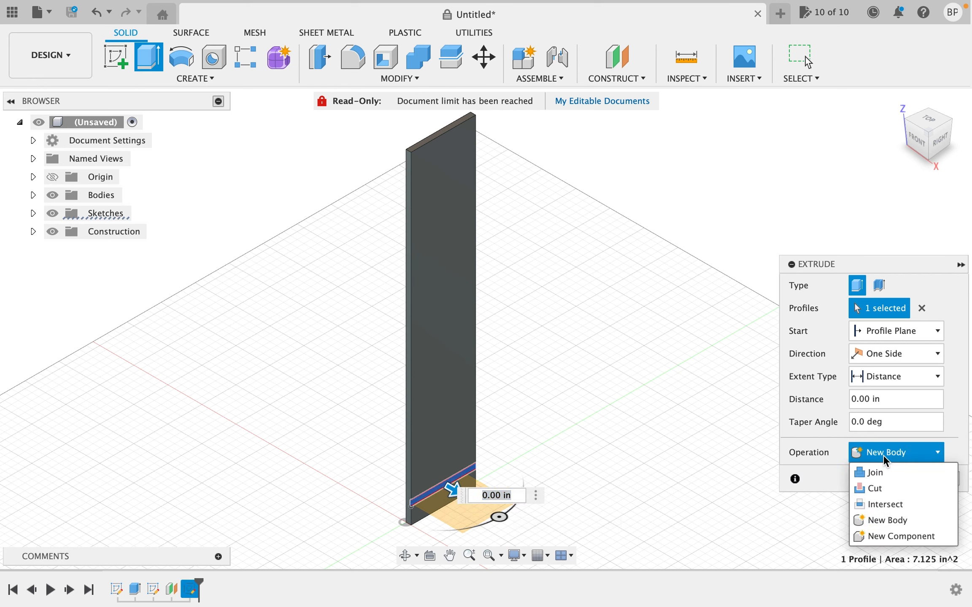
{"action": "left_click", "coordinate": [886, 484]}
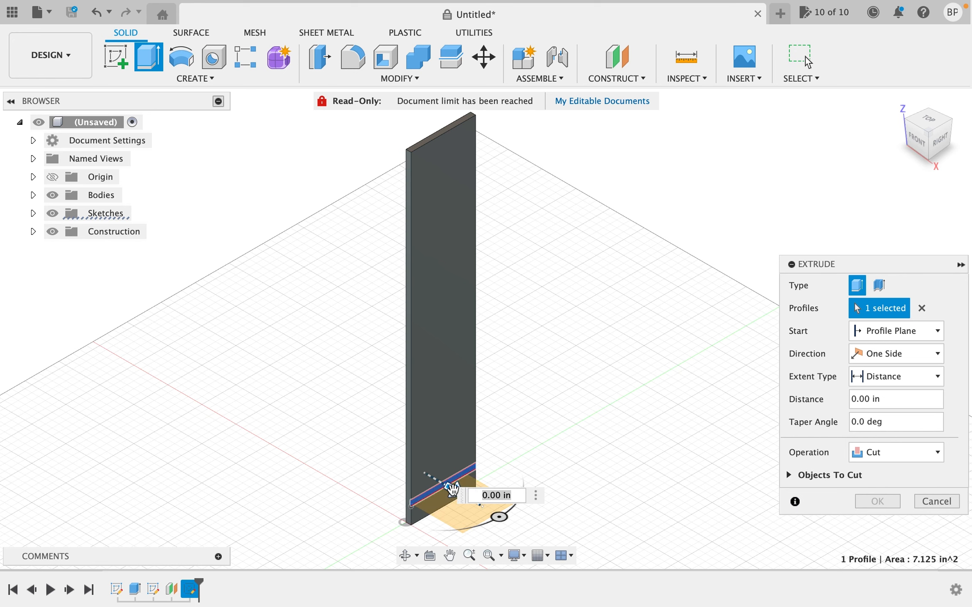
{"action": "mouse_move", "coordinate": [450, 490]}
{"action": "left_mouse_down"}
{"action": "mouse_move", "coordinate": [398, 463]}
{"action": "mouse_move", "coordinate": [436, 489]}
{"action": "left_mouse_up"}
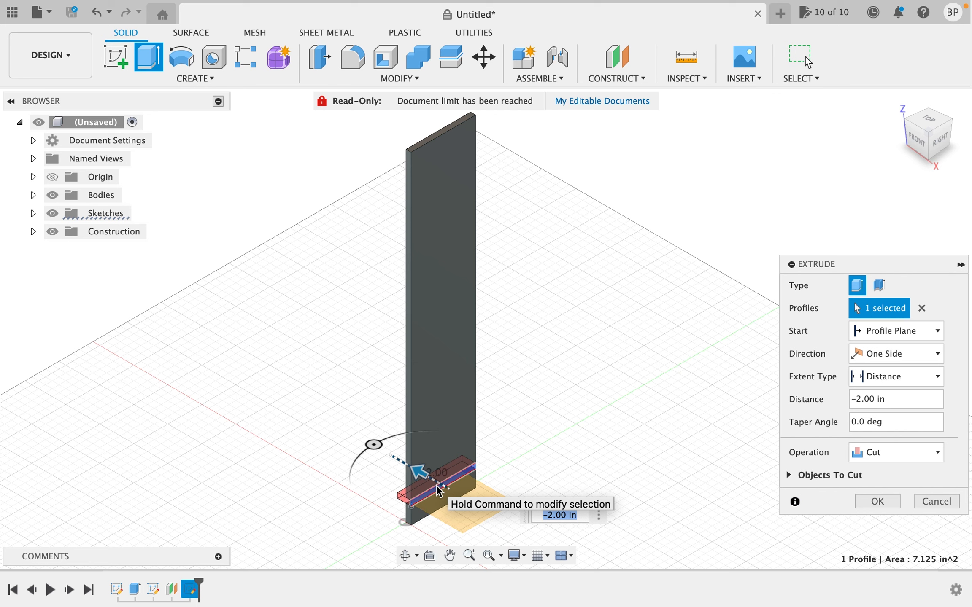
{"action": "type", "text": ".25"}
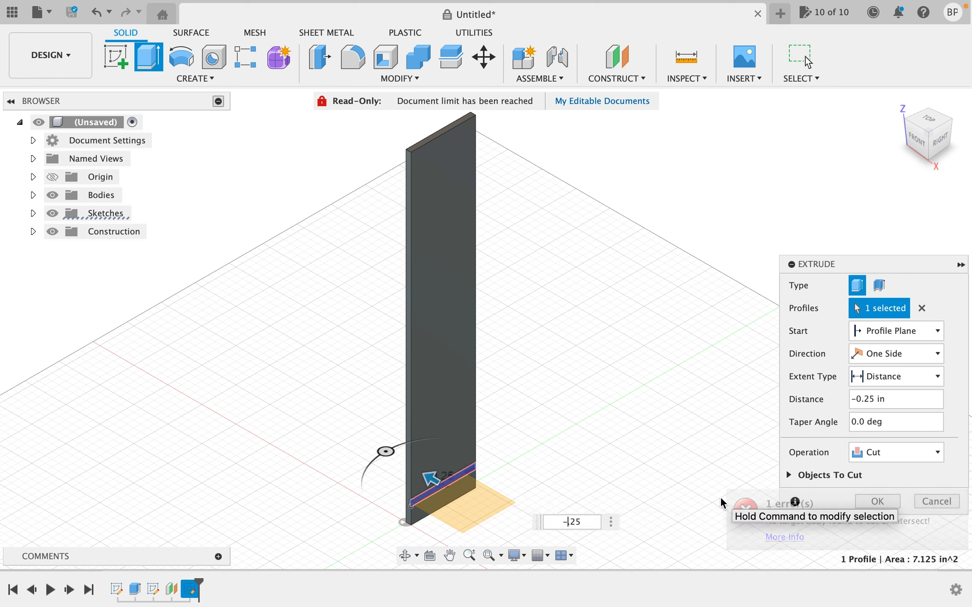
{"action": "key", "text": "Return"}
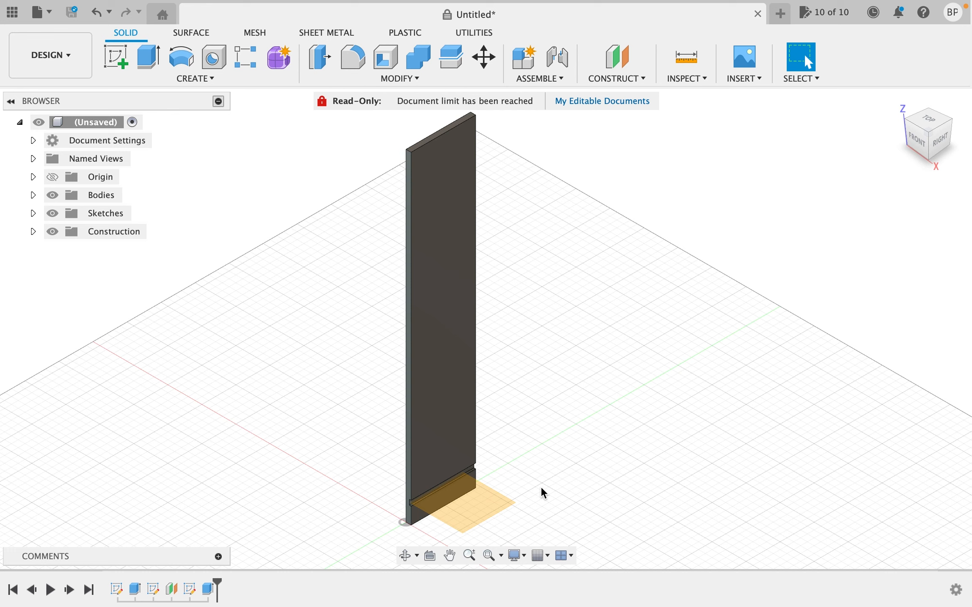
Create a construction plane offset 15 in above the XY plane
{"action": "left_click", "coordinate": [469, 555]}
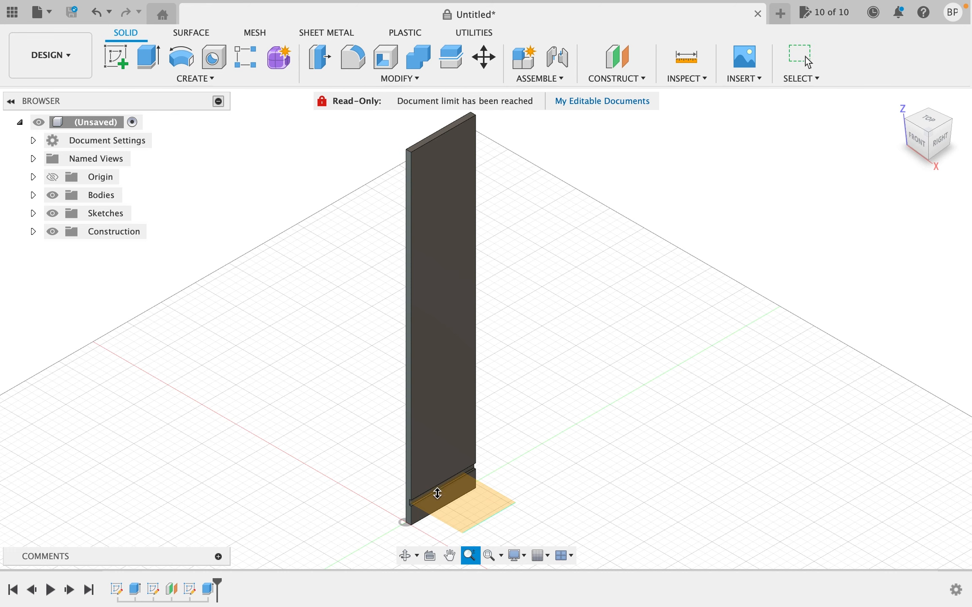
{"action": "left_click_drag", "start_coordinate": [438, 502], "coordinate": [481, 533]}
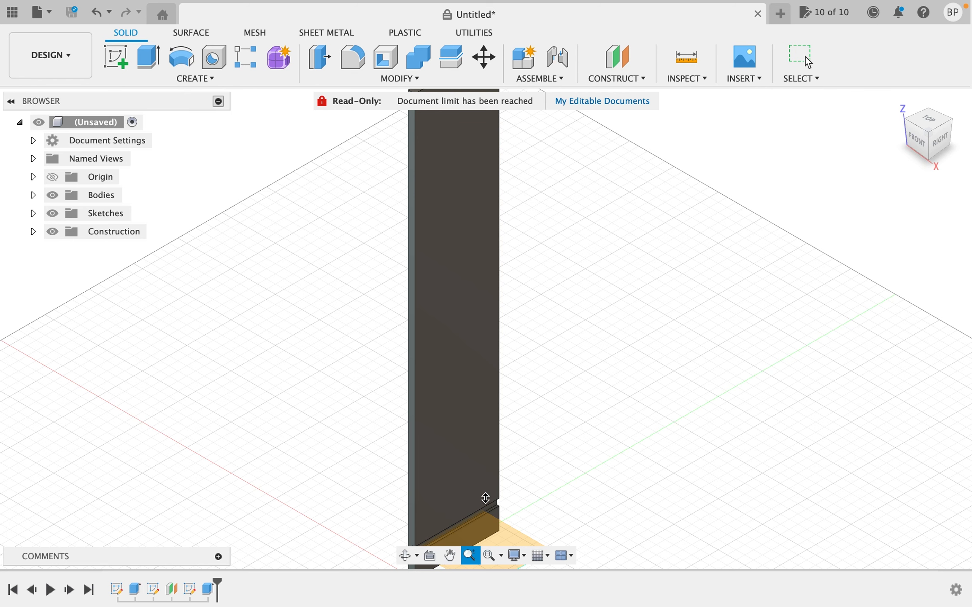
{"action": "key", "text": "Escape"}
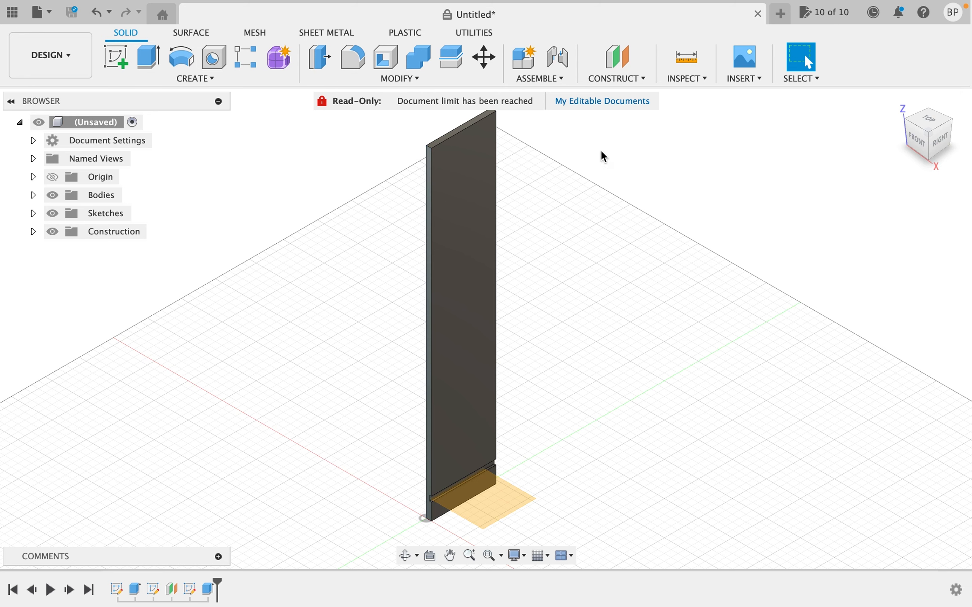
{"action": "left_click", "coordinate": [642, 80]}
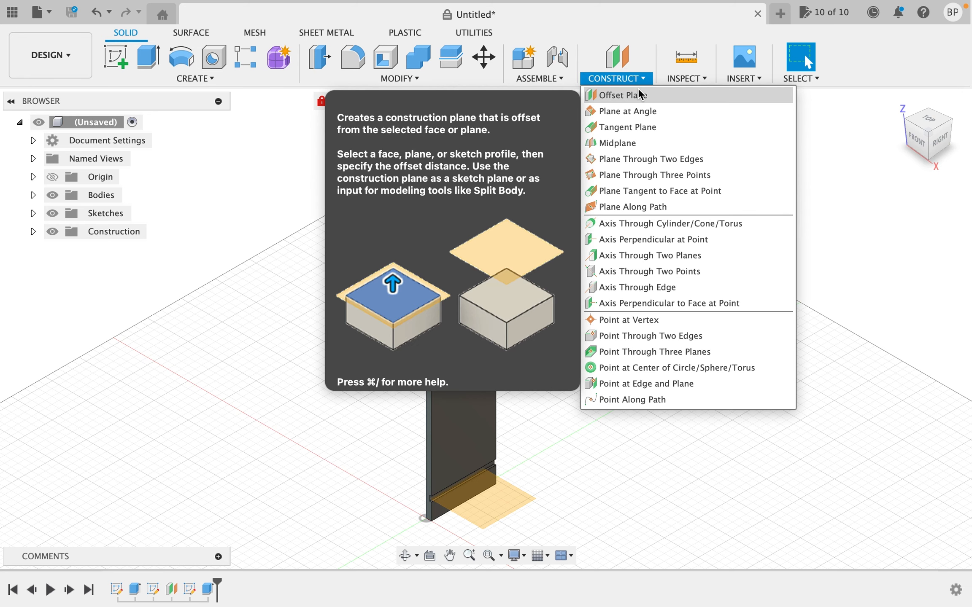
{"action": "key", "text": "Escape"}
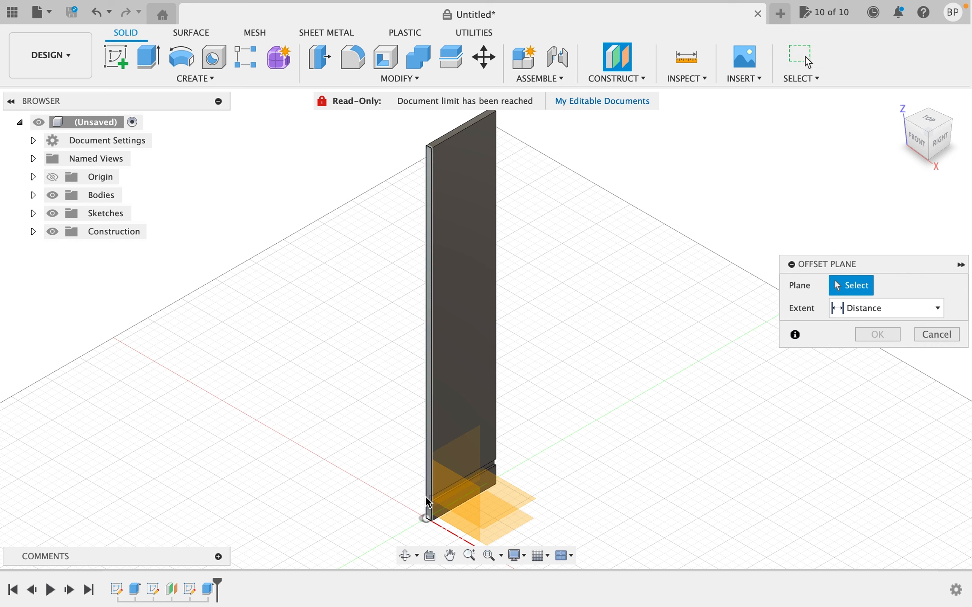
{"action": "left_click", "coordinate": [509, 528]}
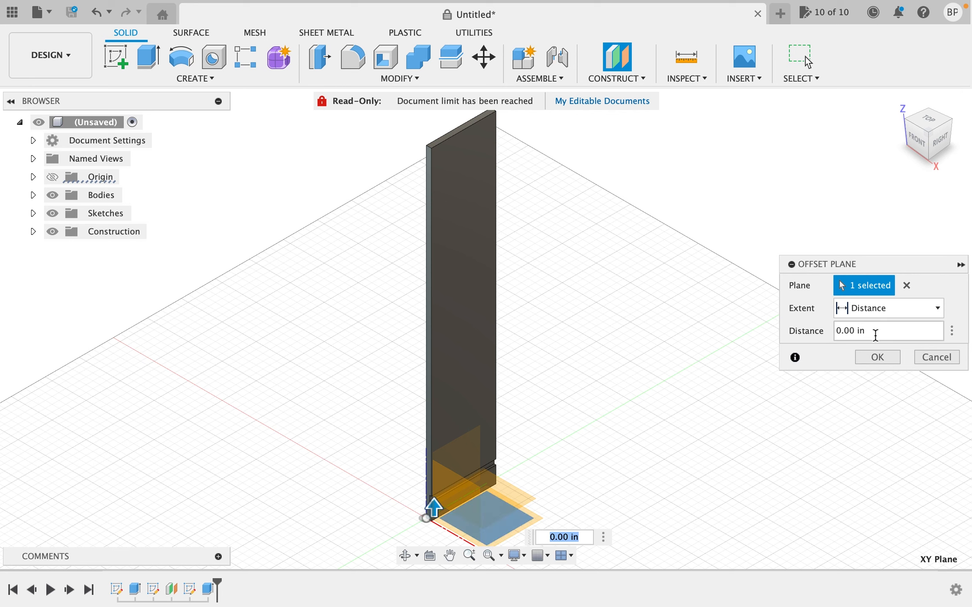
{"action": "left_click_drag", "start_coordinate": [874, 333], "coordinate": [821, 333]}
{"action": "type", "text": "1"}
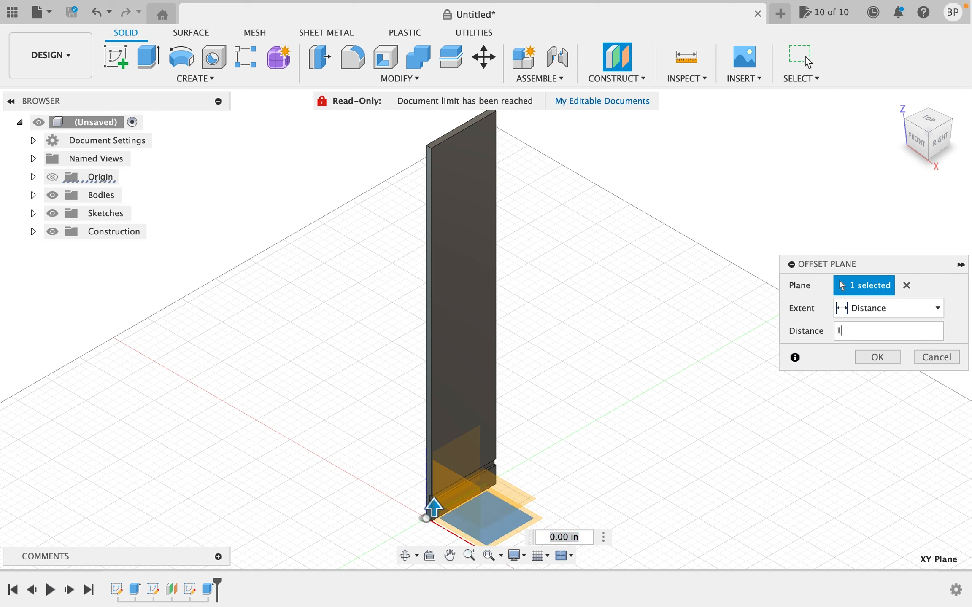
{"action": "type", "text": "5"}
{"action": "key", "text": "Return"}
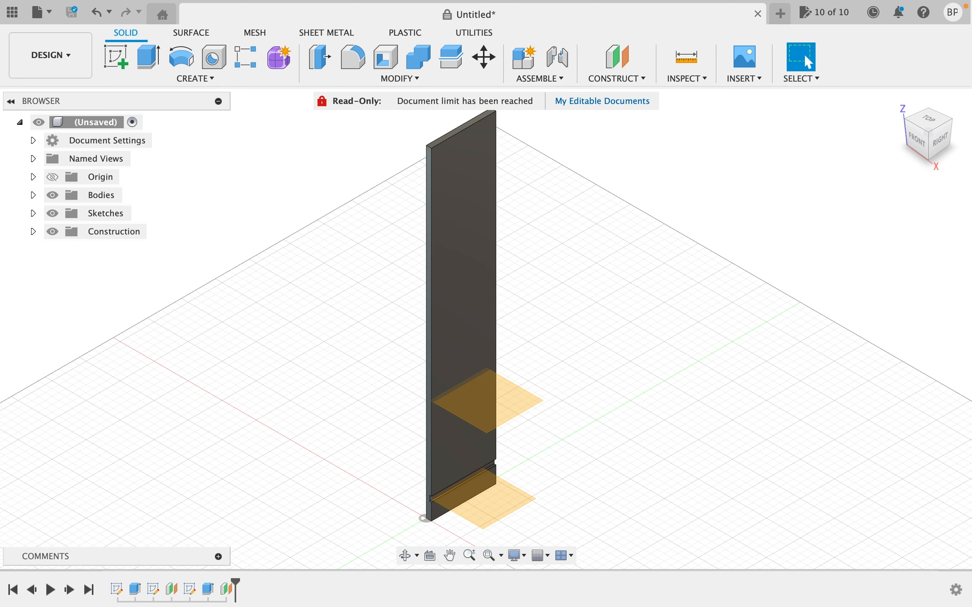
Create another construction plane offset 26.5 in above the XY plane
{"action": "left_click", "coordinate": [633, 78]}
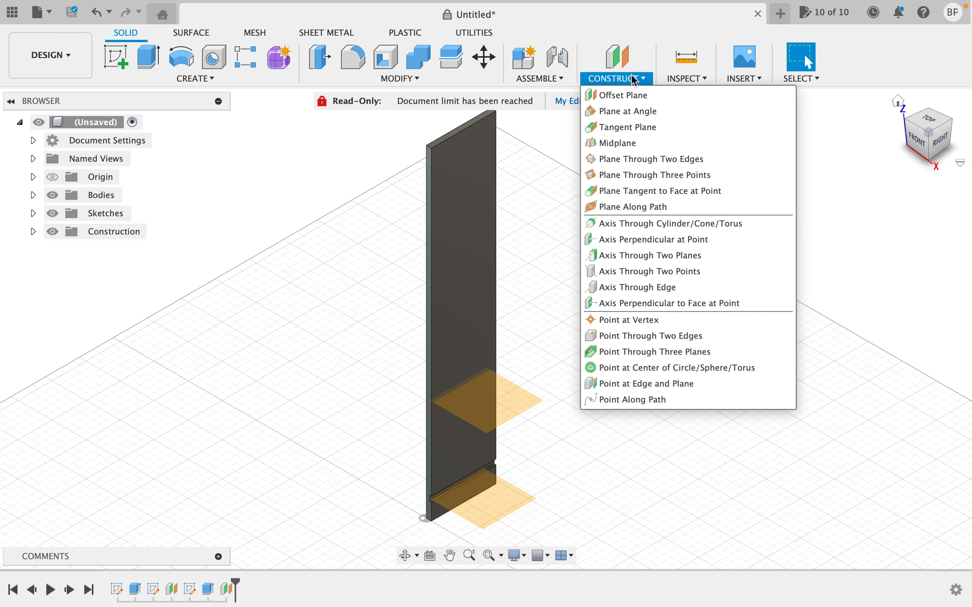
{"action": "left_click", "coordinate": [628, 96]}
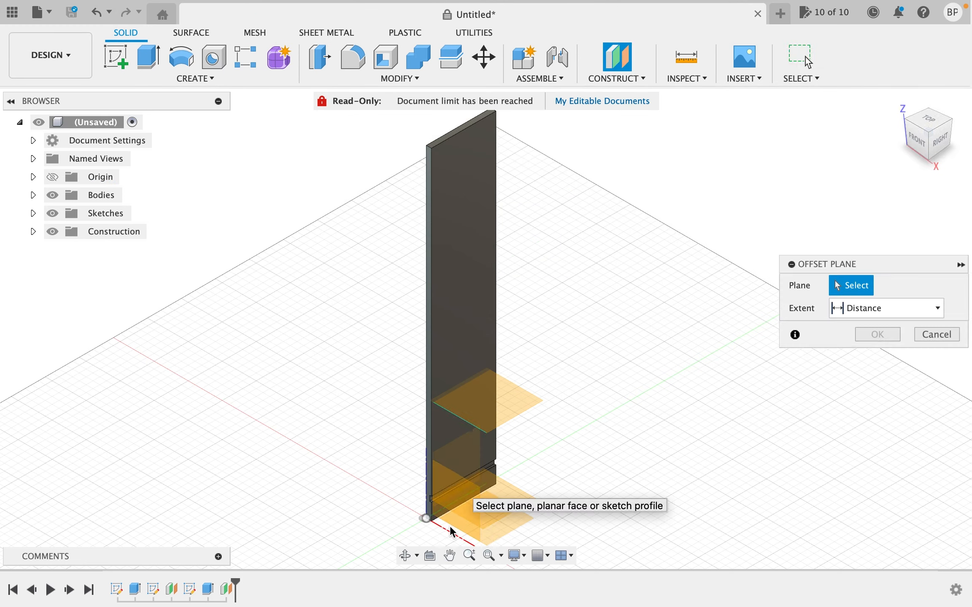
{"action": "left_click", "coordinate": [486, 535]}
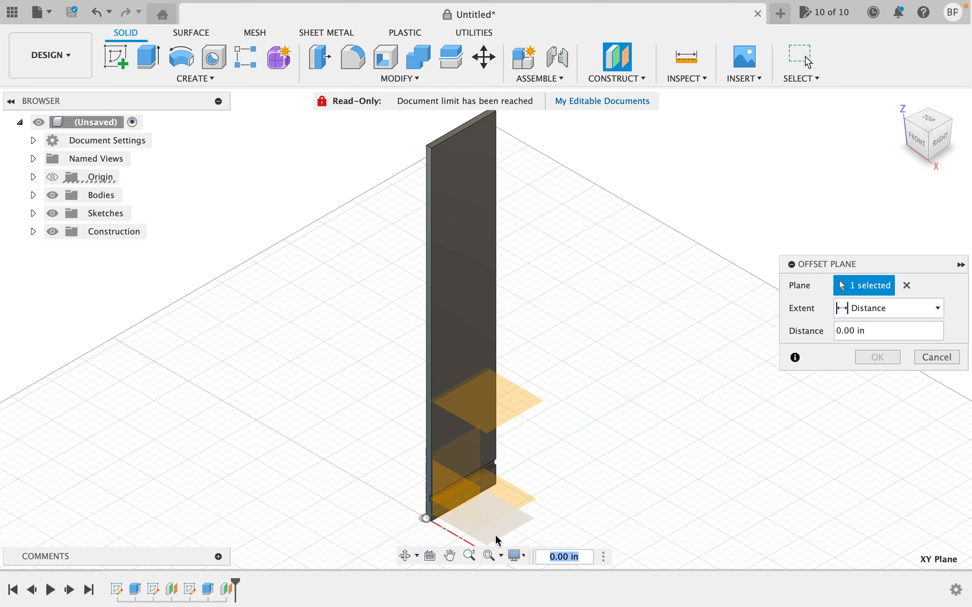
{"action": "left_click", "coordinate": [798, 337]}
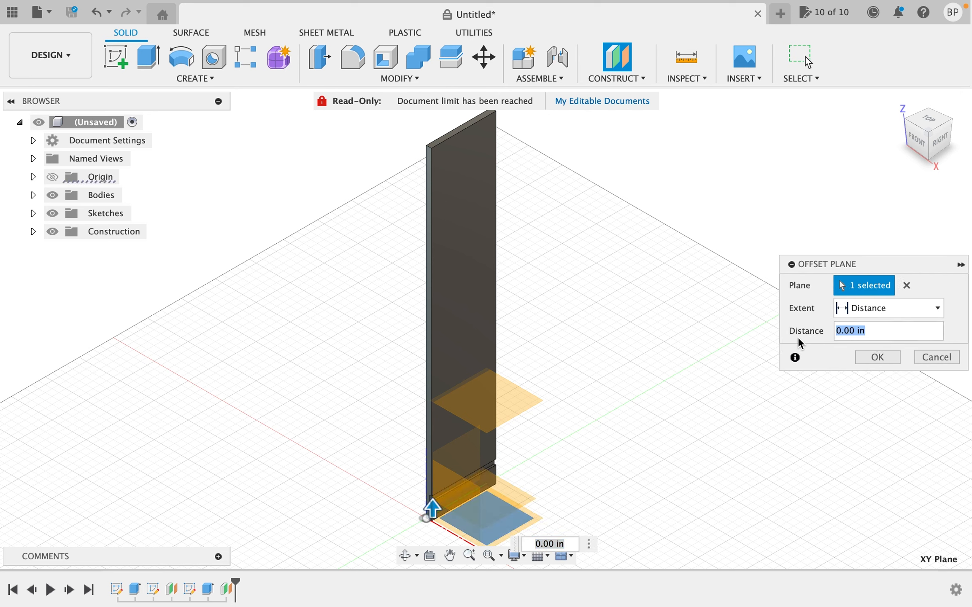
{"action": "type", "text": "26."}
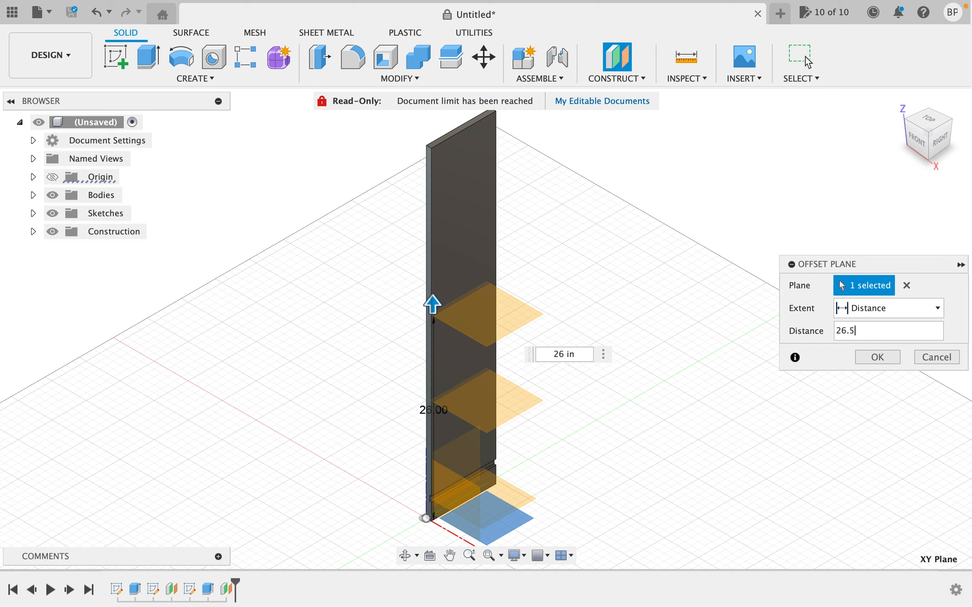
{"action": "type", "text": "5"}
{"action": "left_click", "coordinate": [877, 357]}
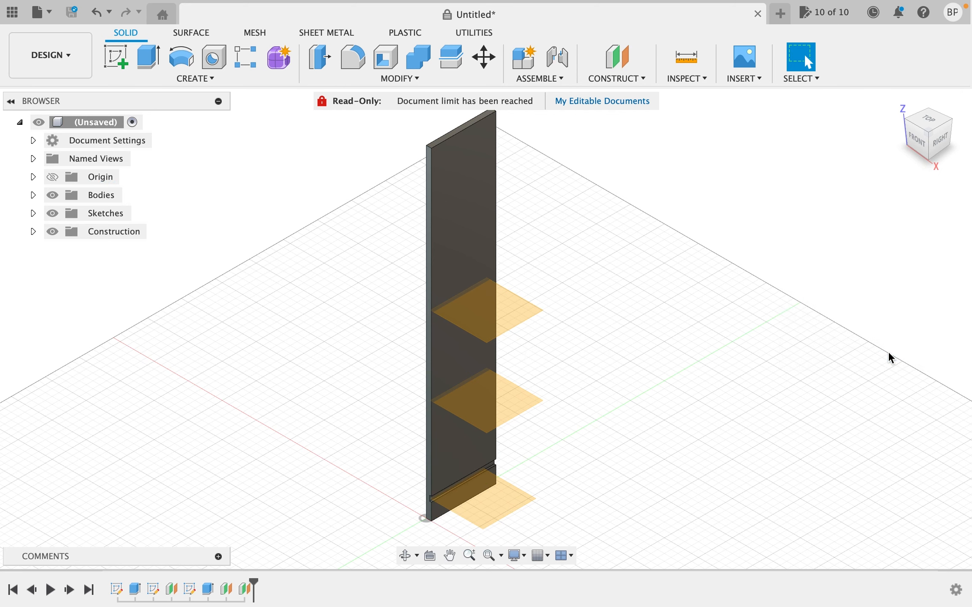
Create a further construction plane offset 36.5 in above the XY plane
{"action": "left_click", "coordinate": [631, 80]}
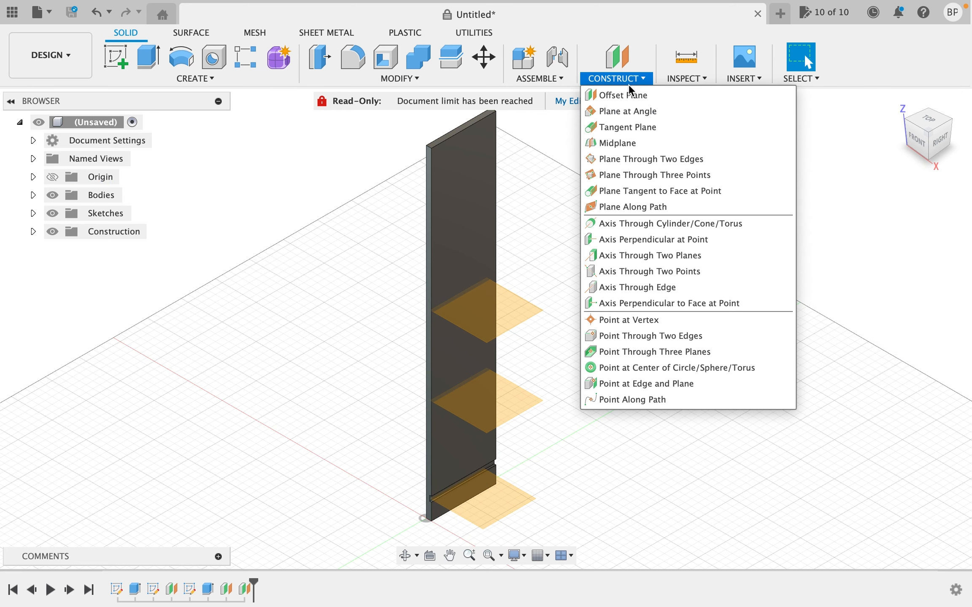
{"action": "left_click", "coordinate": [623, 95]}
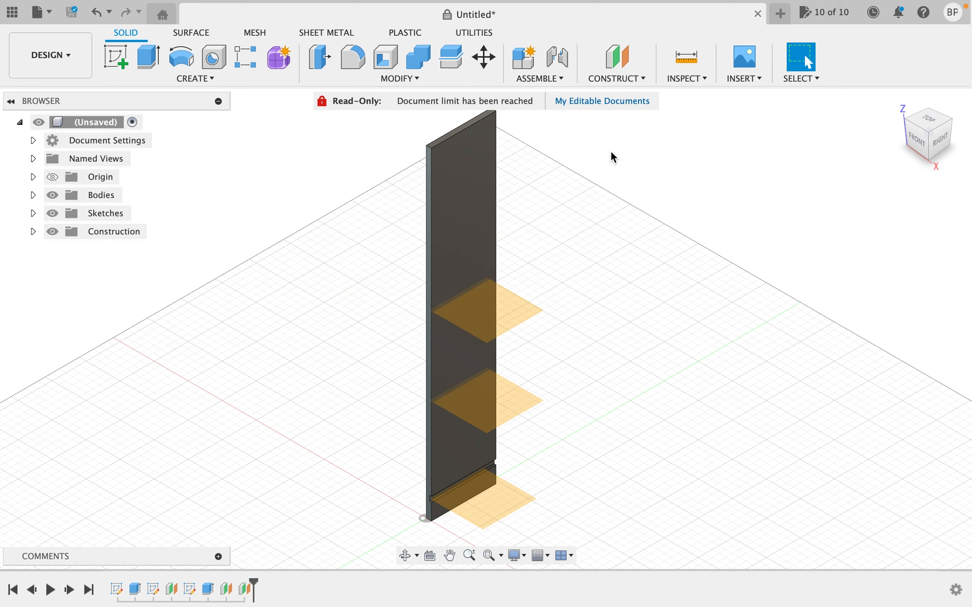
{"action": "left_click", "coordinate": [508, 527]}
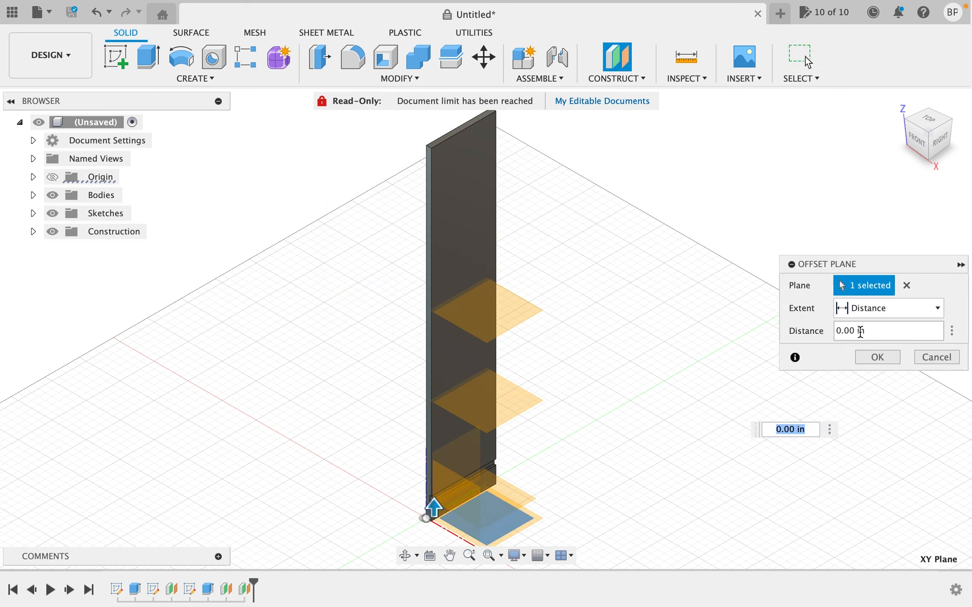
{"action": "left_click_drag", "start_coordinate": [860, 331], "coordinate": [827, 330]}
{"action": "type", "text": "36"}
{"action": "key", "text": "Delete"}
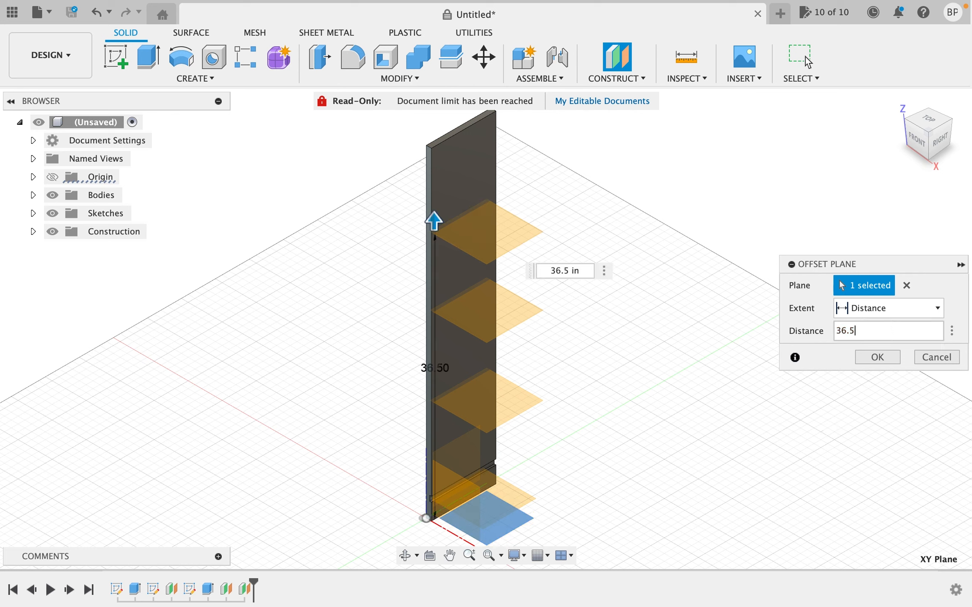
{"action": "left_click", "coordinate": [878, 356]}
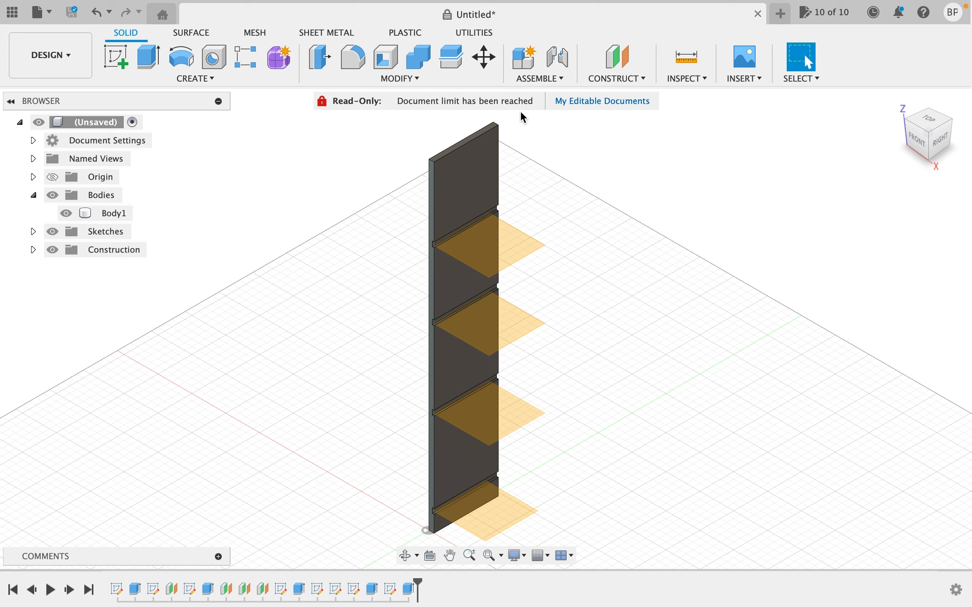
Rename the upright board's body as Left Side and clear the selection
{"action": "mouse_move", "coordinate": [522, 120]}
{"action": "left_mouse_down"}
{"action": "mouse_move", "coordinate": [477, 134]}
{"action": "mouse_move", "coordinate": [401, 330]}
{"action": "mouse_move", "coordinate": [406, 534]}
{"action": "left_mouse_up"}
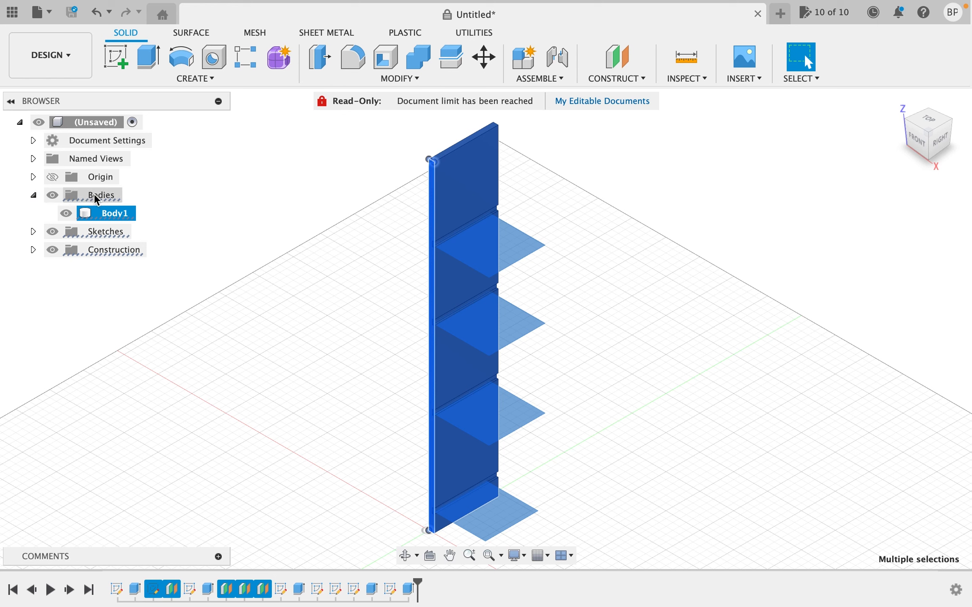
{"action": "double_click", "coordinate": [116, 214]}
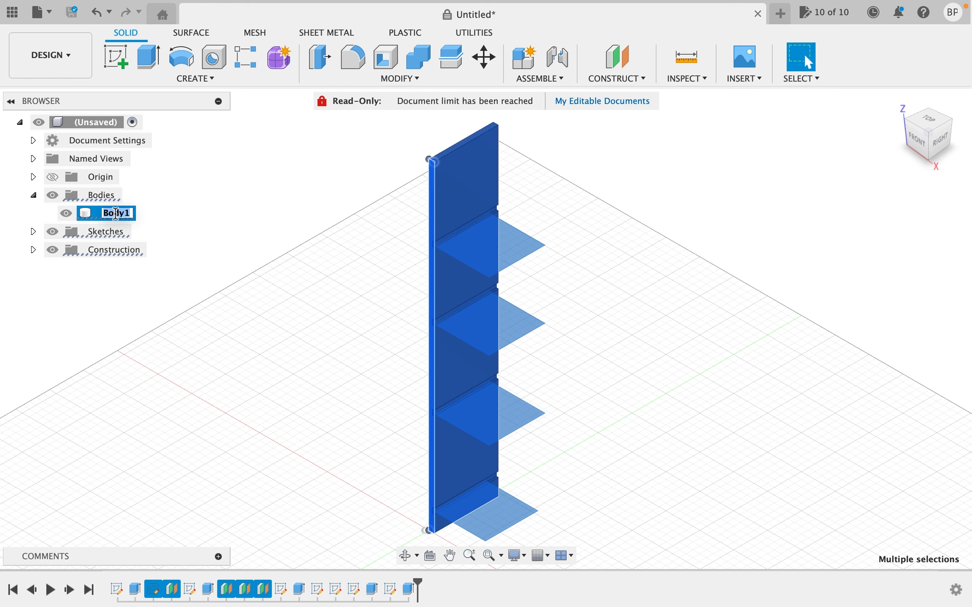
{"action": "type", "text": "Left Side"}
{"action": "key", "text": "Return"}
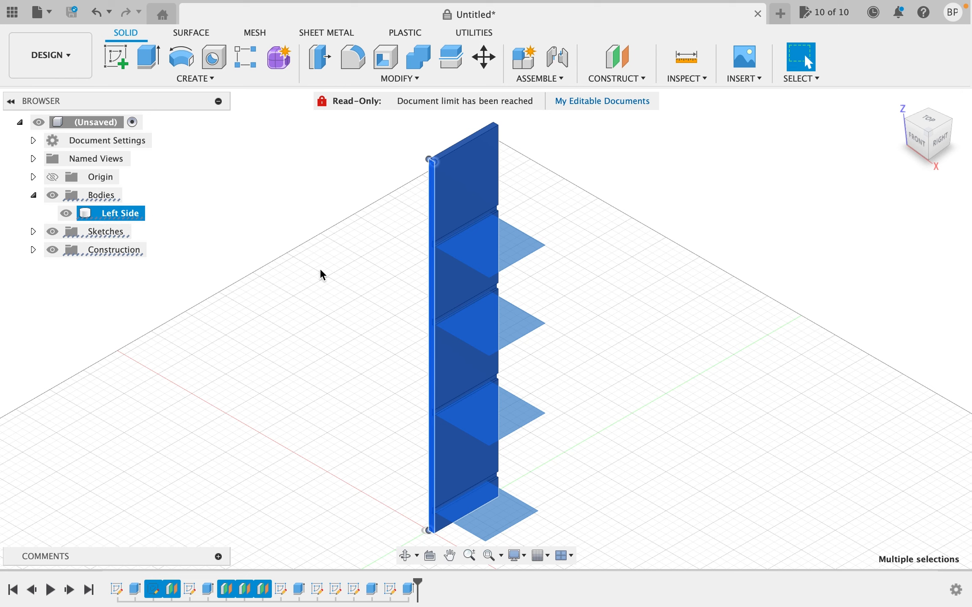
{"action": "left_click", "coordinate": [611, 241]}
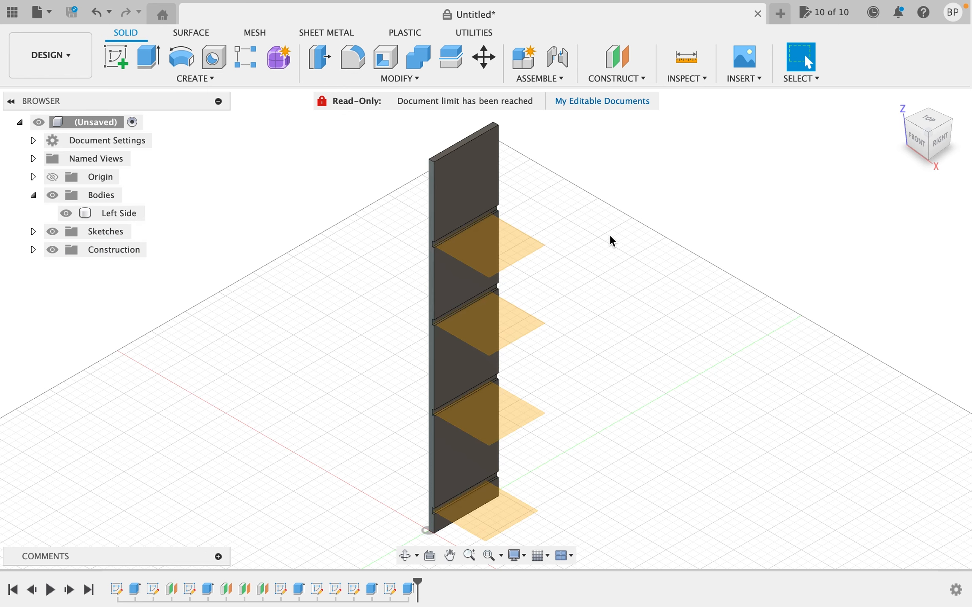
Duplicate the Left Side body by copying it and pasting it into the Bodies group
{"action": "left_click", "coordinate": [440, 208]}
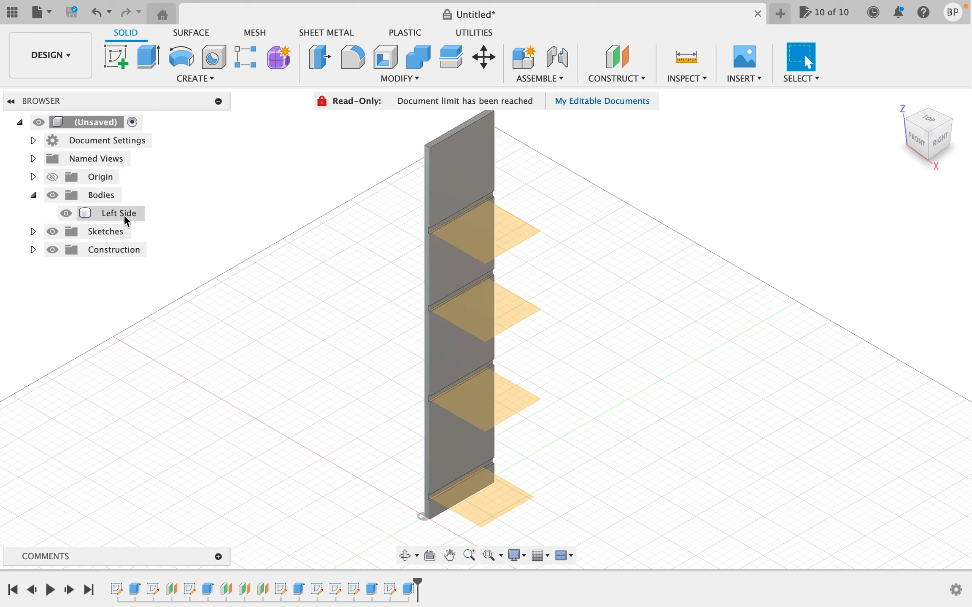
{"action": "right_click", "coordinate": [126, 215]}
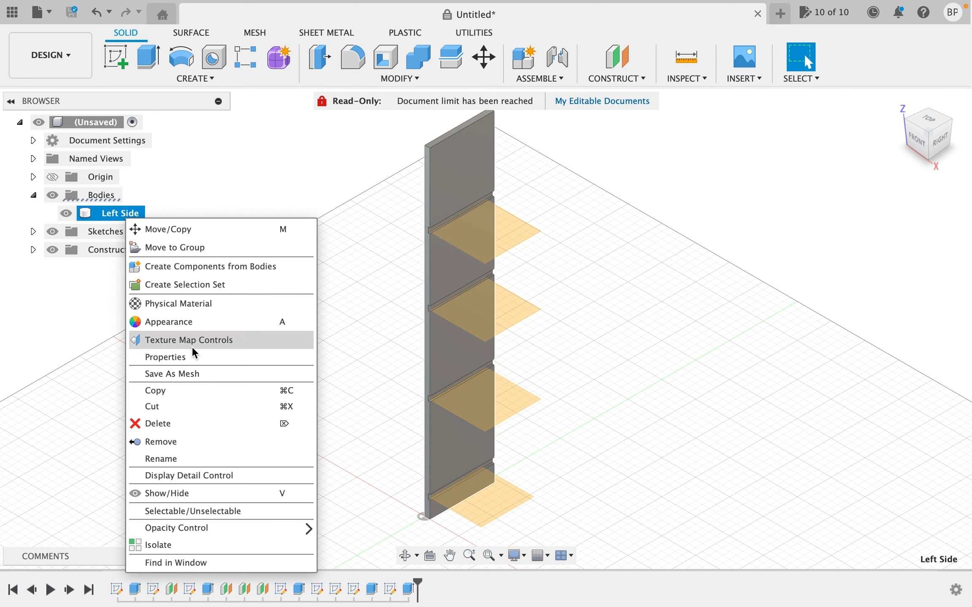
{"action": "left_click", "coordinate": [193, 390]}
{"action": "left_click", "coordinate": [193, 396]}
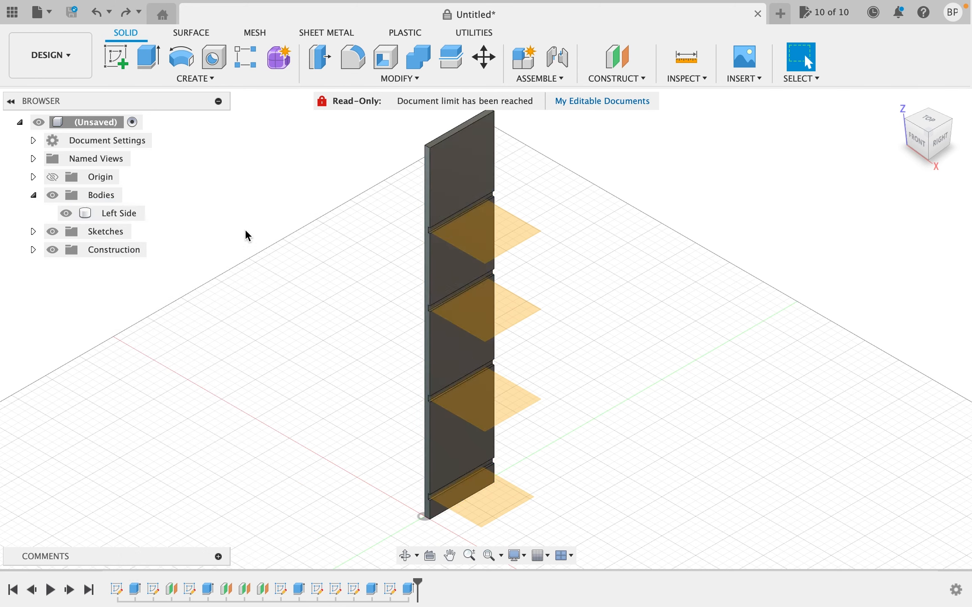
{"action": "right_click", "coordinate": [103, 200]}
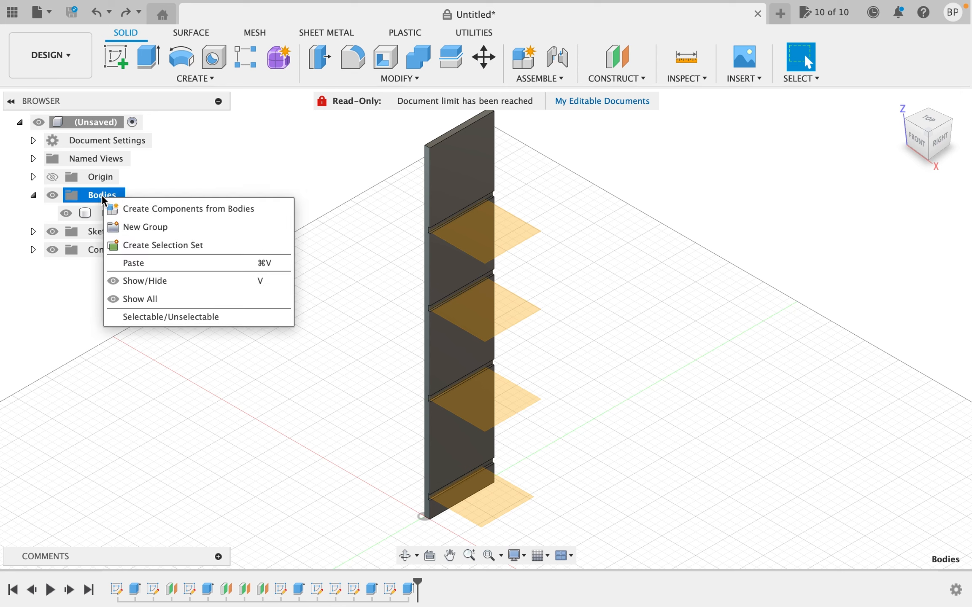
{"action": "left_click", "coordinate": [143, 263]}
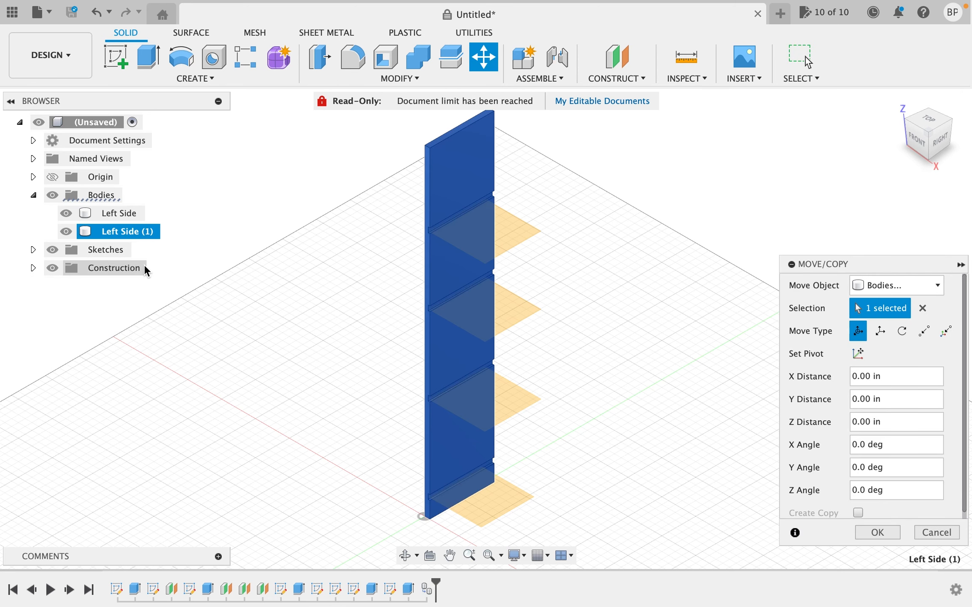
Move the pasted copy of the left side 36 in along the X axis
{"action": "left_click", "coordinate": [121, 231]}
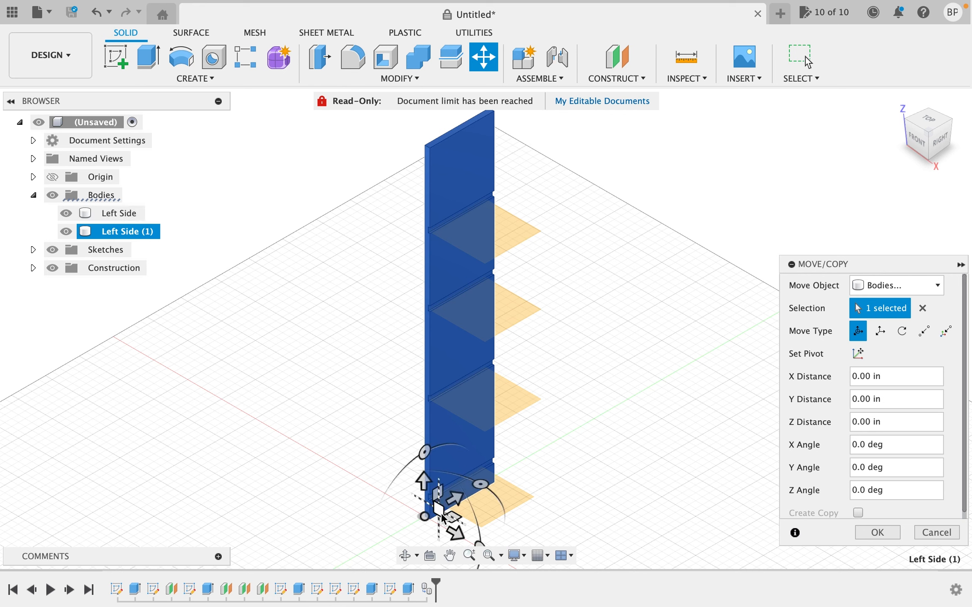
{"action": "left_click", "coordinate": [463, 539]}
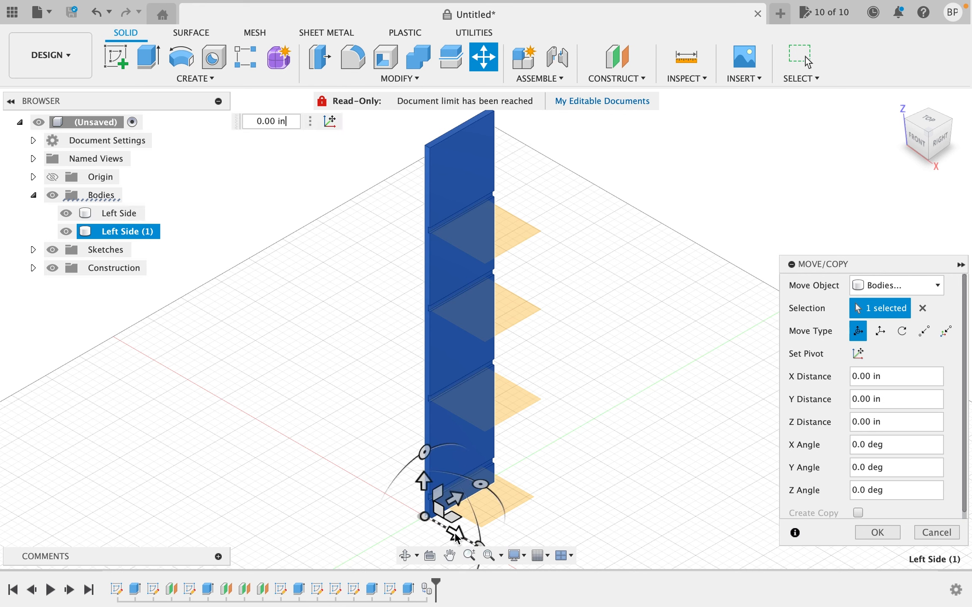
{"action": "left_click_drag", "start_coordinate": [463, 539], "coordinate": [486, 554]}
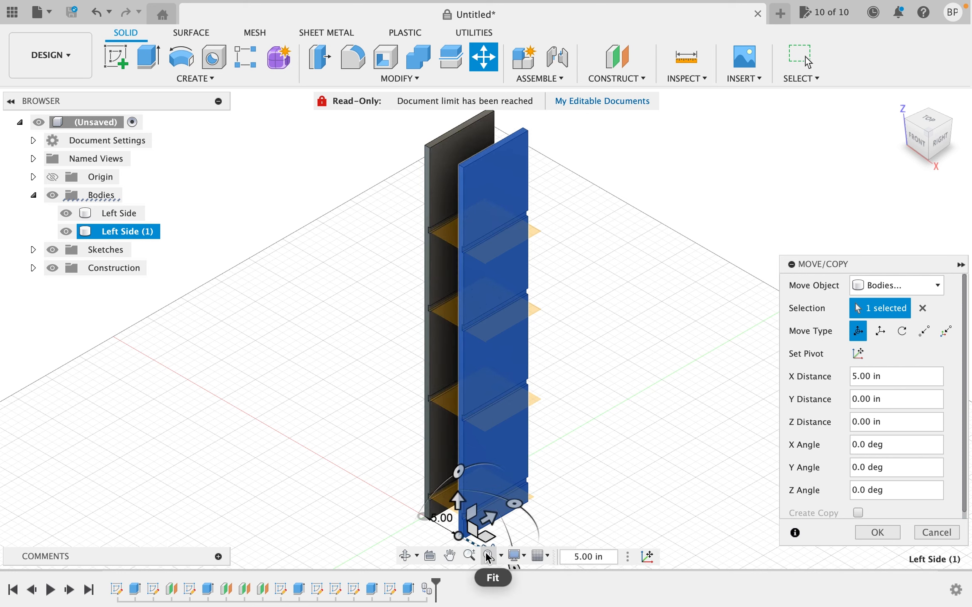
{"action": "type", "text": "36"}
{"action": "key", "text": "BackSpace"}
{"action": "key", "text": "BackSpace"}
{"action": "key", "text": "BackSpace"}
{"action": "key", "text": "BackSpace"}
{"action": "key", "text": "BackSpace"}
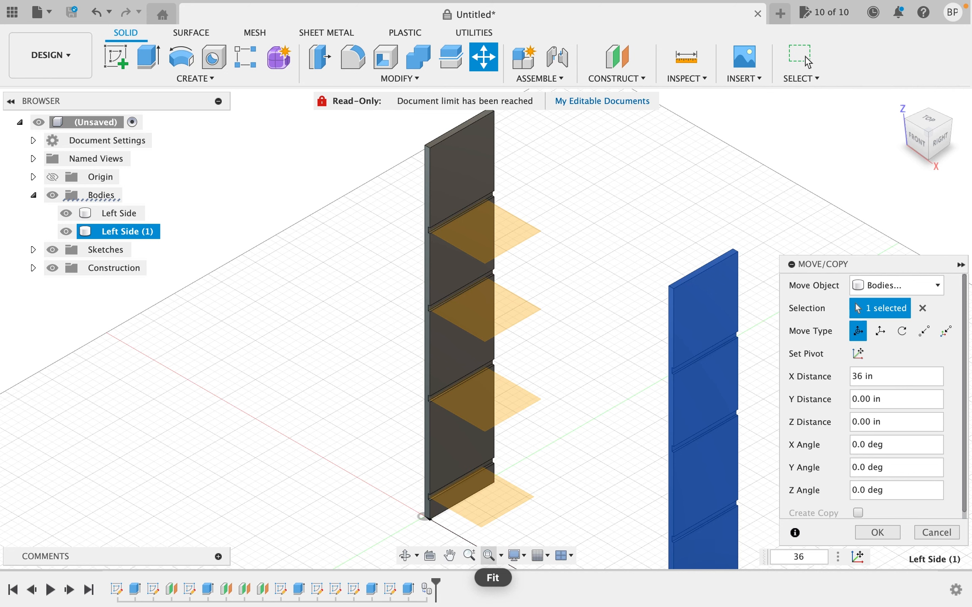
{"action": "key", "text": "Return"}
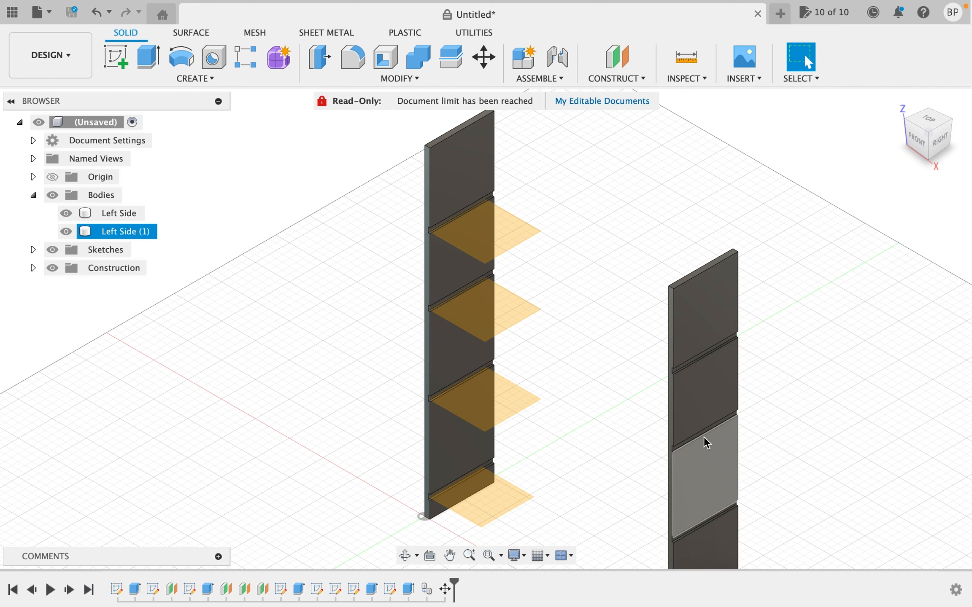
Rename the copied side's body as Right Side
{"action": "scroll", "coordinate": [792, 337], "scroll_direction": "up", "scroll_amount": 2}
{"action": "scroll", "coordinate": [792, 337], "scroll_direction": "down", "scroll_amount": 3}
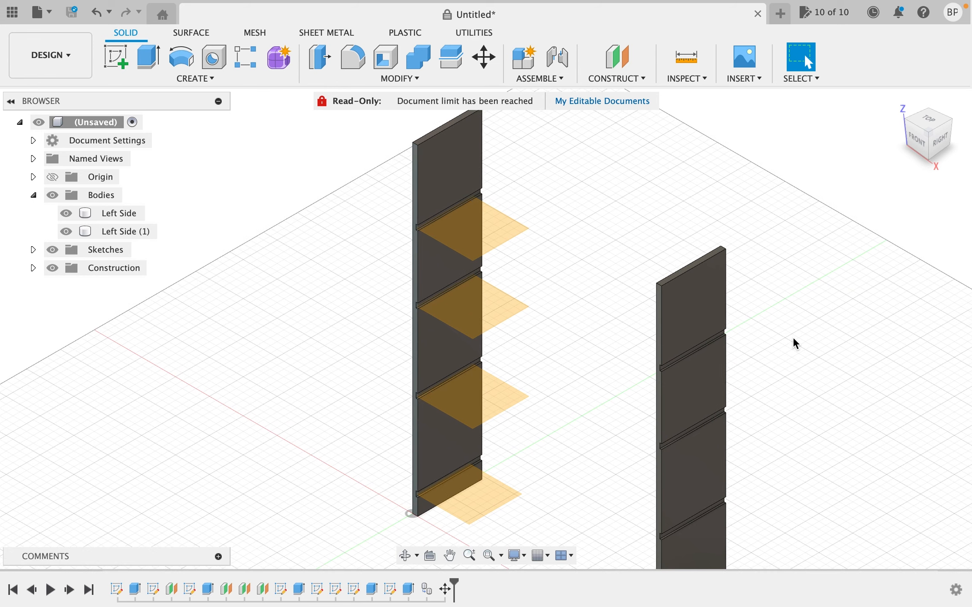
{"action": "scroll", "coordinate": [792, 338], "scroll_direction": "down", "scroll_amount": 3}
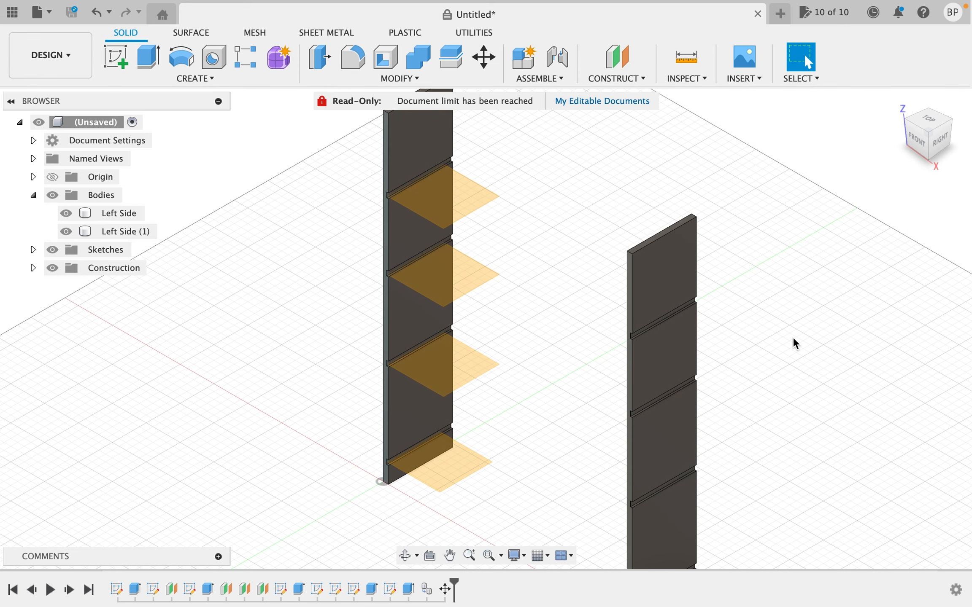
{"action": "left_click", "coordinate": [642, 332]}
{"action": "left_click", "coordinate": [588, 278]}
{"action": "left_click", "coordinate": [637, 323]}
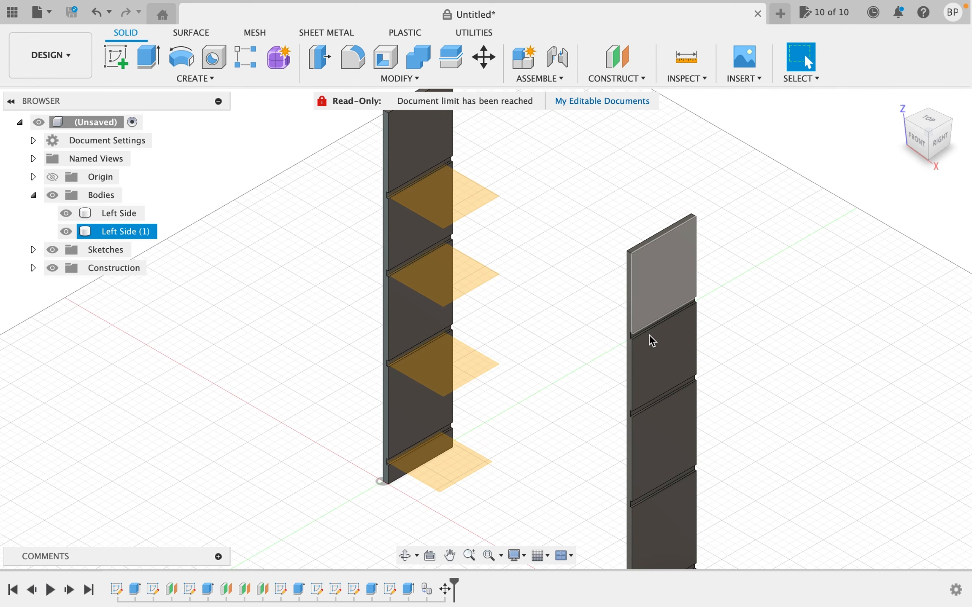
{"action": "left_click", "coordinate": [549, 308]}
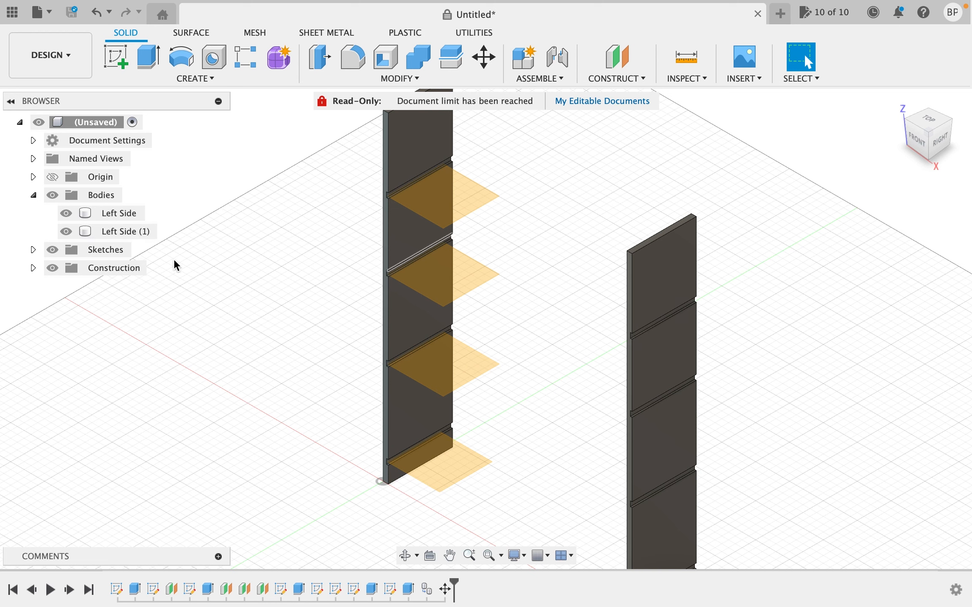
{"action": "left_click", "coordinate": [133, 236]}
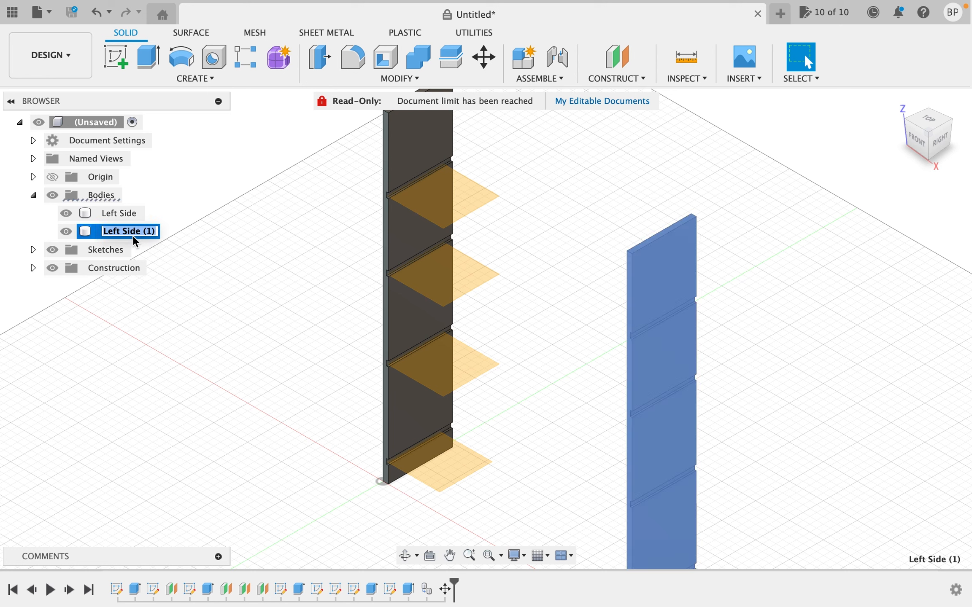
{"action": "type", "text": "Right Side"}
{"action": "key", "text": "Return"}
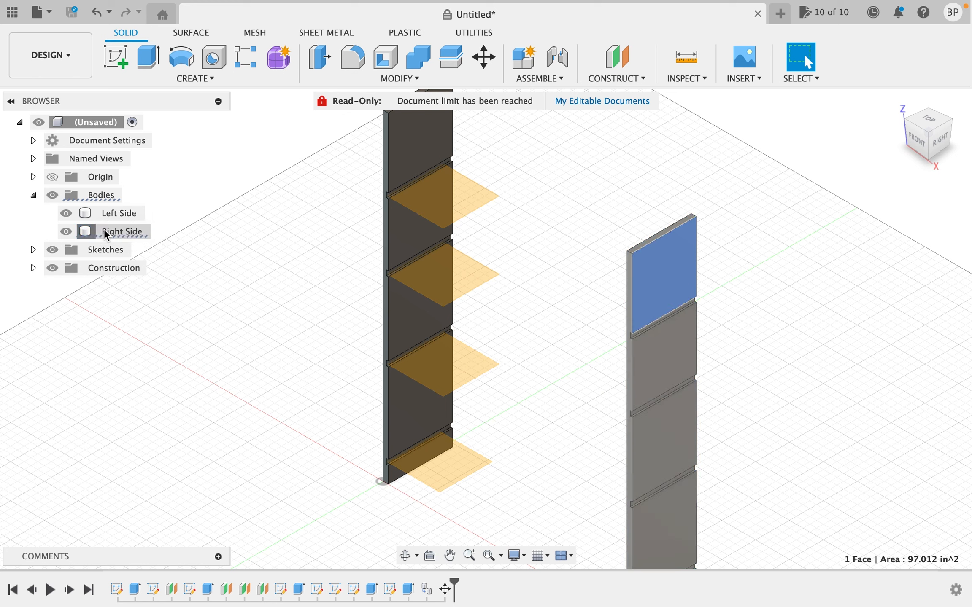
Rotate the Right Side body 180 degrees about its vertical front edge so its grooves face the left side
{"action": "left_click", "coordinate": [106, 232]}
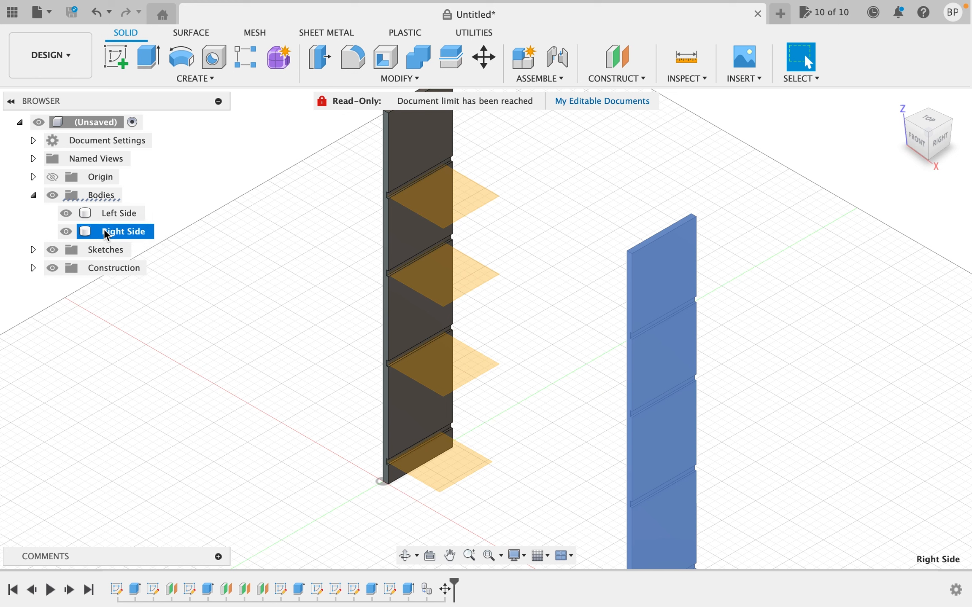
{"action": "right_click", "coordinate": [679, 276]}
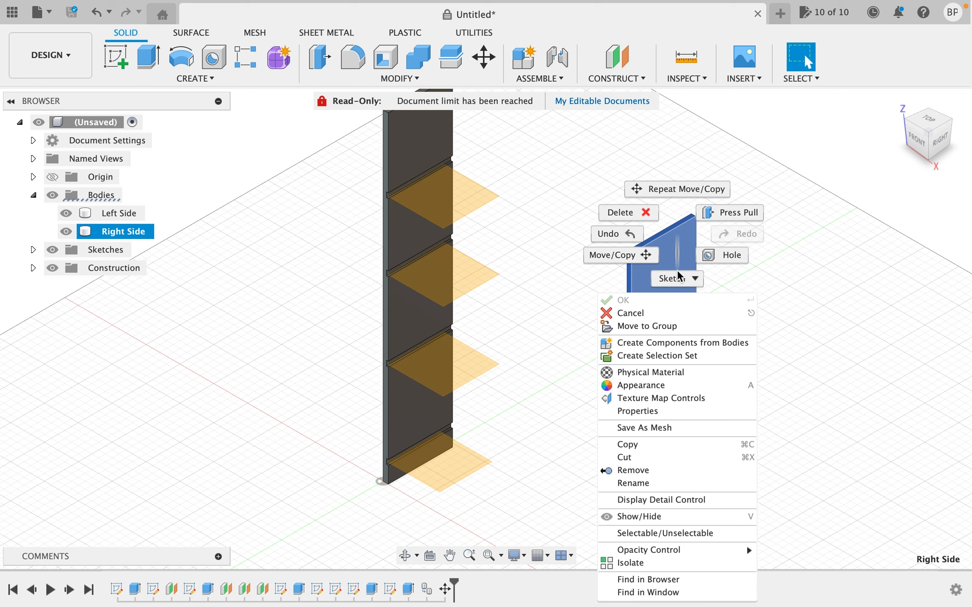
{"action": "left_click", "coordinate": [630, 255]}
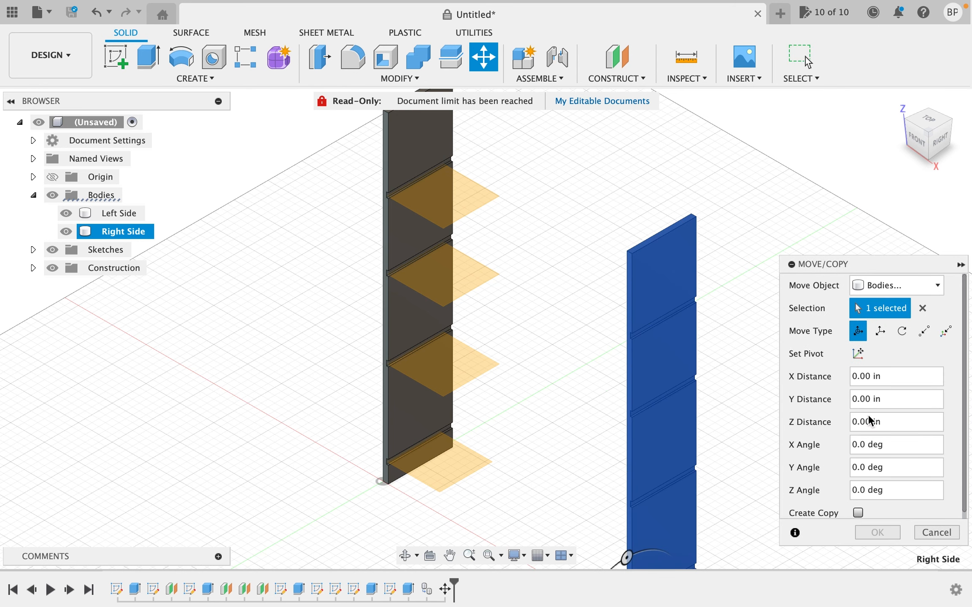
{"action": "left_click", "coordinate": [901, 331]}
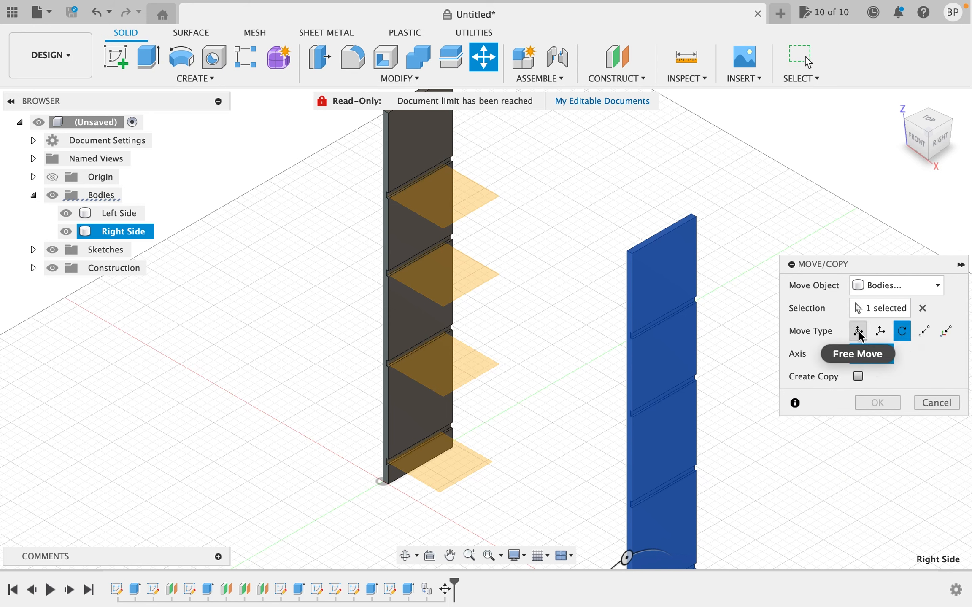
{"action": "left_click", "coordinate": [632, 384]}
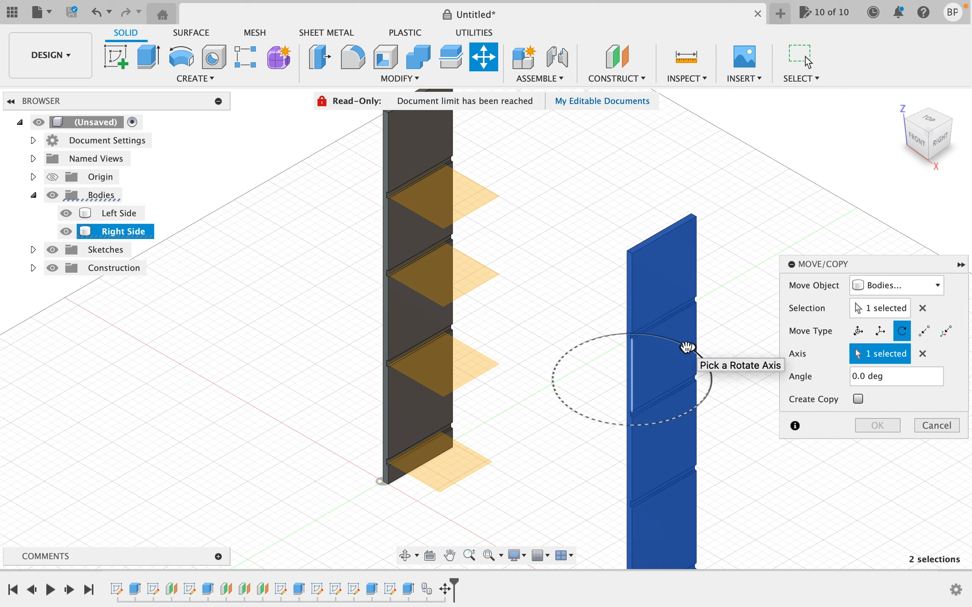
{"action": "left_click_drag", "start_coordinate": [686, 348], "coordinate": [594, 407]}
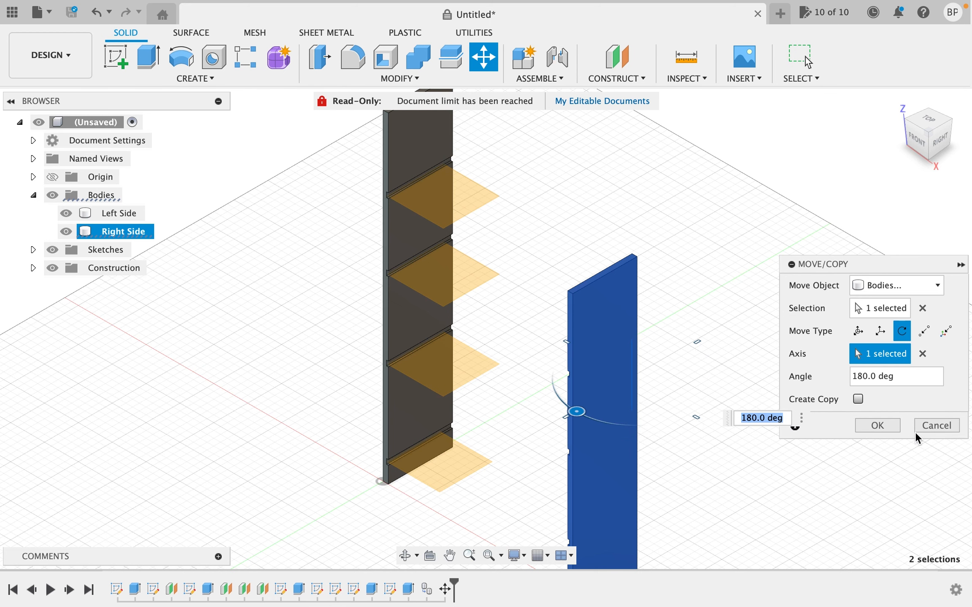
{"action": "left_click", "coordinate": [877, 425]}
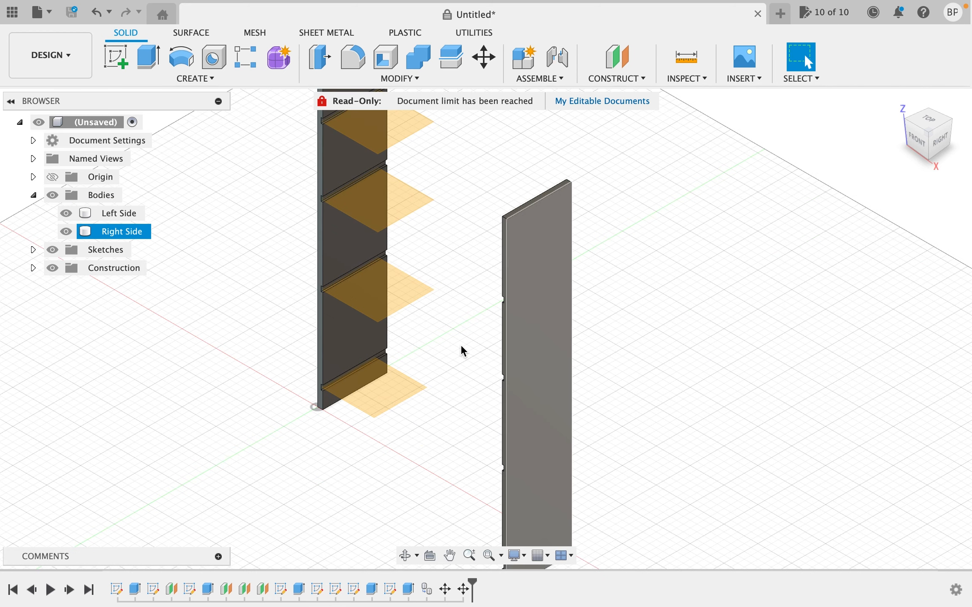
Move the Right Side body 9.5 in along the Y axis
{"action": "left_click", "coordinate": [96, 233]}
{"action": "right_click", "coordinate": [96, 234]}
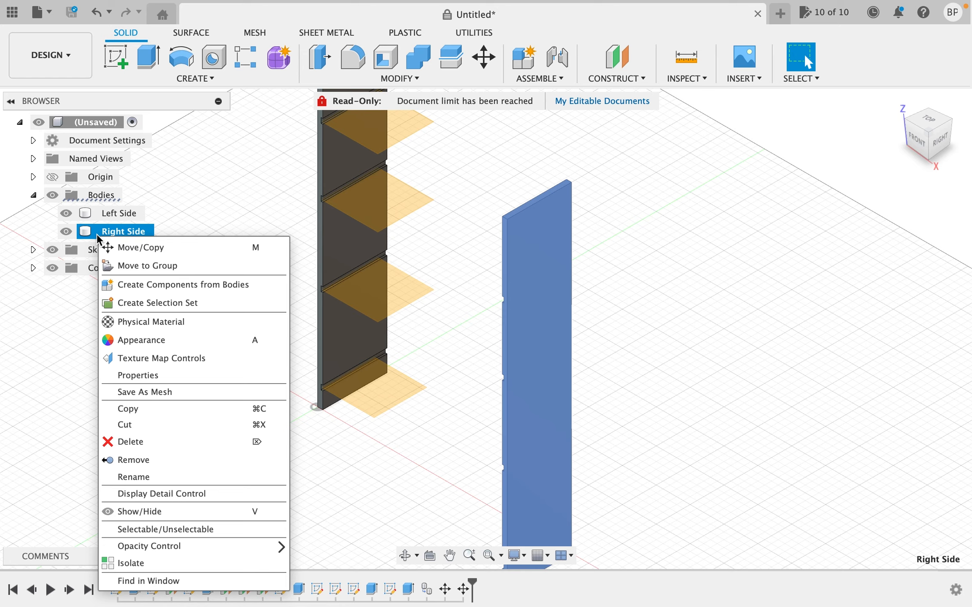
{"action": "left_click", "coordinate": [139, 245]}
{"action": "type", "text": "9"}
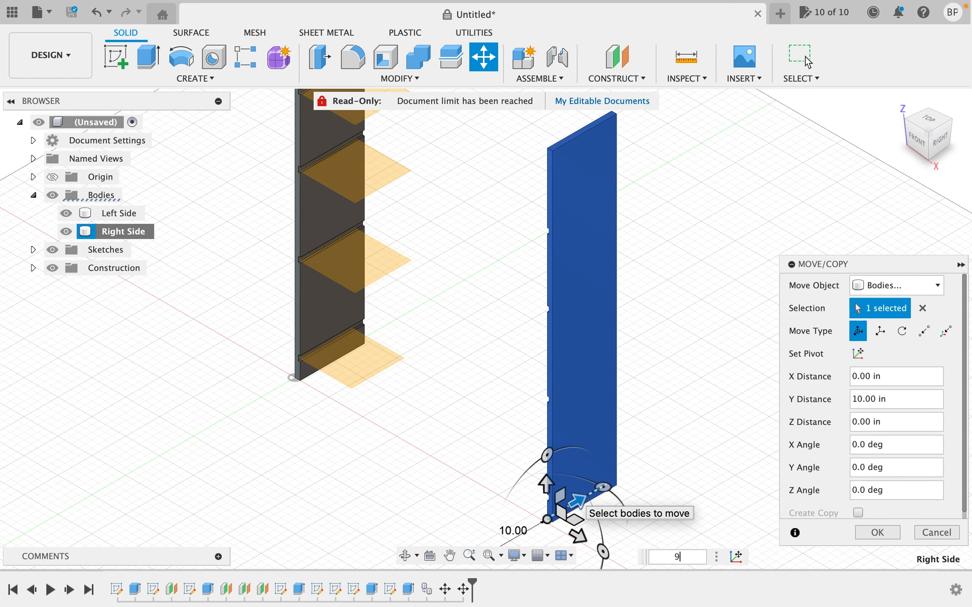
{"action": "type", "text": ".5"}
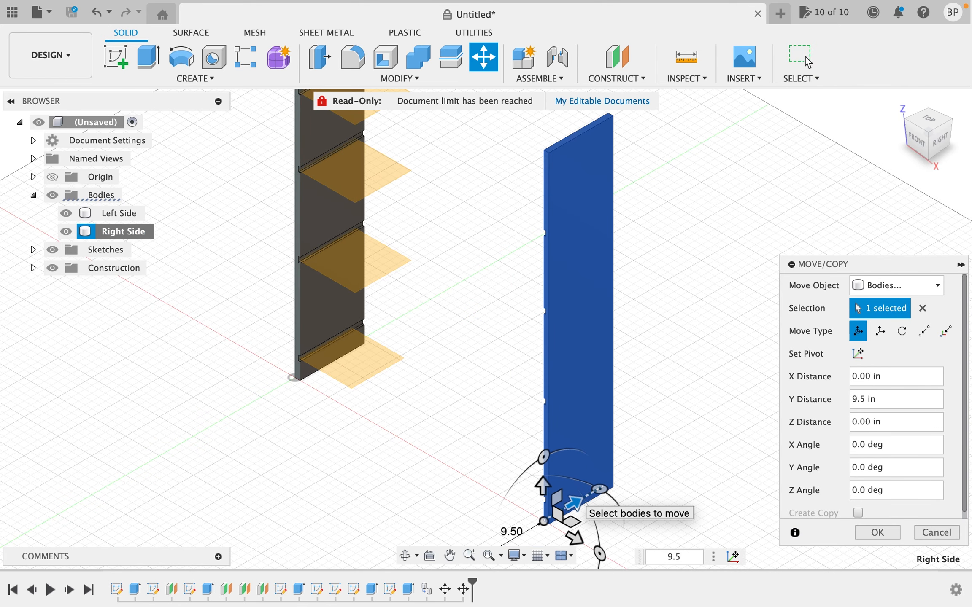
{"action": "key", "text": "Return"}
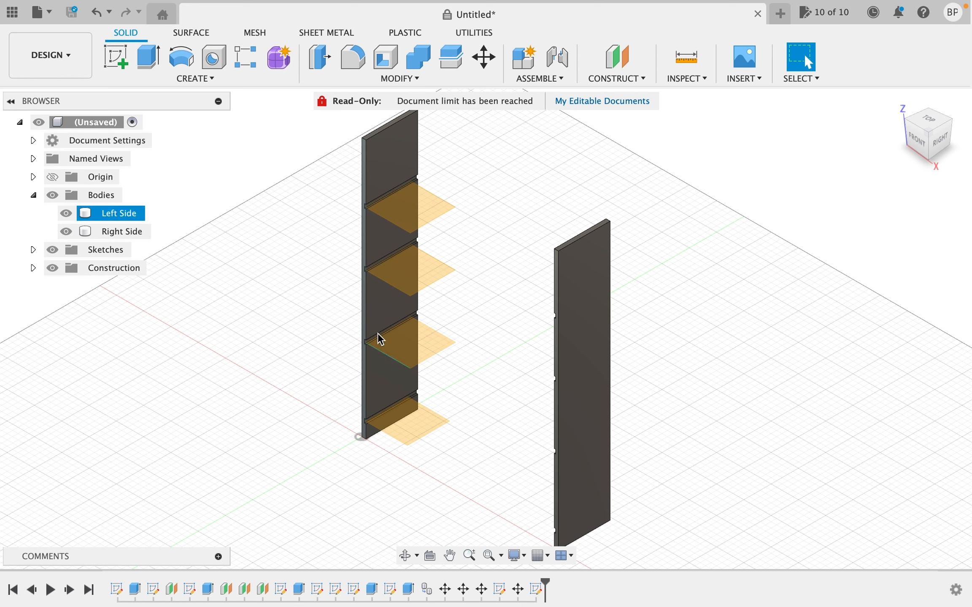
Sketch a 35 by 0.75 in rectangle on the XZ plane, spanning between the lowest grooves of the two sides
{"action": "left_click", "coordinate": [124, 66]}
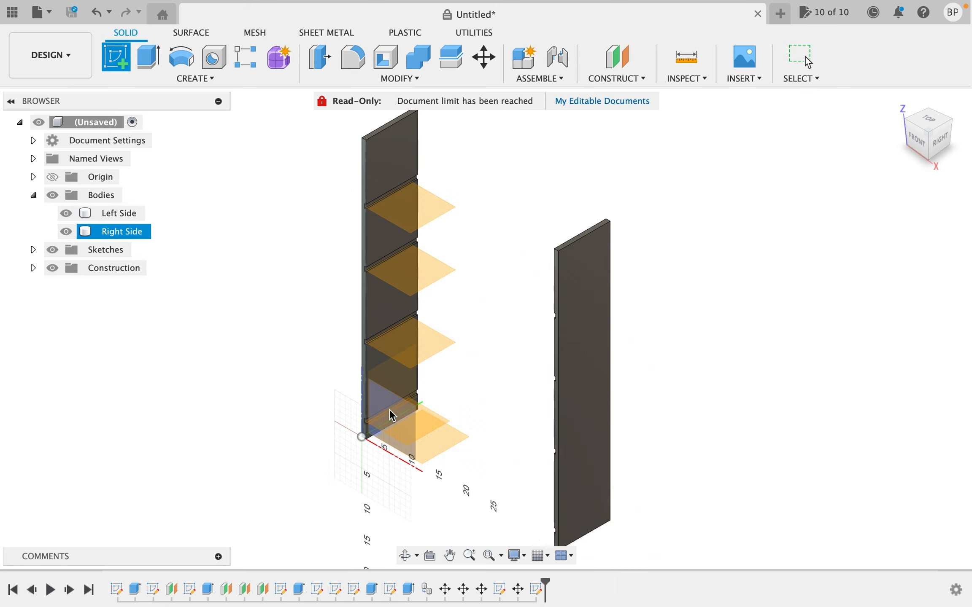
{"action": "left_click", "coordinate": [365, 398]}
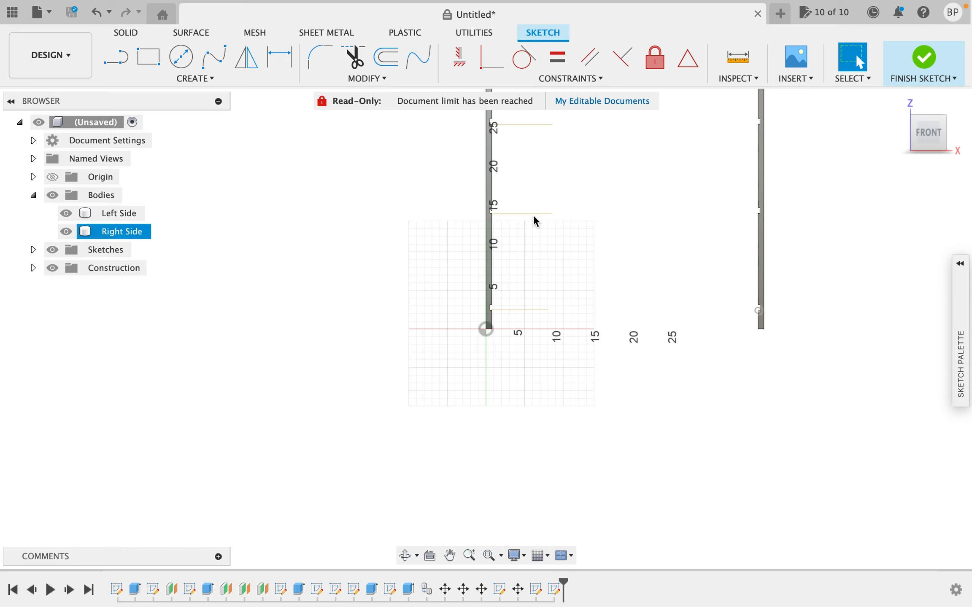
{"action": "left_click", "coordinate": [149, 59]}
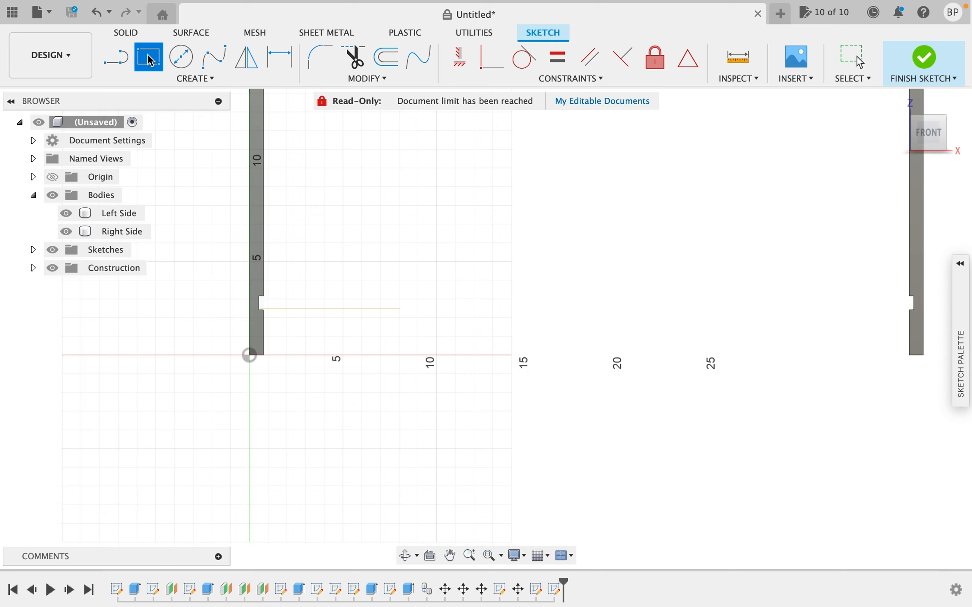
{"action": "left_click", "coordinate": [148, 54]}
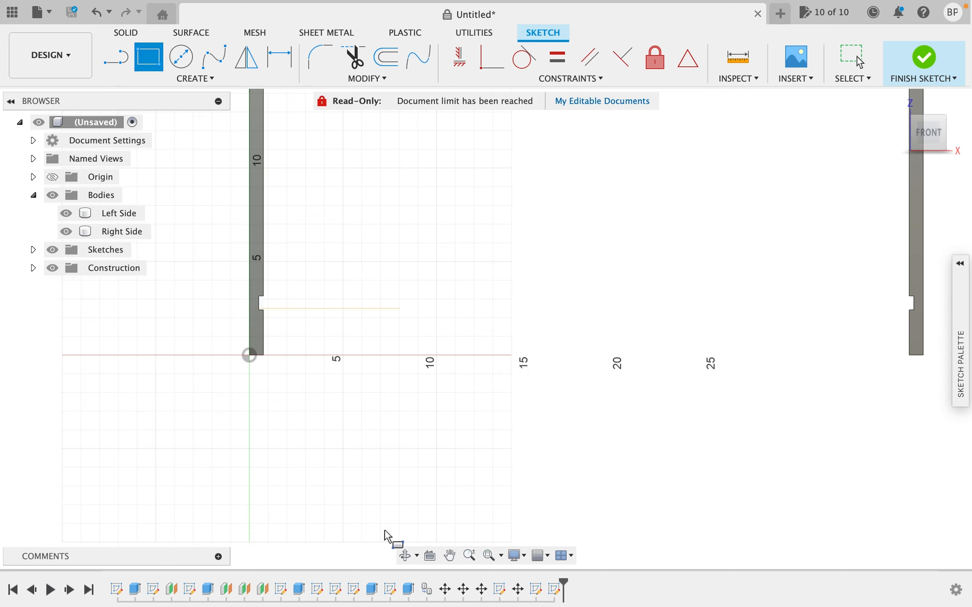
{"action": "left_click", "coordinate": [259, 311]}
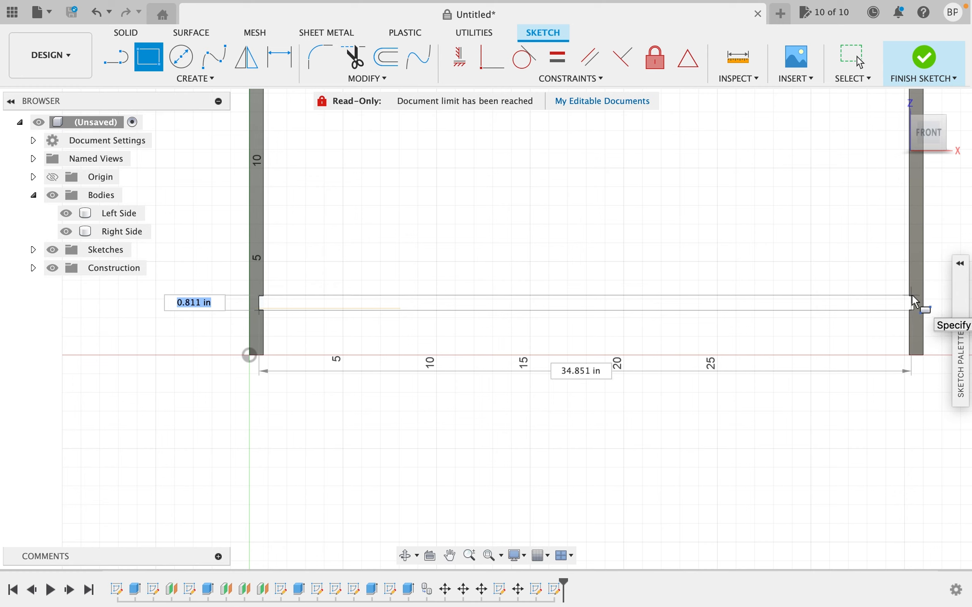
{"action": "type", "text": ".75"}
{"action": "key", "text": "Tab"}
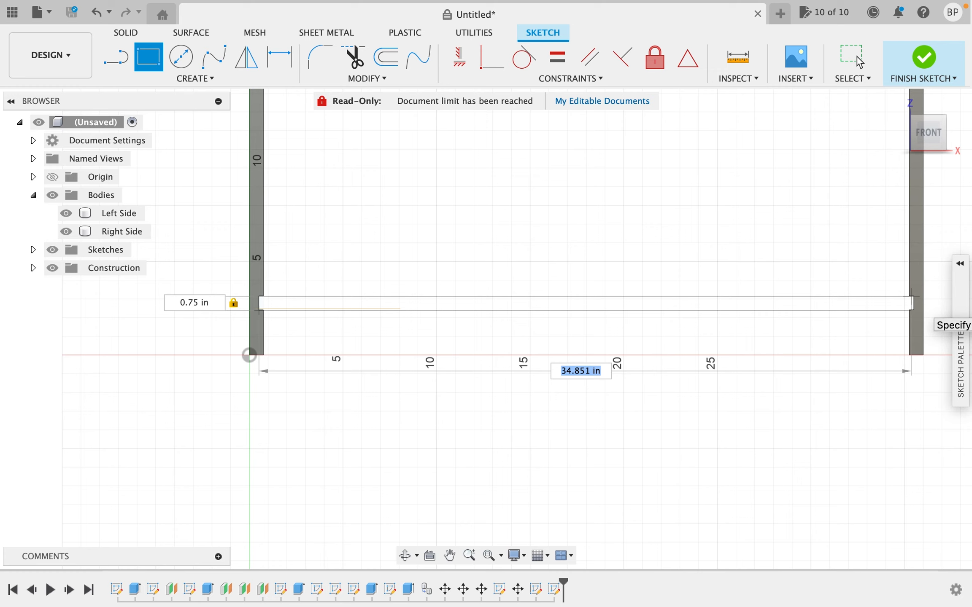
{"action": "type", "text": "35"}
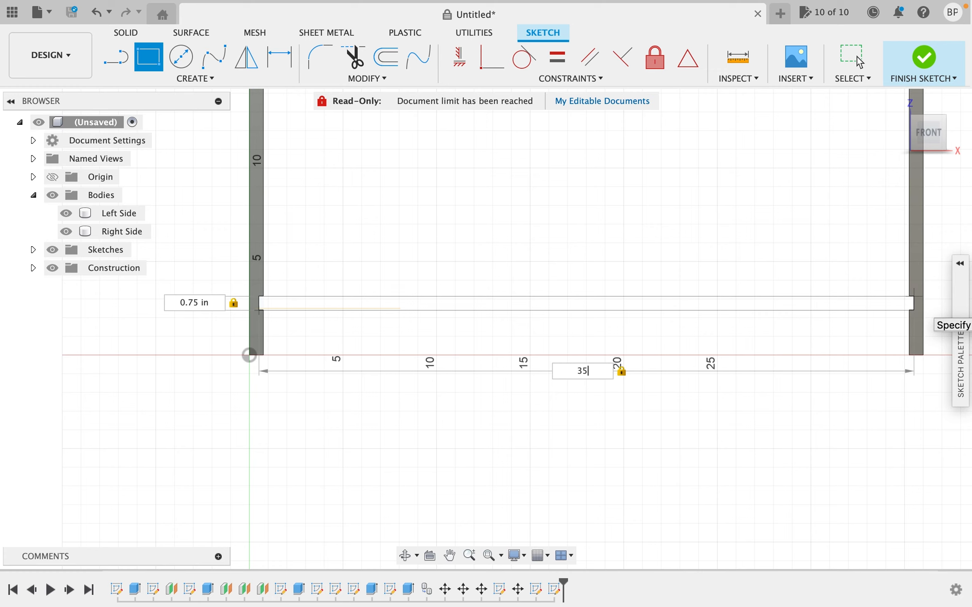
{"action": "key", "text": "Return"}
{"action": "left_click", "coordinate": [858, 61]}
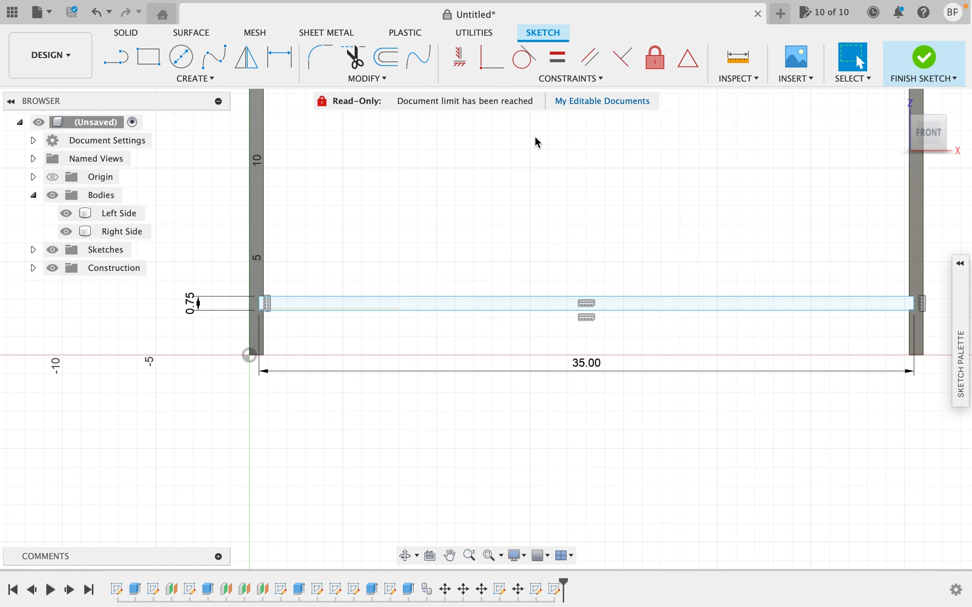
Finish the sketch and extrude the 35 by 0.75 in rectangle -9.5 in as a new body between the two sides
{"action": "left_click", "coordinate": [914, 70]}
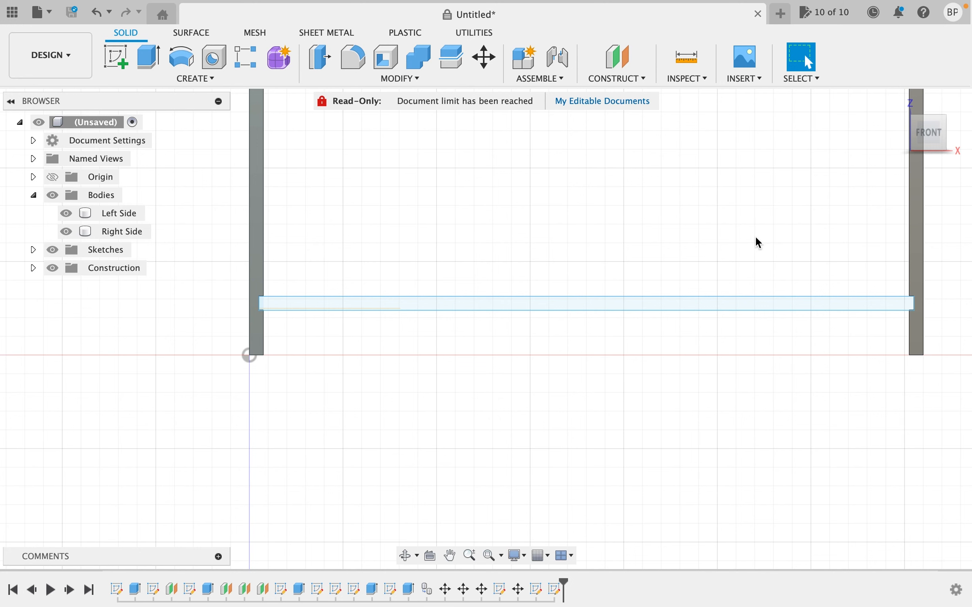
{"action": "left_click", "coordinate": [899, 102]}
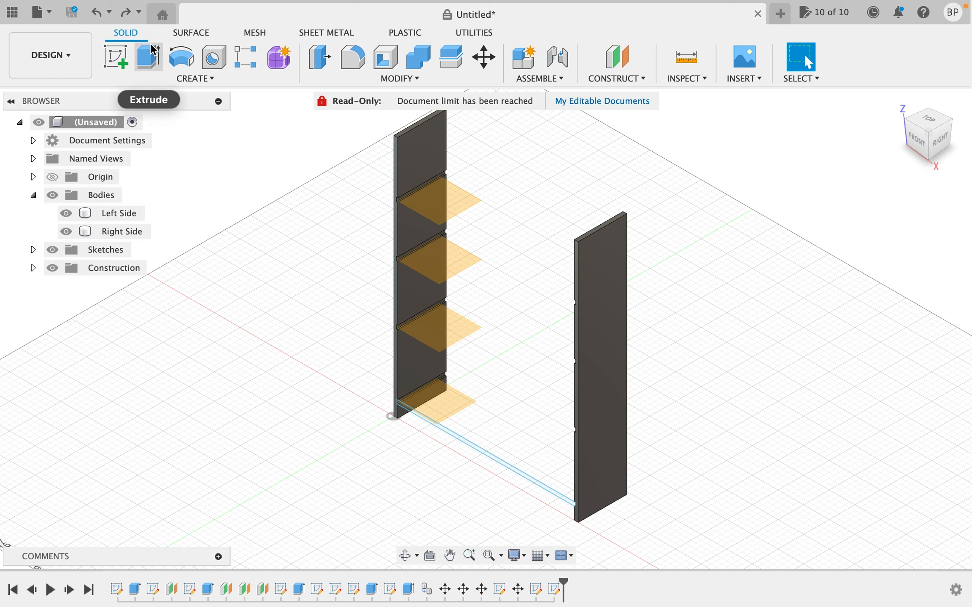
{"action": "left_click", "coordinate": [148, 57]}
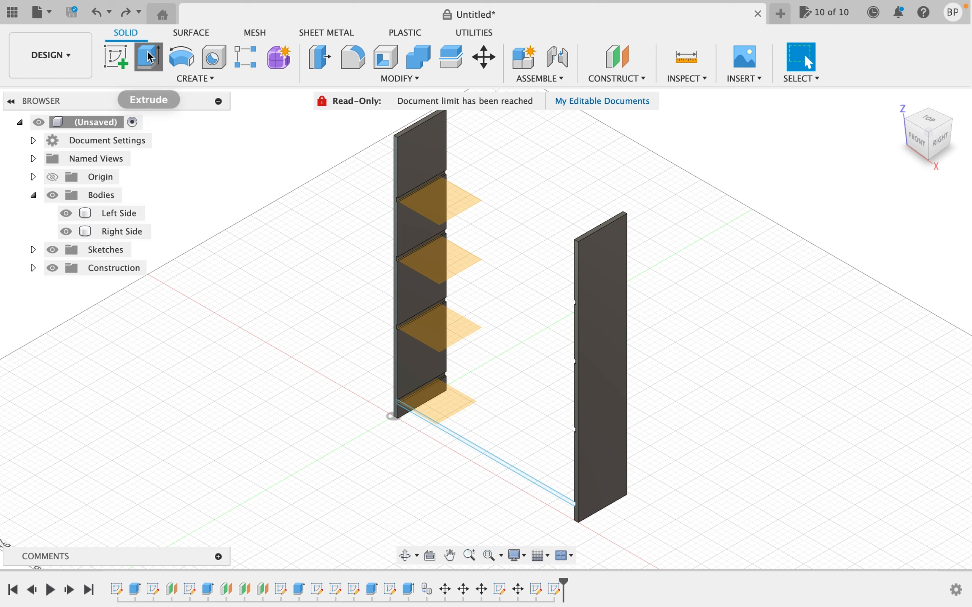
{"action": "left_click", "coordinate": [456, 438]}
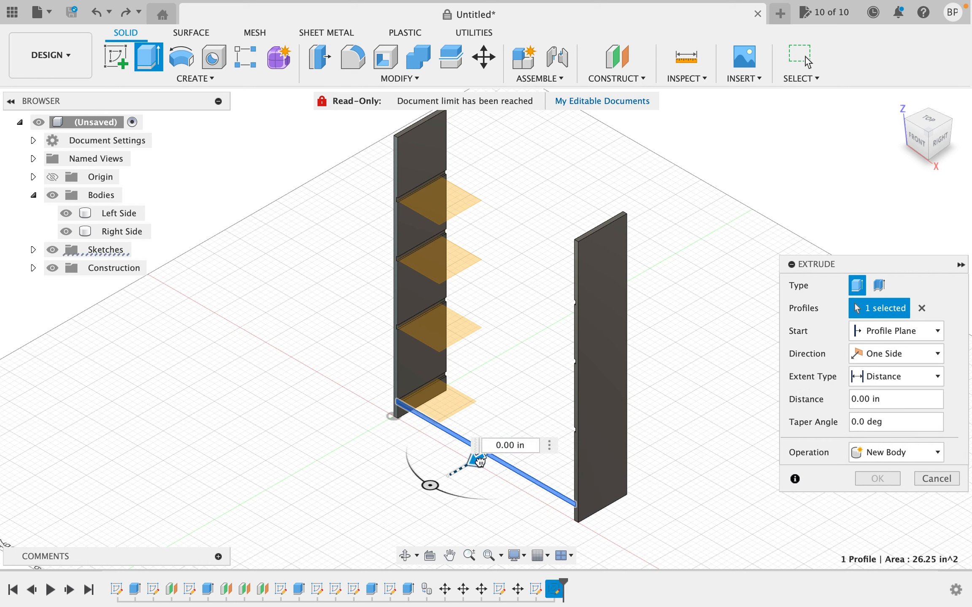
{"action": "left_click_drag", "start_coordinate": [479, 461], "coordinate": [522, 427]}
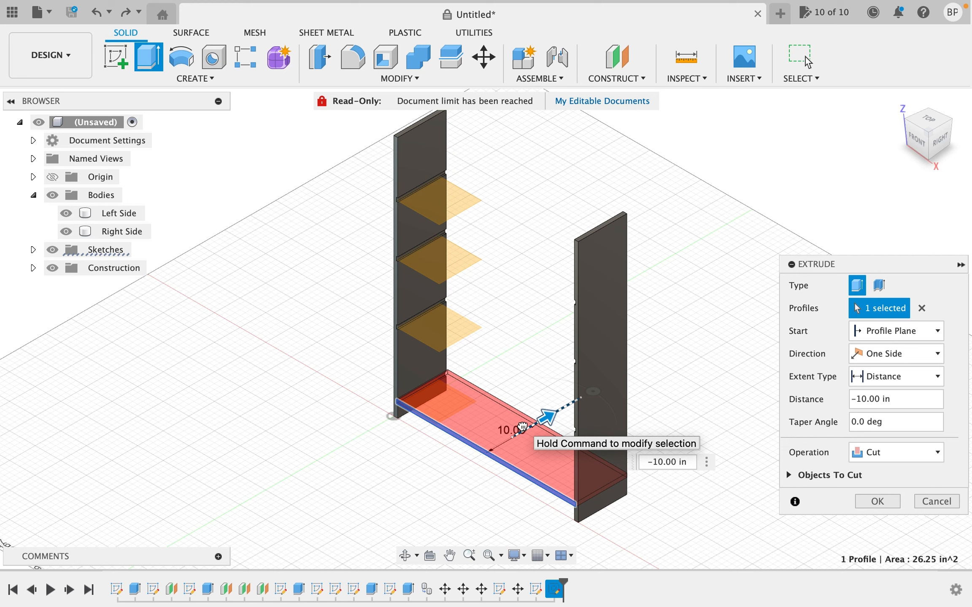
{"action": "type", "text": "9"}
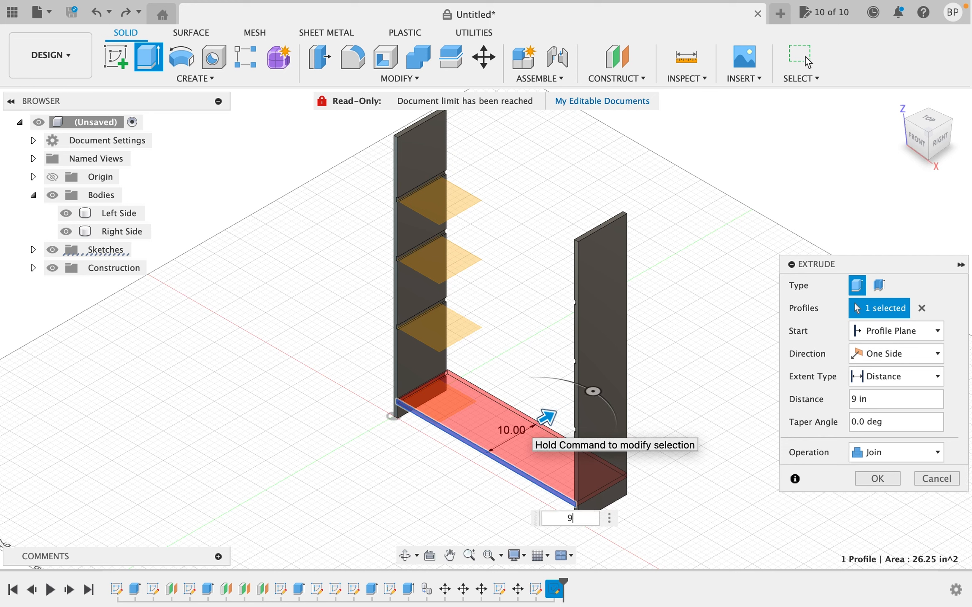
{"action": "type", "text": ".5"}
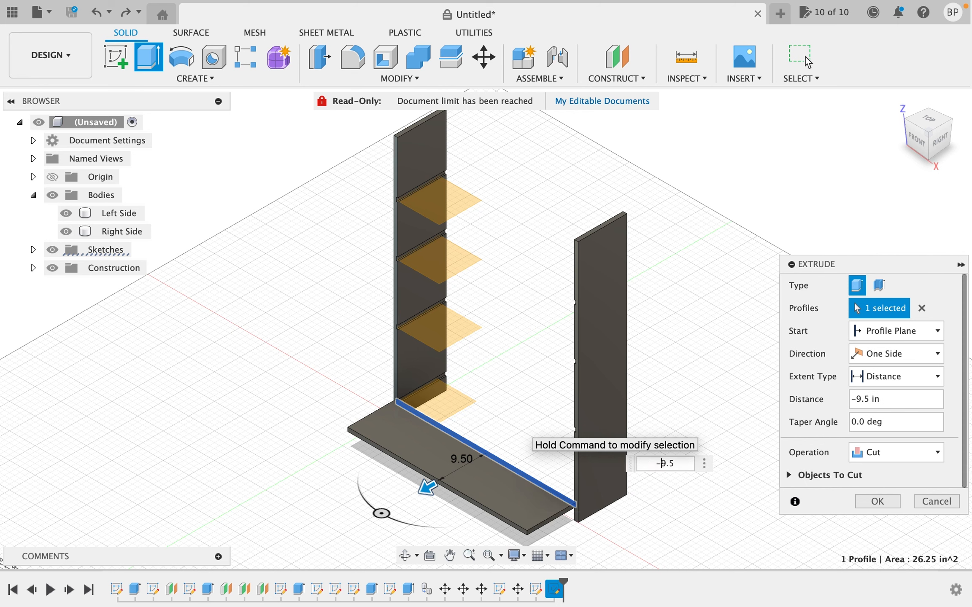
{"action": "left_click", "coordinate": [880, 450]}
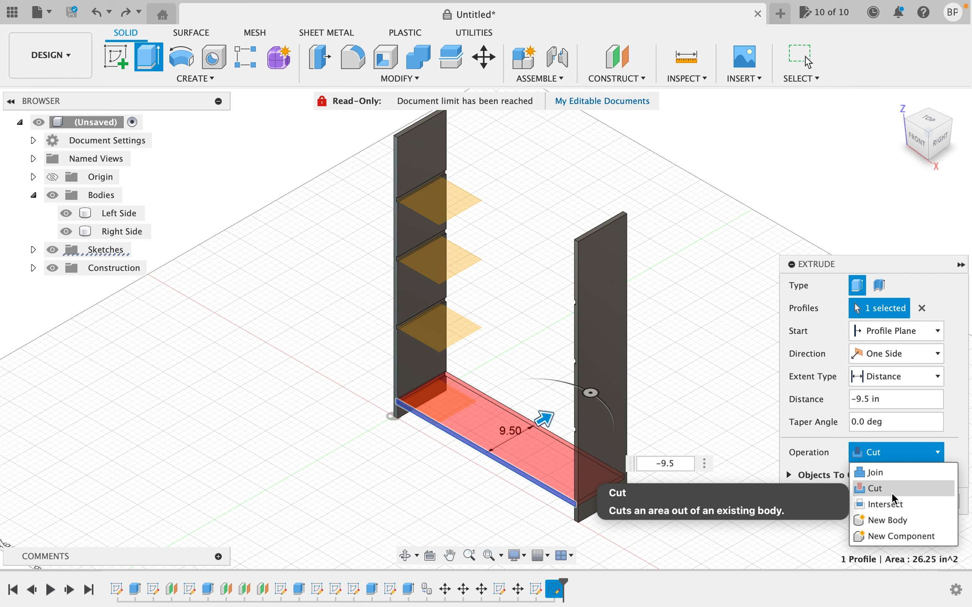
{"action": "left_click", "coordinate": [891, 516]}
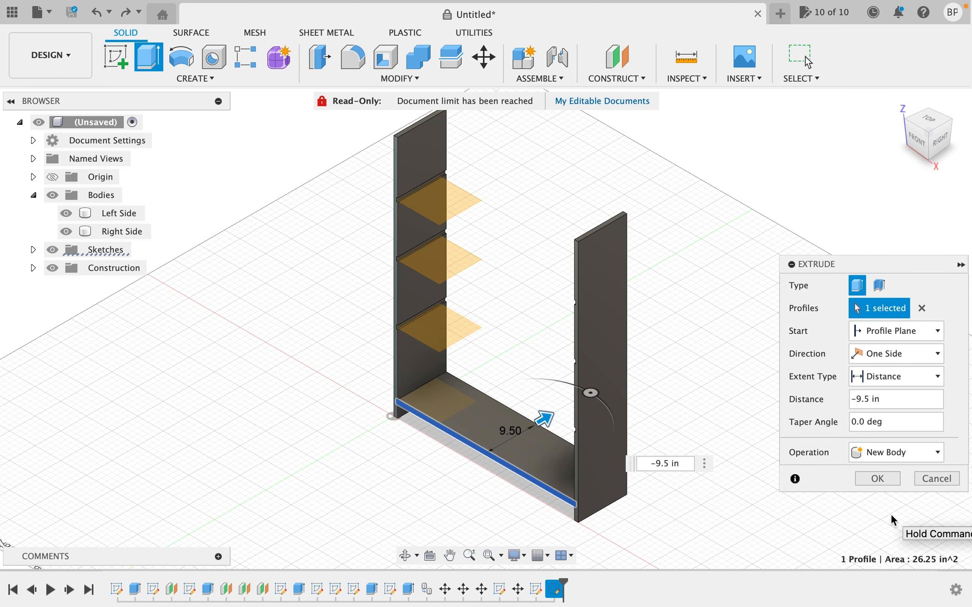
{"action": "left_click", "coordinate": [877, 479]}
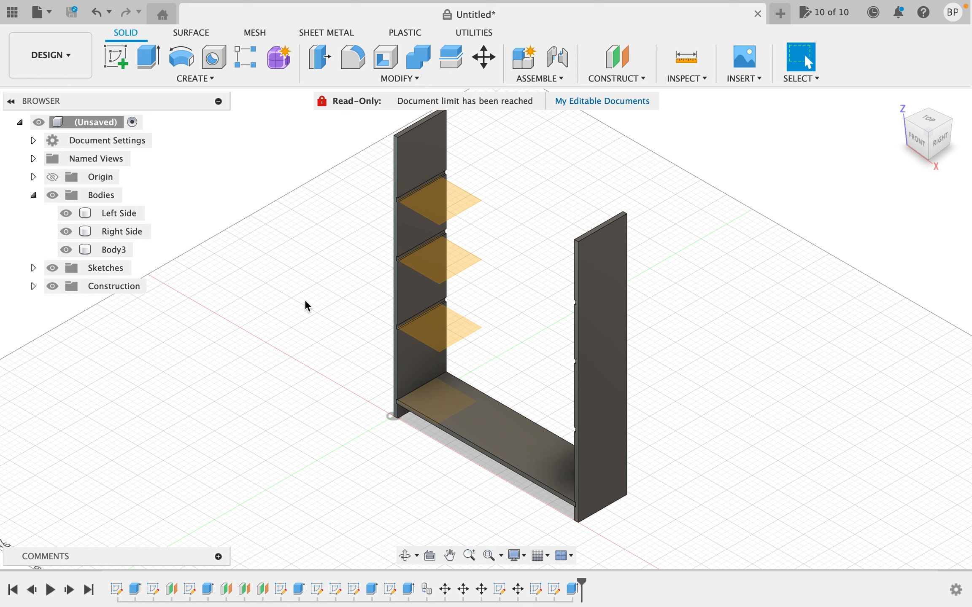
Rename the new bottom board's body as Shelf
{"action": "left_click", "coordinate": [494, 421]}
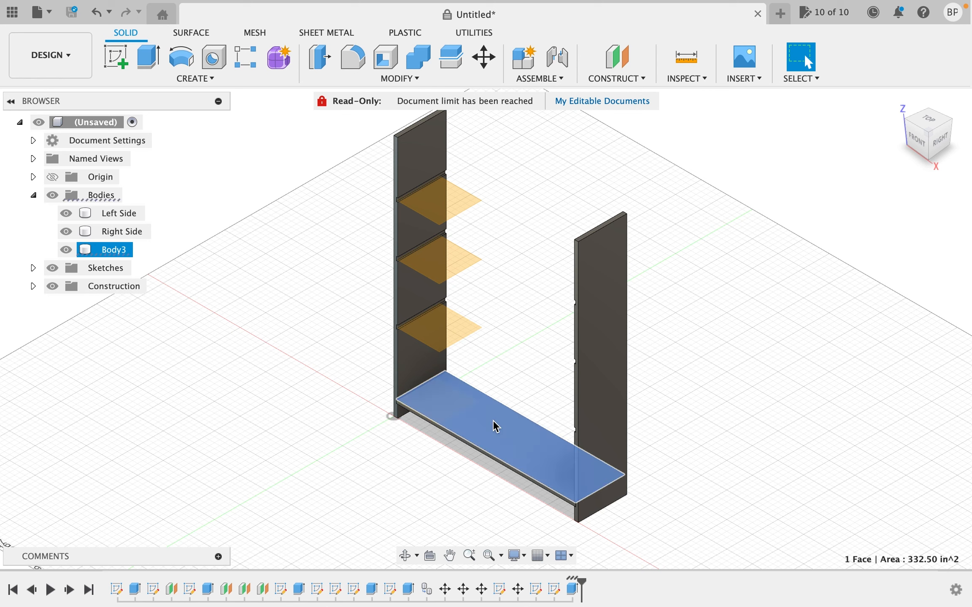
{"action": "type", "text": "Shelf"}
{"action": "key", "text": "Return"}
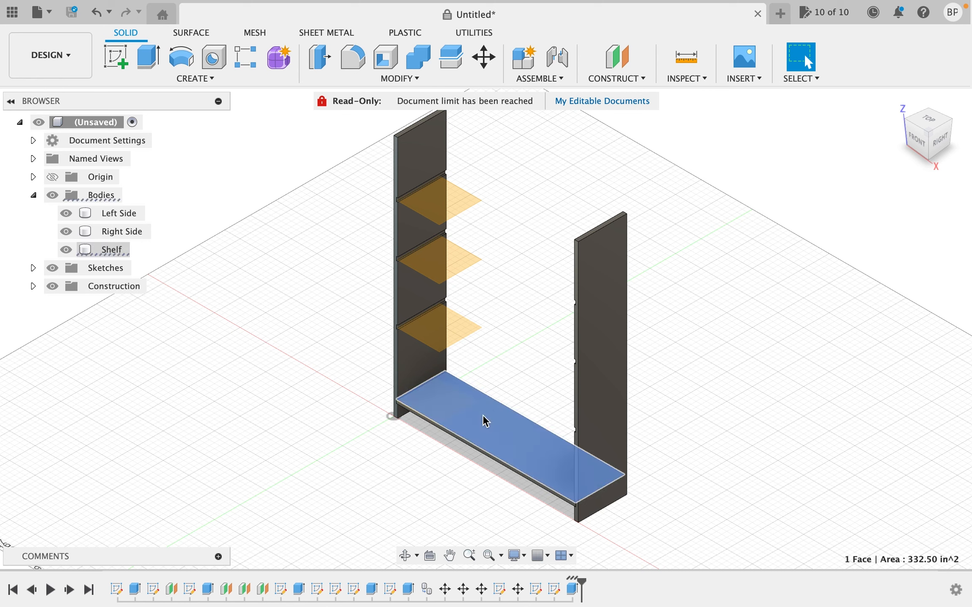
Copy the Shelf body, paste it into the bodies, and move the copy up along Z into the second-lowest grooves
{"action": "right_click", "coordinate": [101, 246]}
{"action": "left_click", "coordinate": [144, 177]}
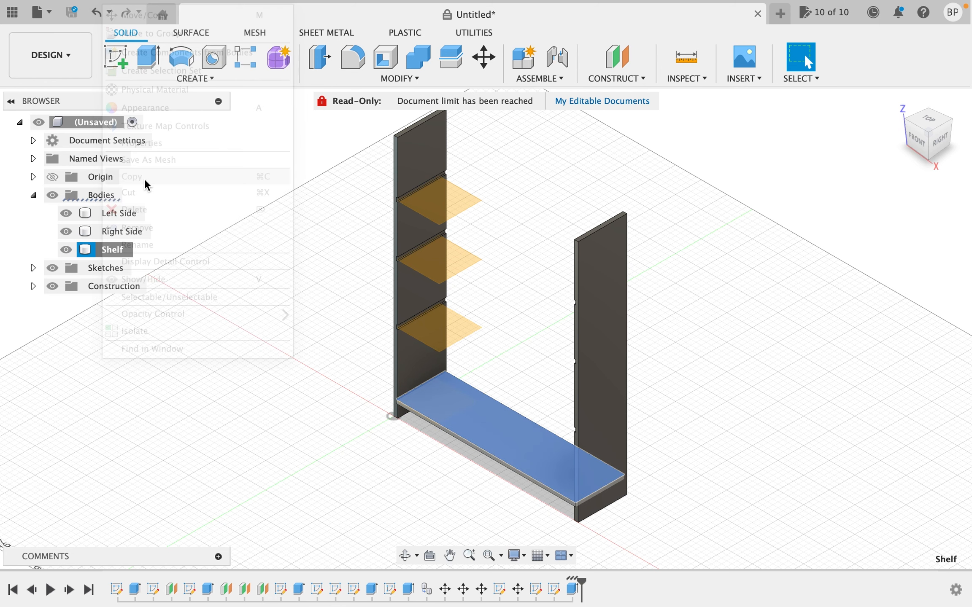
{"action": "left_click", "coordinate": [102, 196]}
{"action": "right_click", "coordinate": [102, 195]}
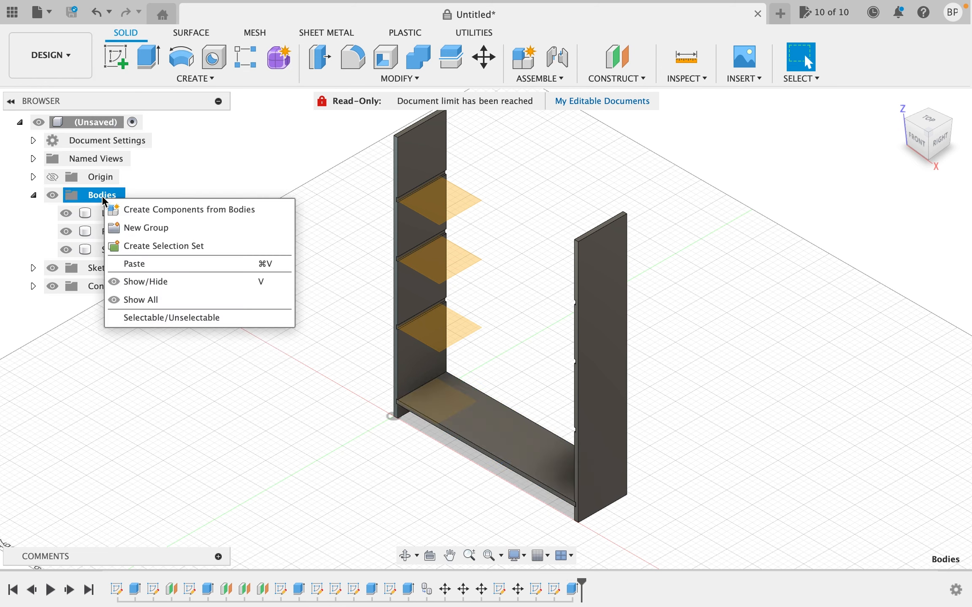
{"action": "left_click", "coordinate": [140, 270]}
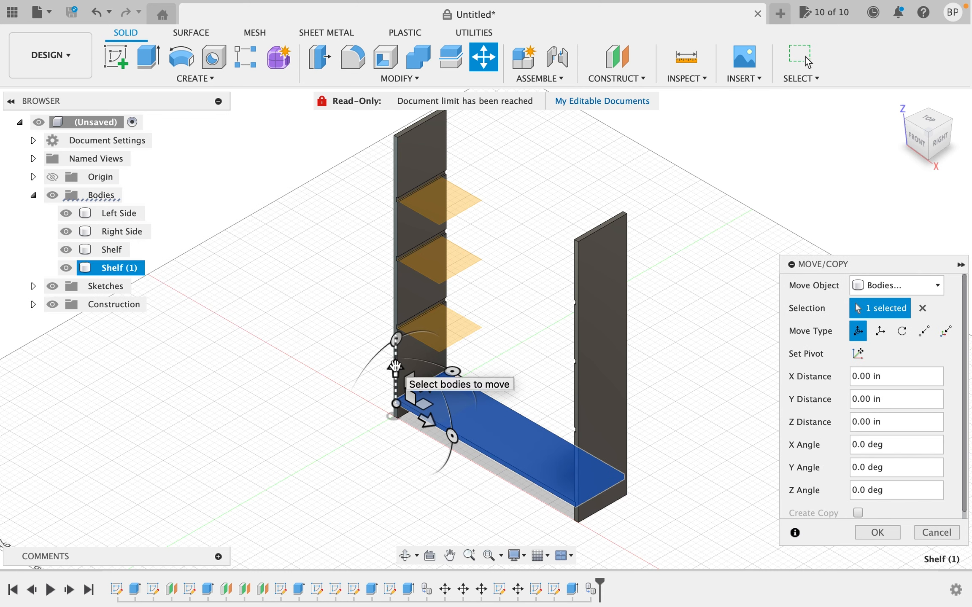
{"action": "left_click_drag", "start_coordinate": [396, 366], "coordinate": [391, 281]}
Paste another copy of the bottom Shelf body and move it 24 in up along Z into the third grooves
{"action": "right_click", "coordinate": [114, 249]}
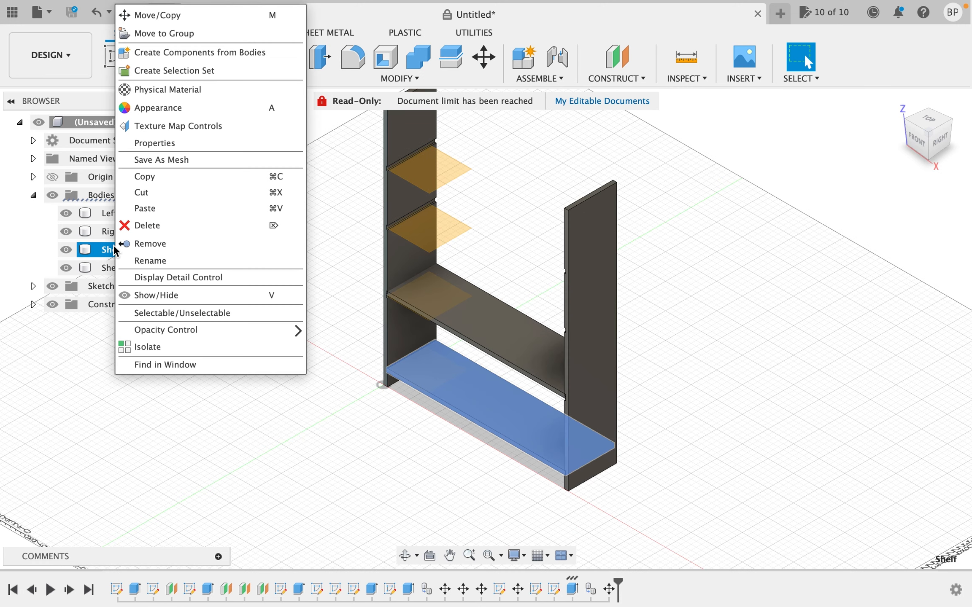
{"action": "left_click", "coordinate": [159, 176]}
{"action": "right_click", "coordinate": [101, 195]}
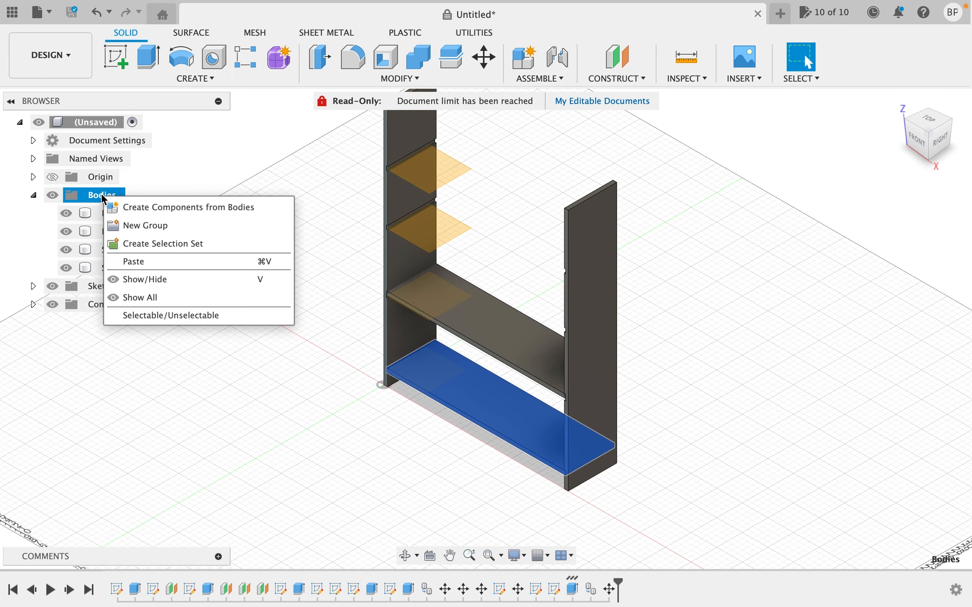
{"action": "left_click", "coordinate": [144, 264]}
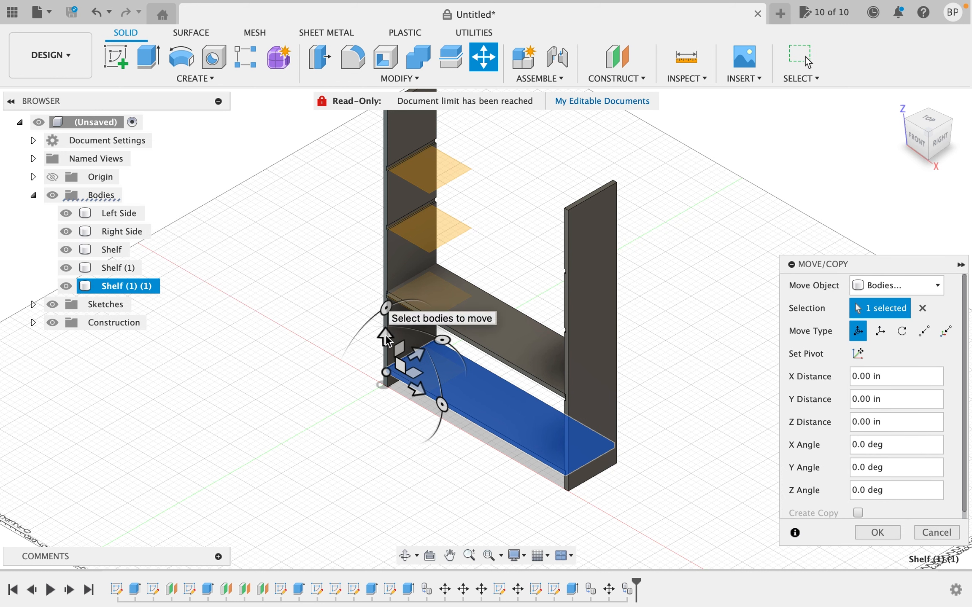
{"action": "left_click_drag", "start_coordinate": [384, 221], "coordinate": [385, 197]}
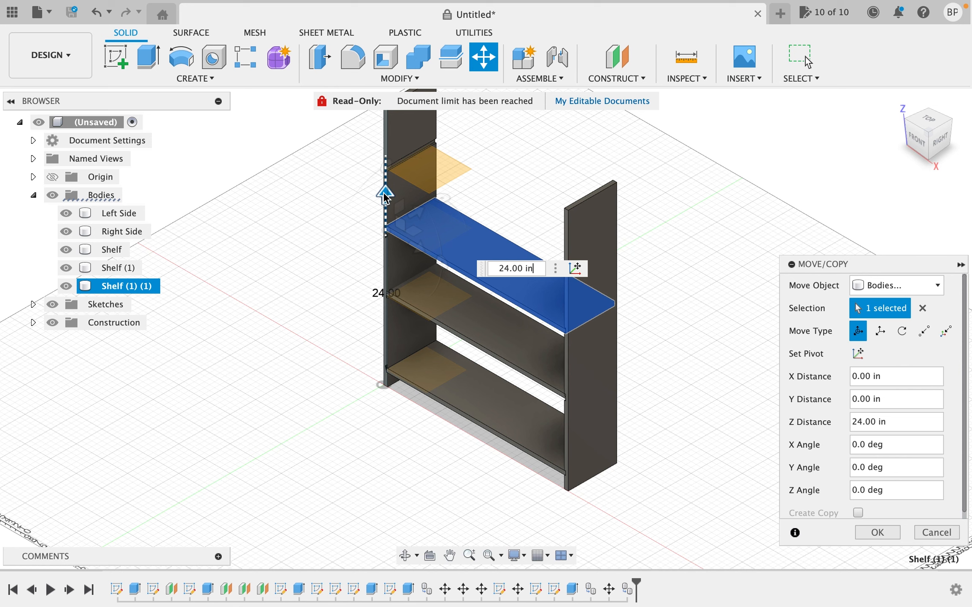
{"action": "key", "text": "Return"}
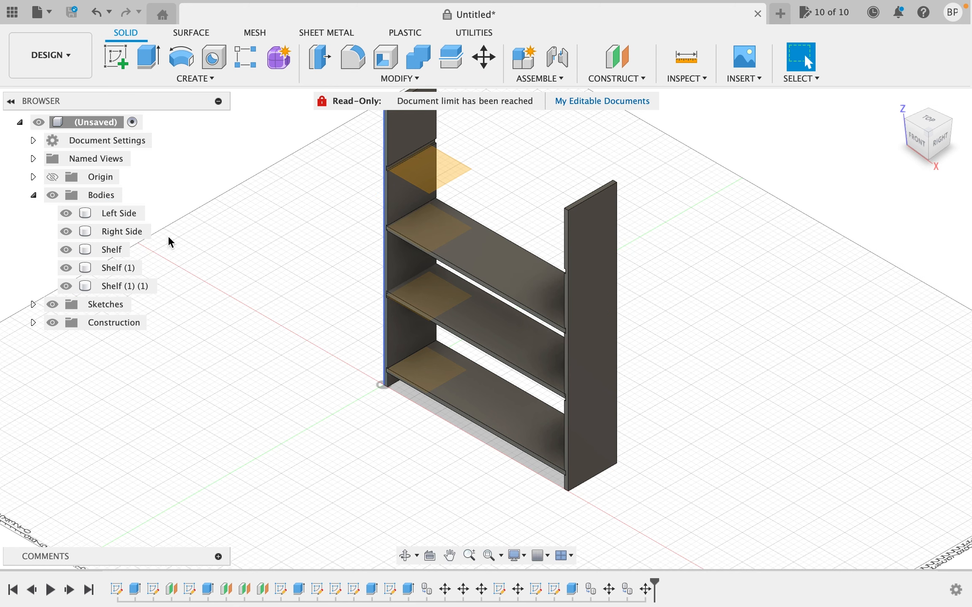
Paste one more Shelf copy and move it 34 in up along Z into the highest grooves
{"action": "right_click", "coordinate": [102, 196]}
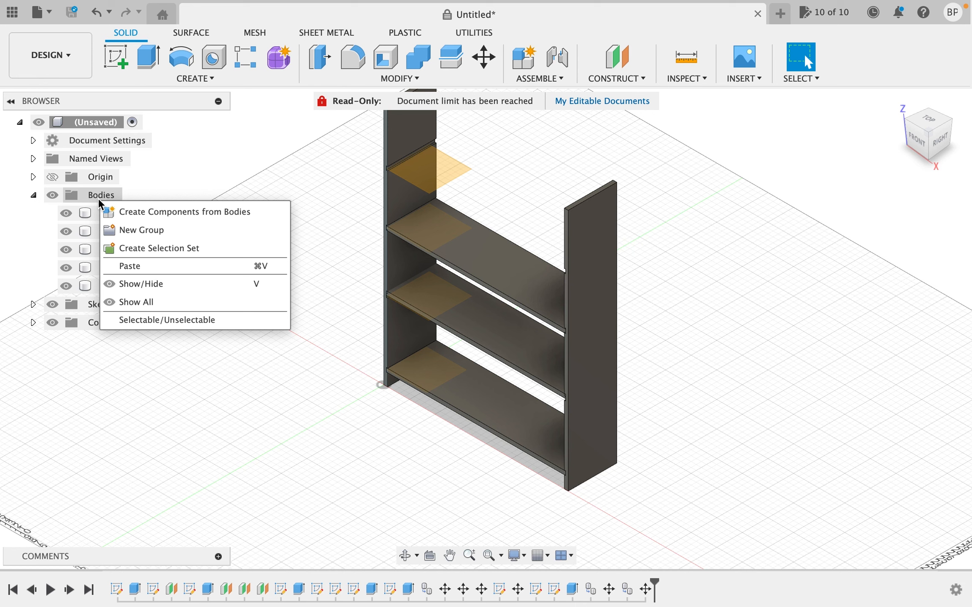
{"action": "left_click", "coordinate": [130, 266]}
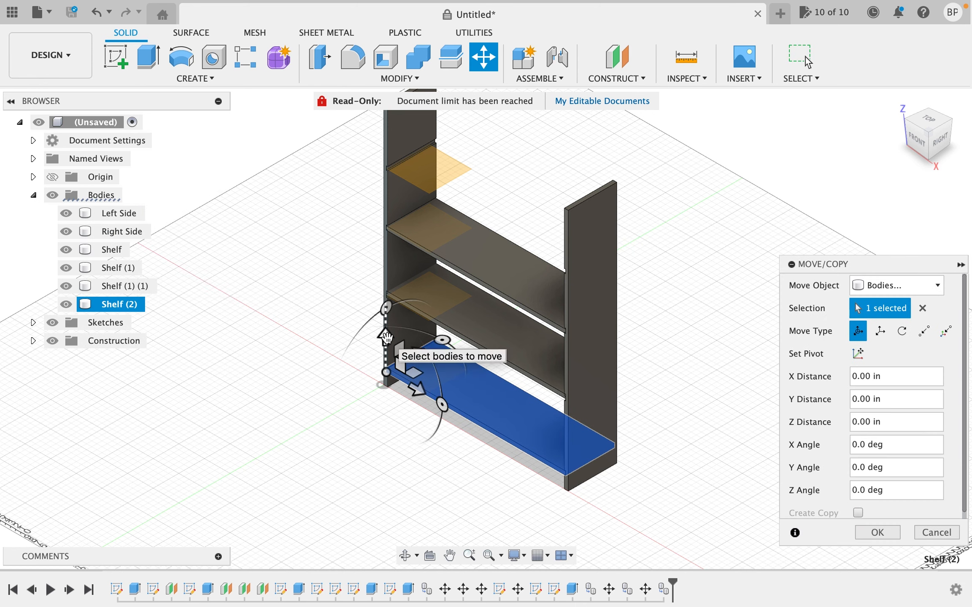
{"action": "left_click_drag", "start_coordinate": [386, 337], "coordinate": [386, 145]}
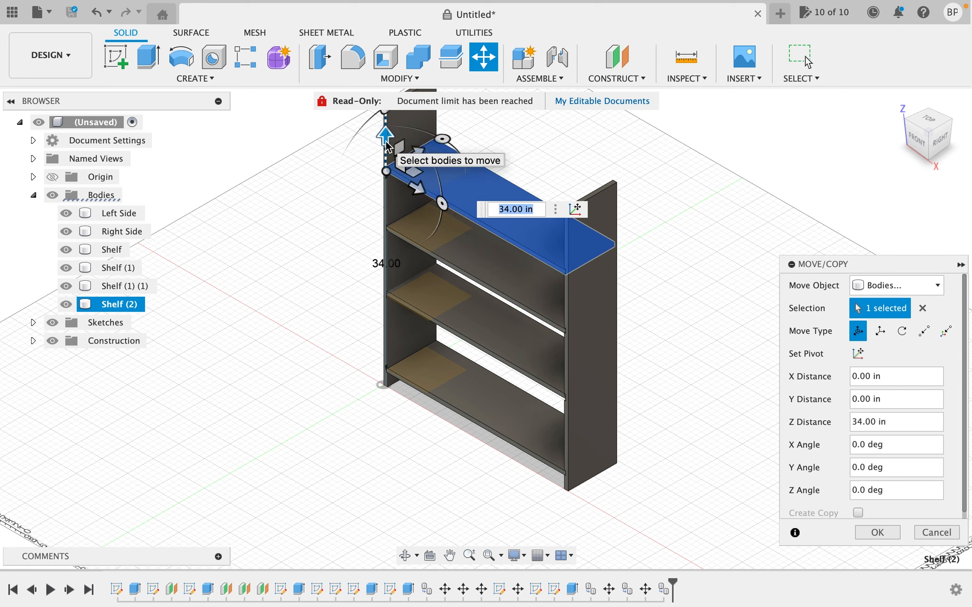
{"action": "key", "text": "Return"}
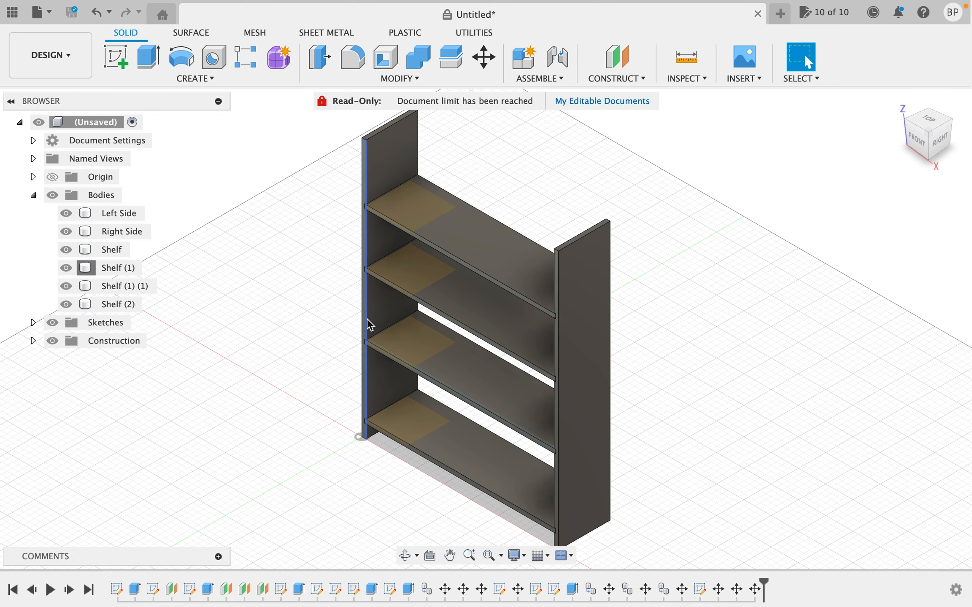
Sketch a 36 by 9.5 in rectangle on the top end face of the Left Side, covering the tops of both sides
{"action": "left_click", "coordinate": [378, 129]}
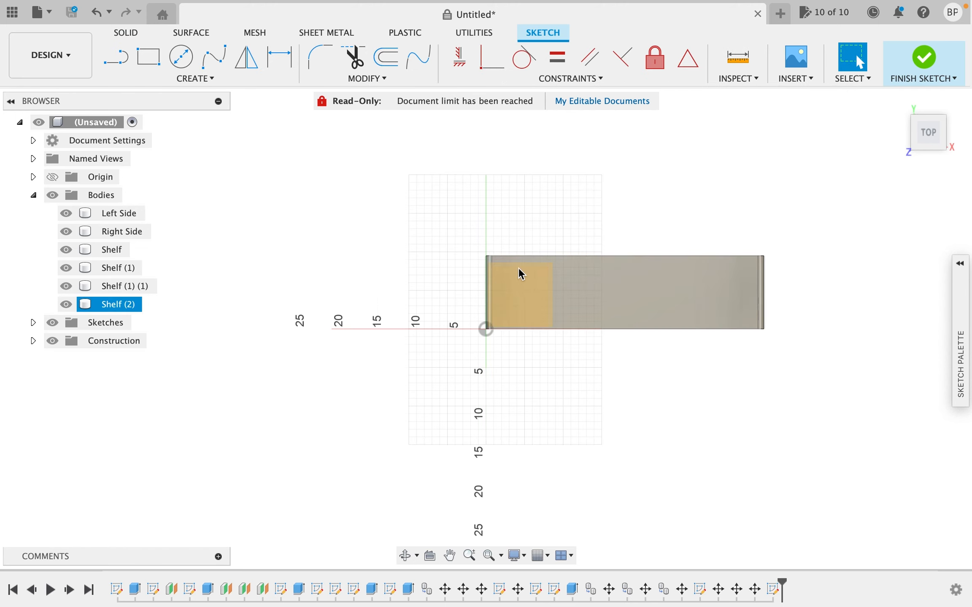
{"action": "left_click", "coordinate": [489, 257]}
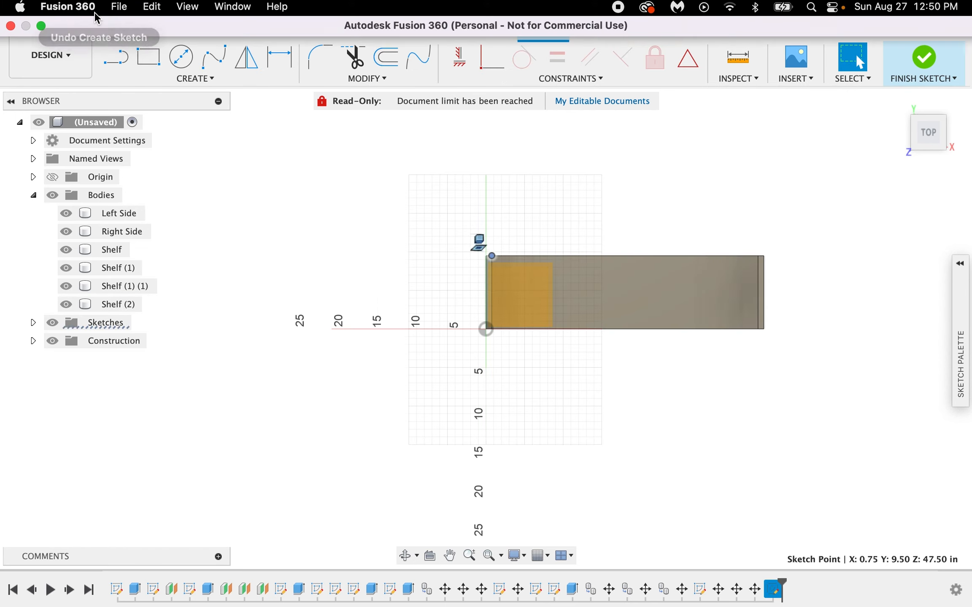
{"action": "key", "text": "r"}
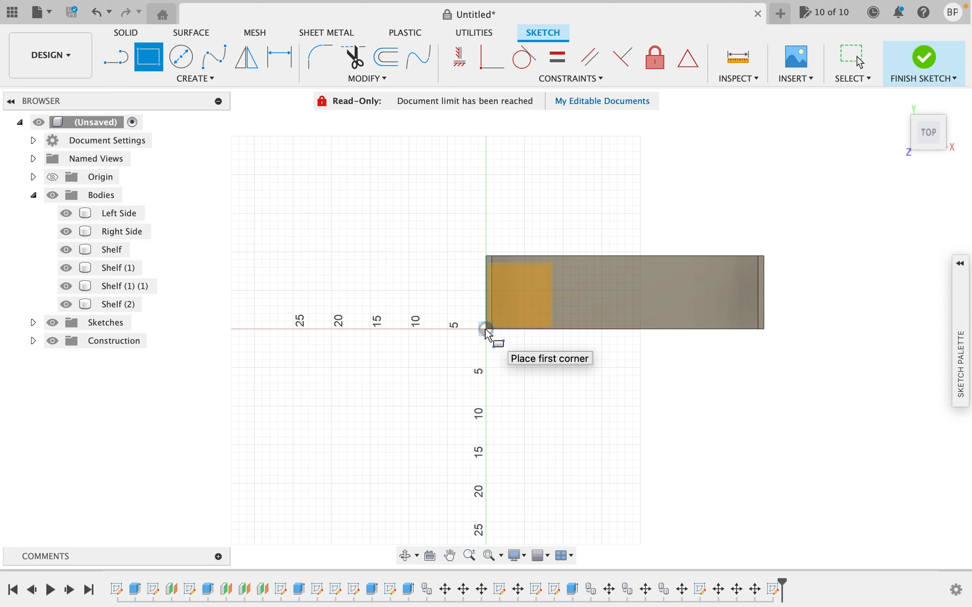
{"action": "left_click", "coordinate": [485, 329]}
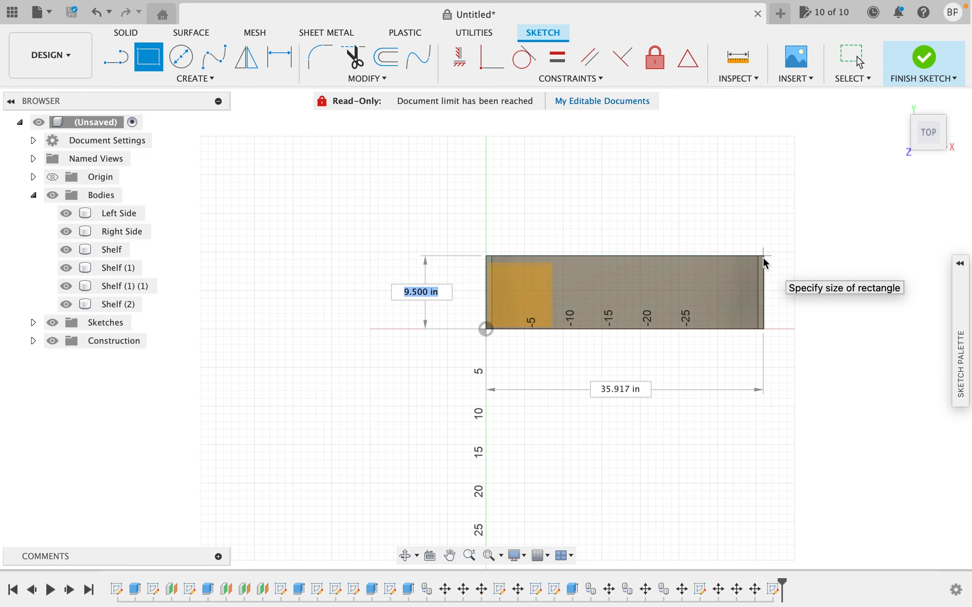
{"action": "key", "text": "Tab"}
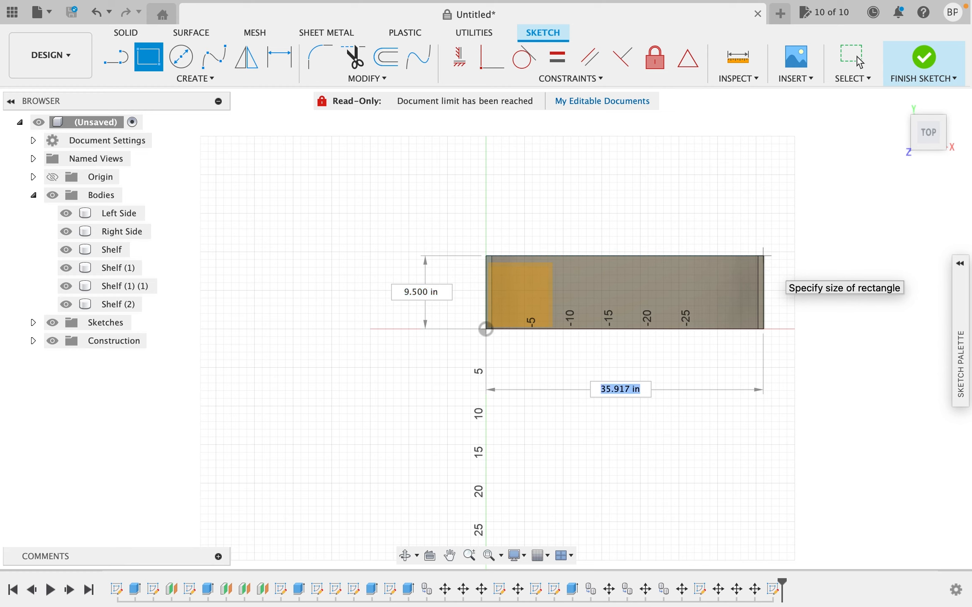
{"action": "type", "text": "36"}
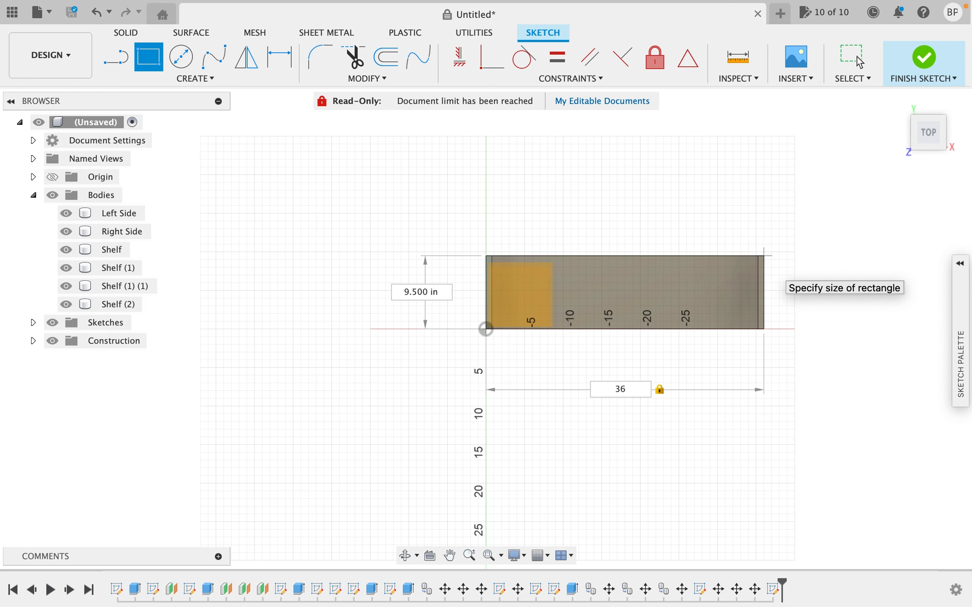
{"action": "key", "text": "Return"}
{"action": "left_click", "coordinate": [852, 57]}
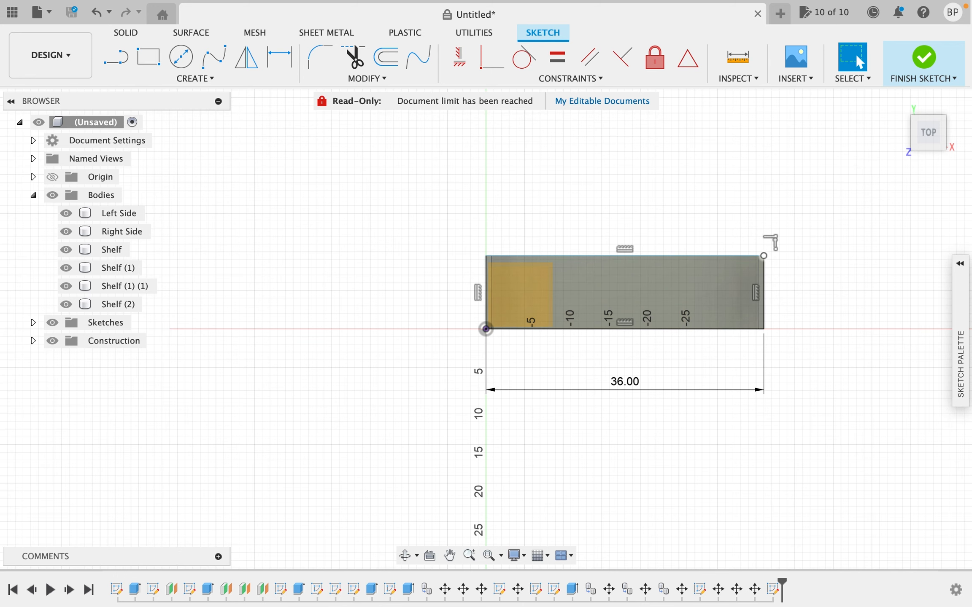
{"action": "left_click", "coordinate": [922, 70]}
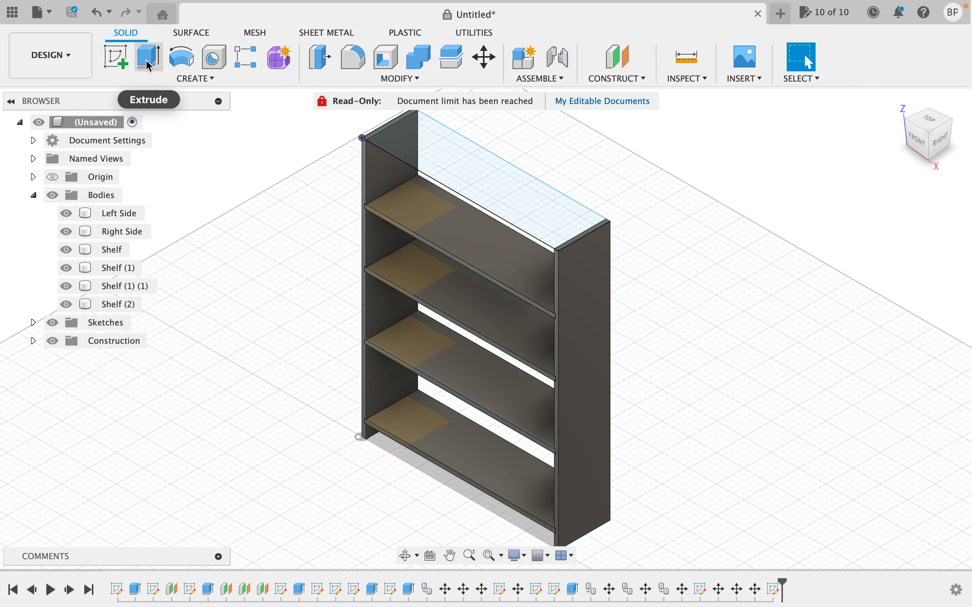
Try to extrude only the large top profile between the two sides 0.75 in upward as a join
{"action": "left_click", "coordinate": [147, 63]}
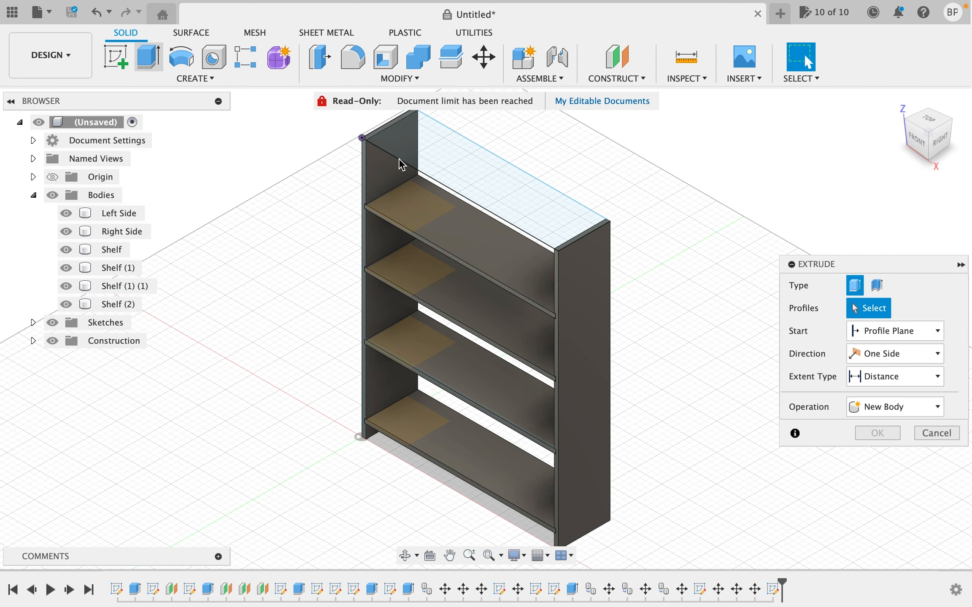
{"action": "left_click", "coordinate": [444, 158]}
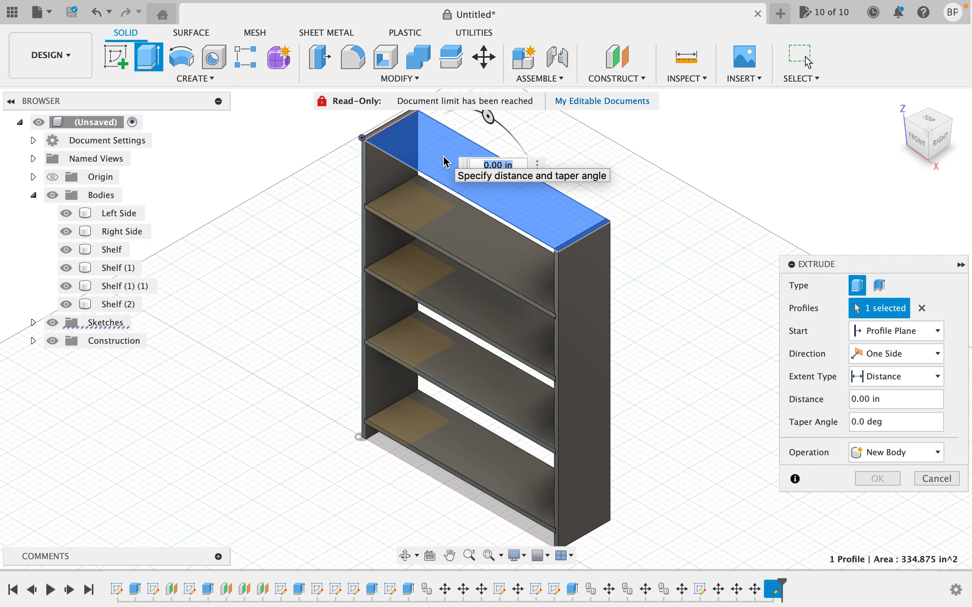
{"action": "key", "text": "BackSpace"}
{"action": "type", "text": ".7"}
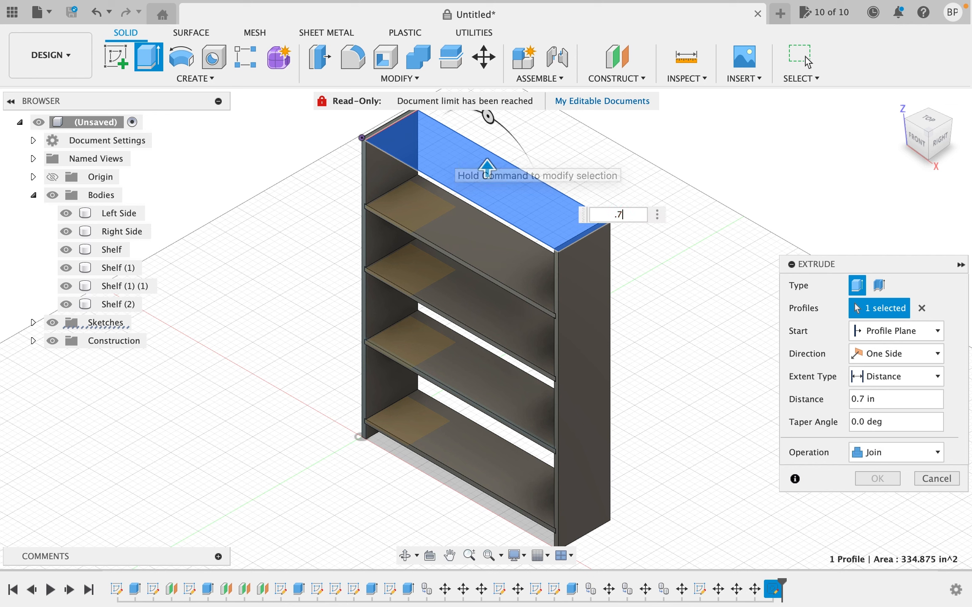
{"action": "type", "text": "5"}
{"action": "key", "text": "Return"}
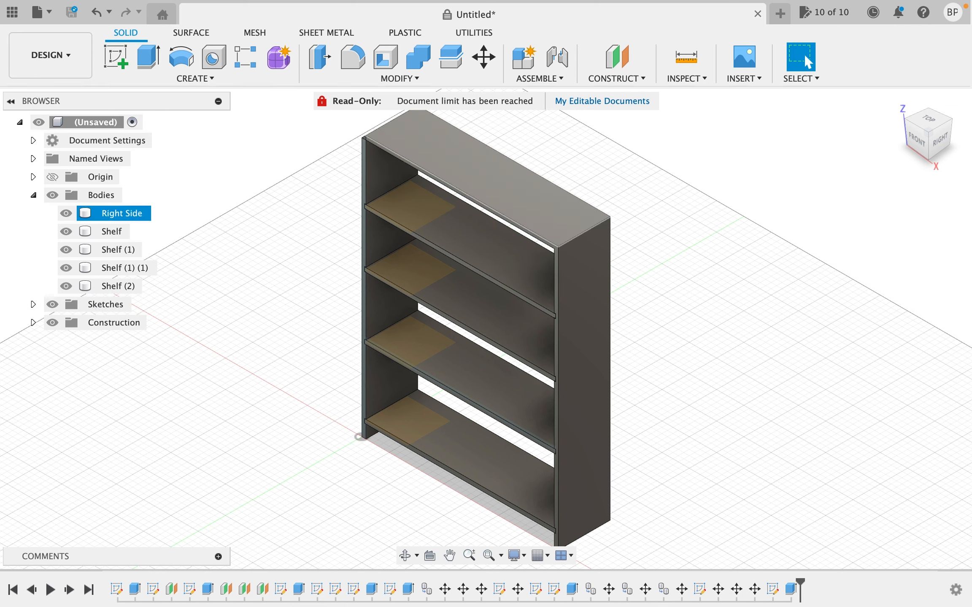
{"action": "left_click", "coordinate": [288, 119]}
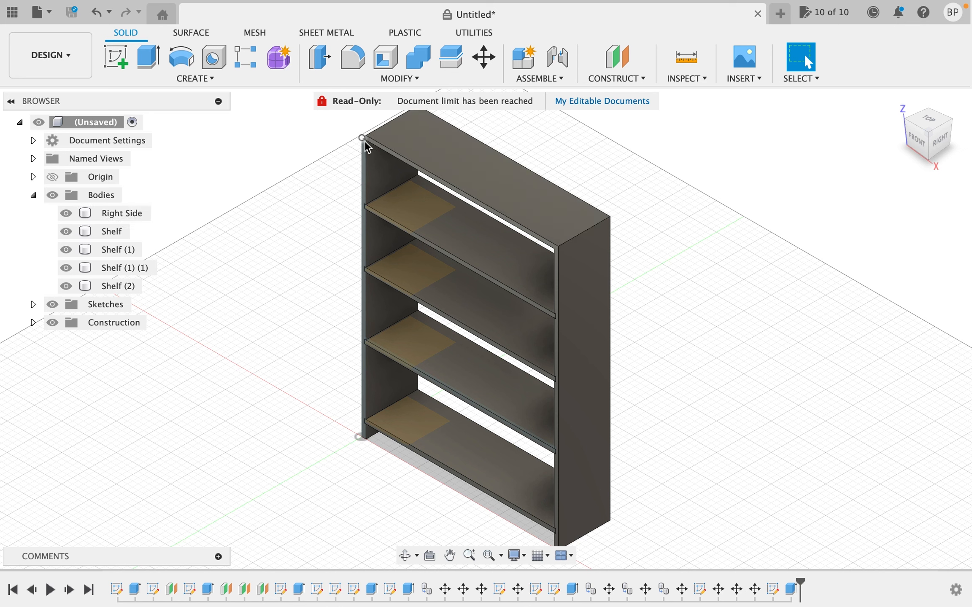
{"action": "left_click", "coordinate": [97, 14]}
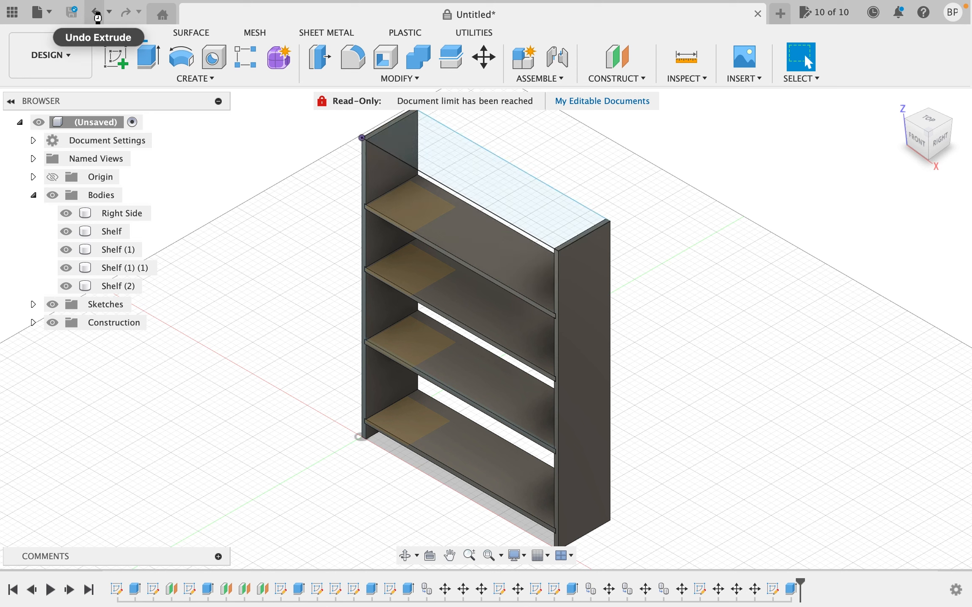
{"action": "left_click", "coordinate": [97, 14]}
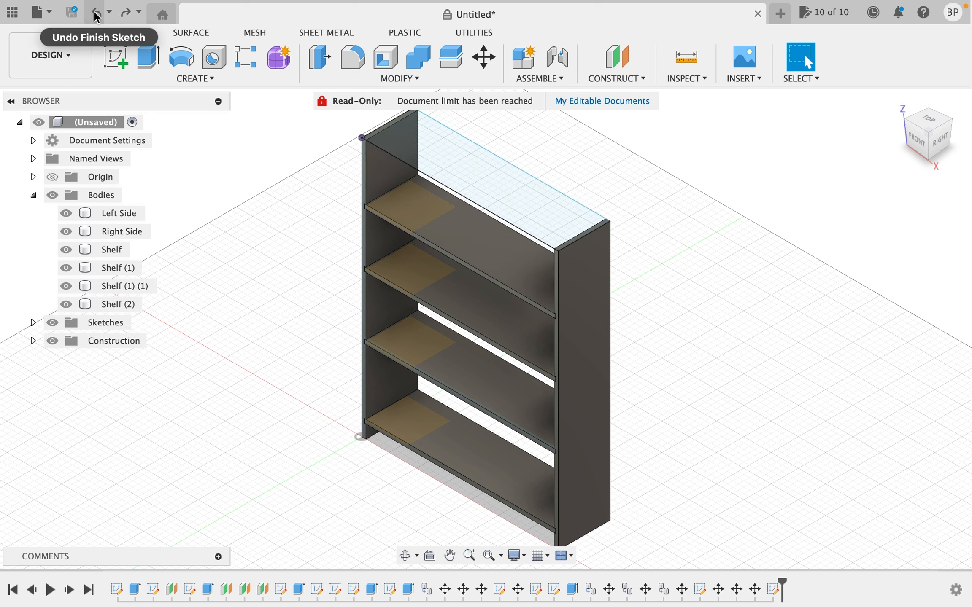
Extrude both top profiles, including the strip over the Left Side, 0.75 in upward as a new body
{"action": "left_click", "coordinate": [145, 60]}
{"action": "left_click", "coordinate": [410, 151]}
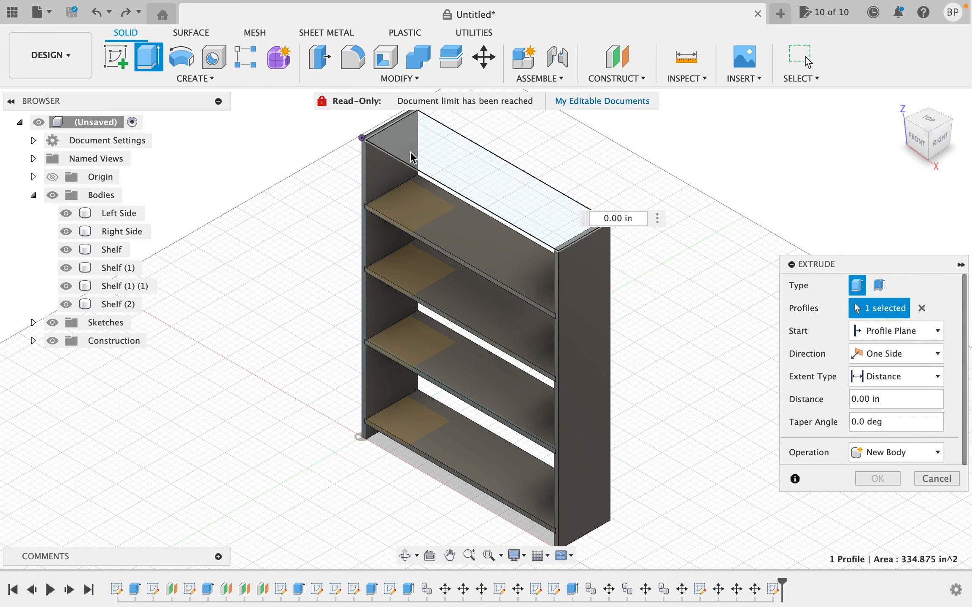
{"action": "left_click", "coordinate": [380, 140]}
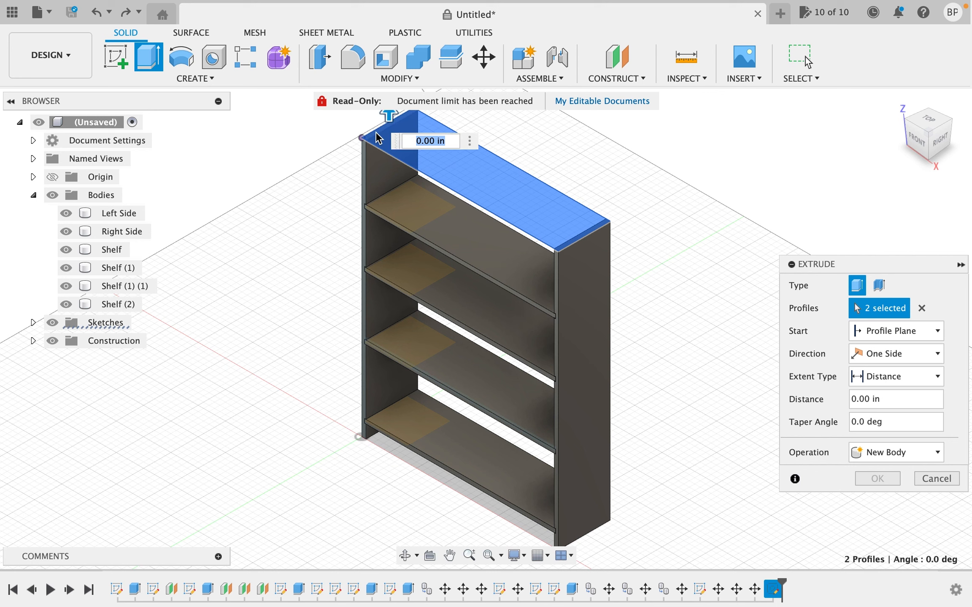
{"action": "type", "text": ".75"}
{"action": "key", "text": "Return"}
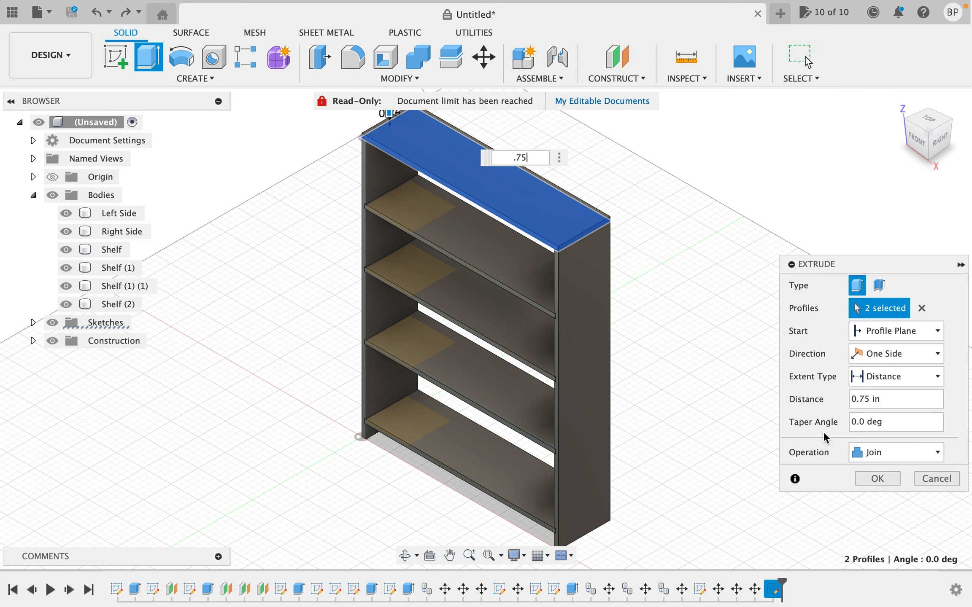
{"action": "left_click", "coordinate": [877, 456]}
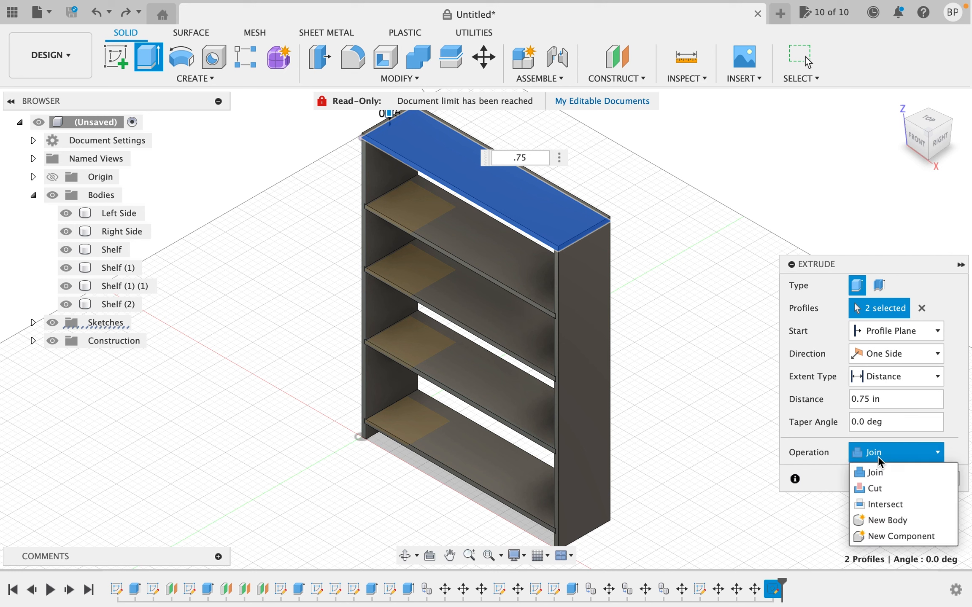
{"action": "left_click", "coordinate": [885, 516]}
{"action": "key", "text": "Return"}
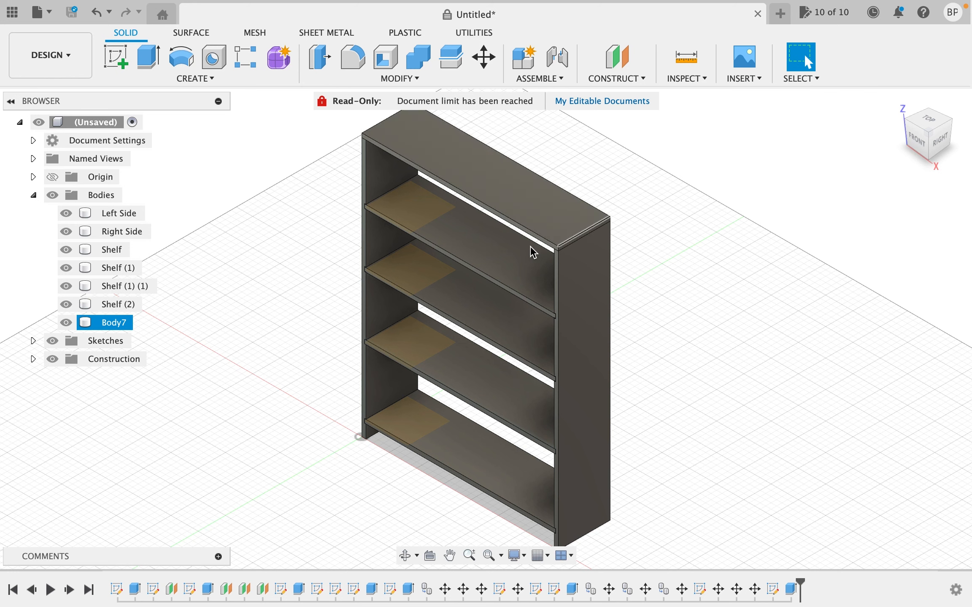
Sketch a 0.75 in wide by 0.25 in high rectangle on the front, at the lower corner of the top board above the Left Side
{"action": "left_click", "coordinate": [116, 57]}
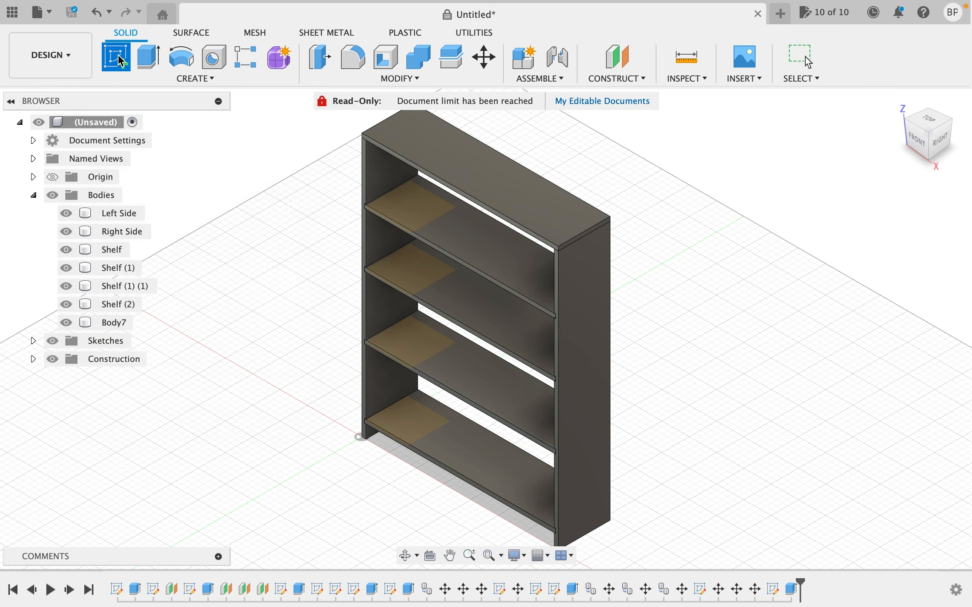
{"action": "left_click", "coordinate": [417, 170]}
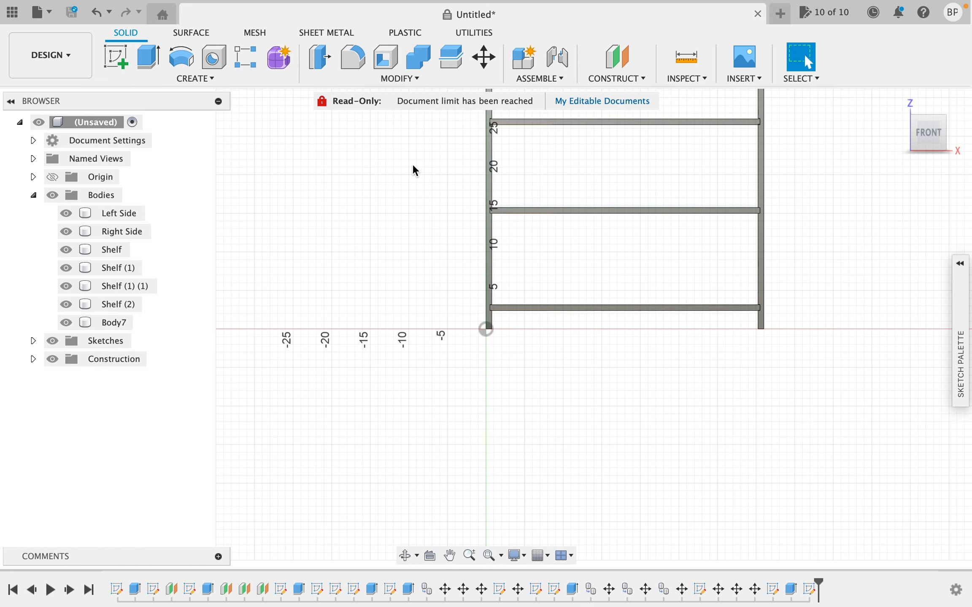
{"action": "scroll", "coordinate": [617, 265], "scroll_direction": "up", "scroll_amount": 5}
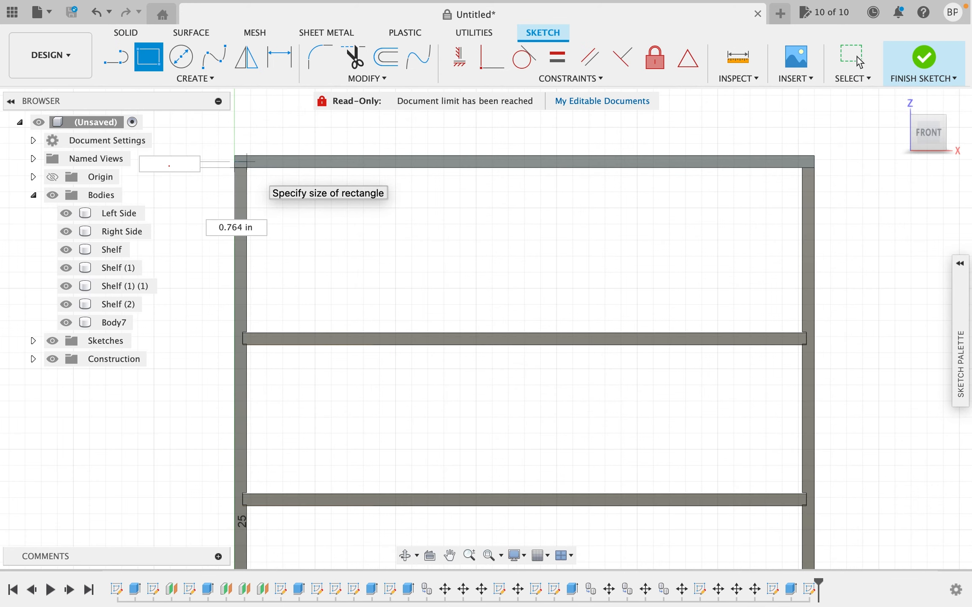
{"action": "type", "text": "25"}
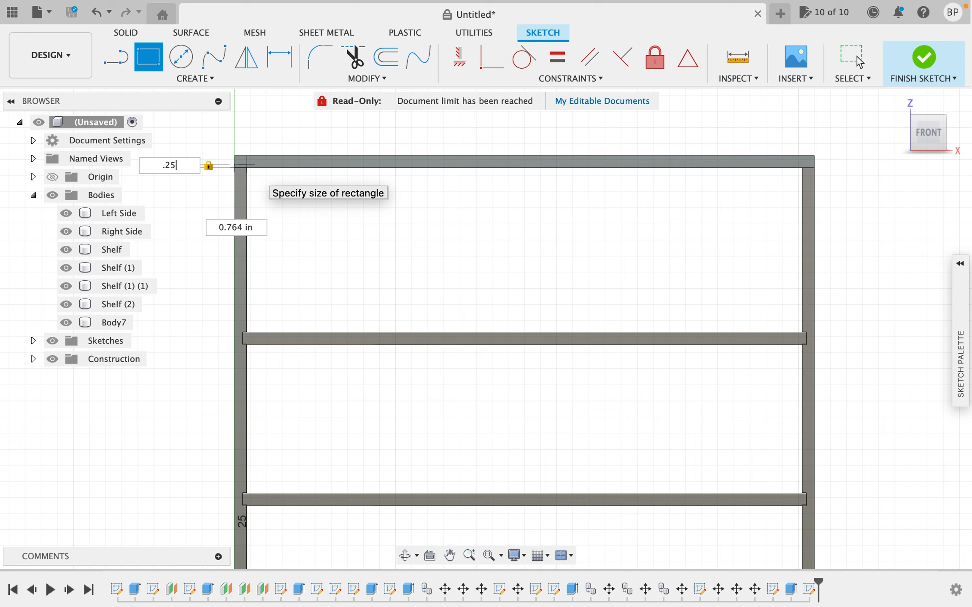
{"action": "key", "text": "Tab"}
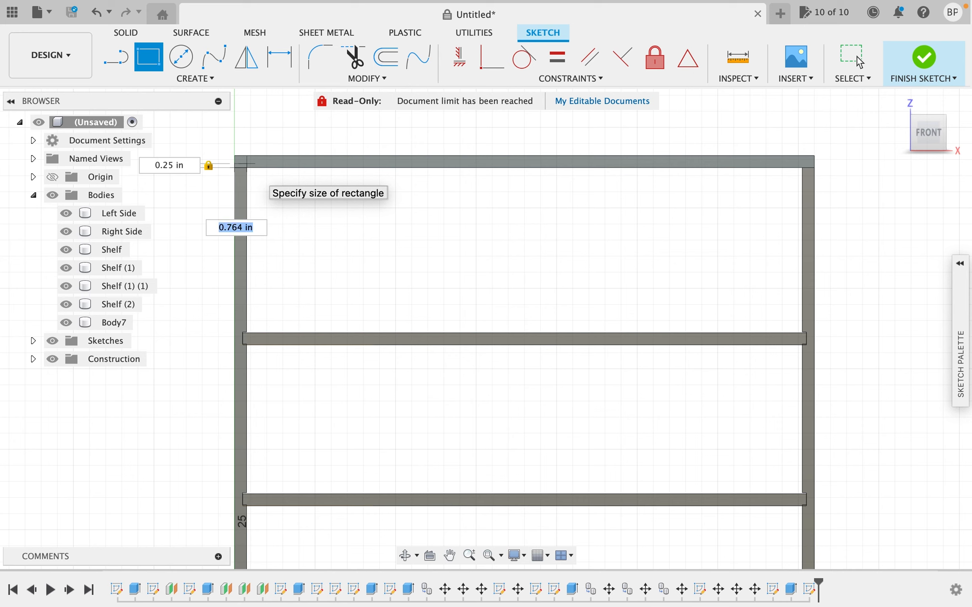
{"action": "type", "text": ".75"}
{"action": "key", "text": "Tab"}
{"action": "key", "text": "Return"}
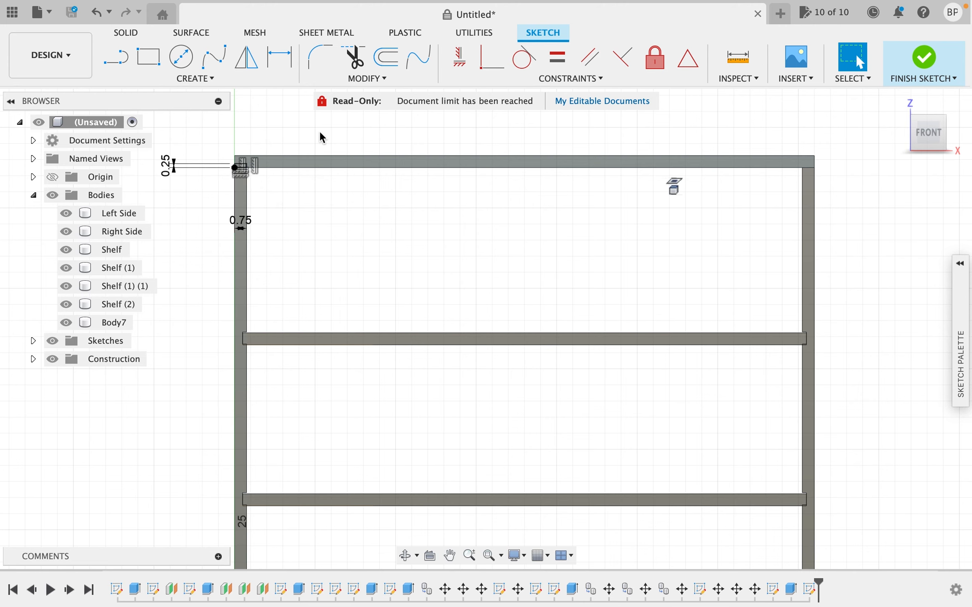
Cut a matching 0.75 by 0.25 in notch into the underside of the top board at the Right Side end, with distance -9.5 in
{"action": "left_click", "coordinate": [152, 62]}
{"action": "key", "text": "e"}
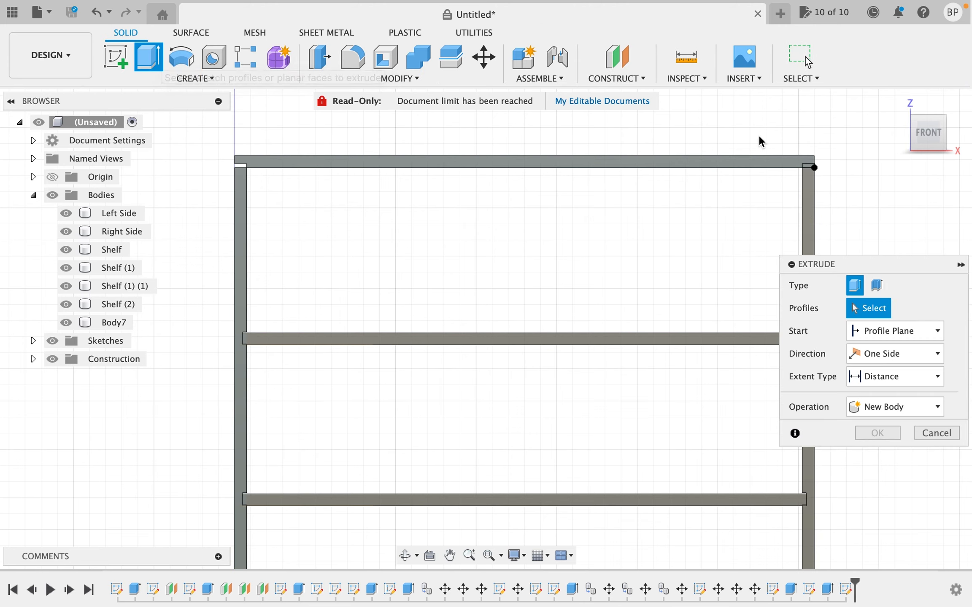
{"action": "left_click", "coordinate": [810, 171]}
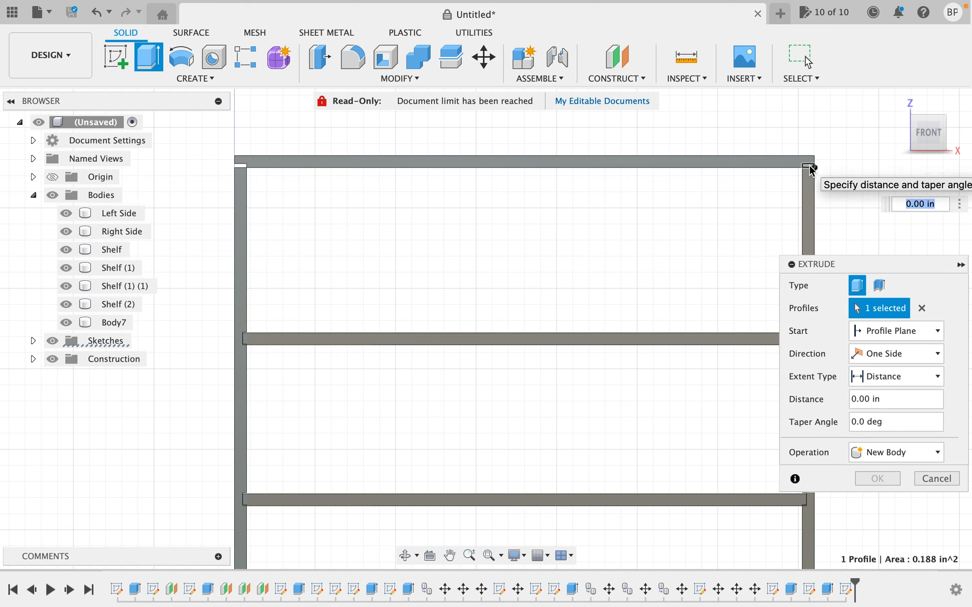
{"action": "left_click", "coordinate": [898, 452]}
{"action": "left_click", "coordinate": [883, 495]}
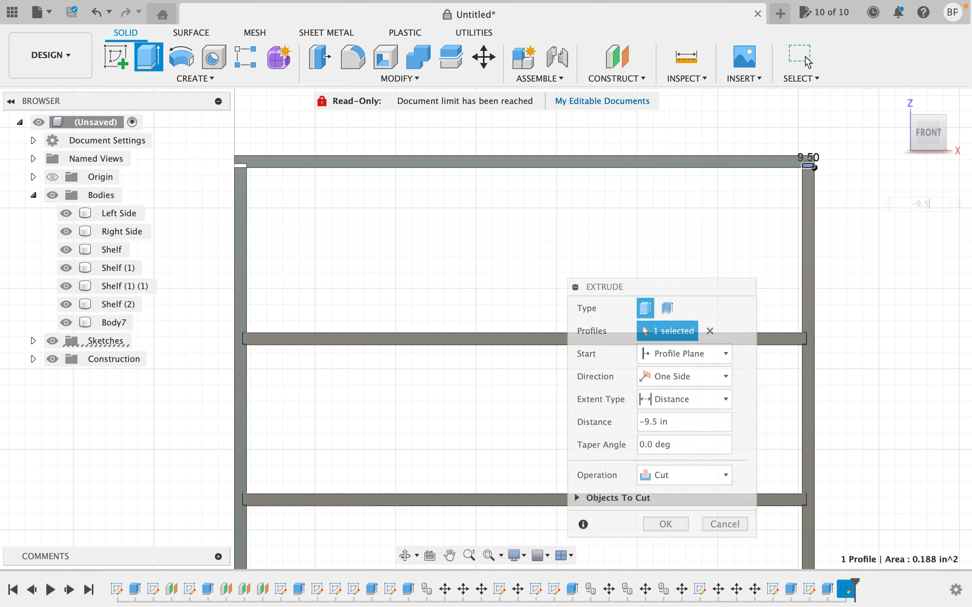
{"action": "left_click", "coordinate": [665, 523]}
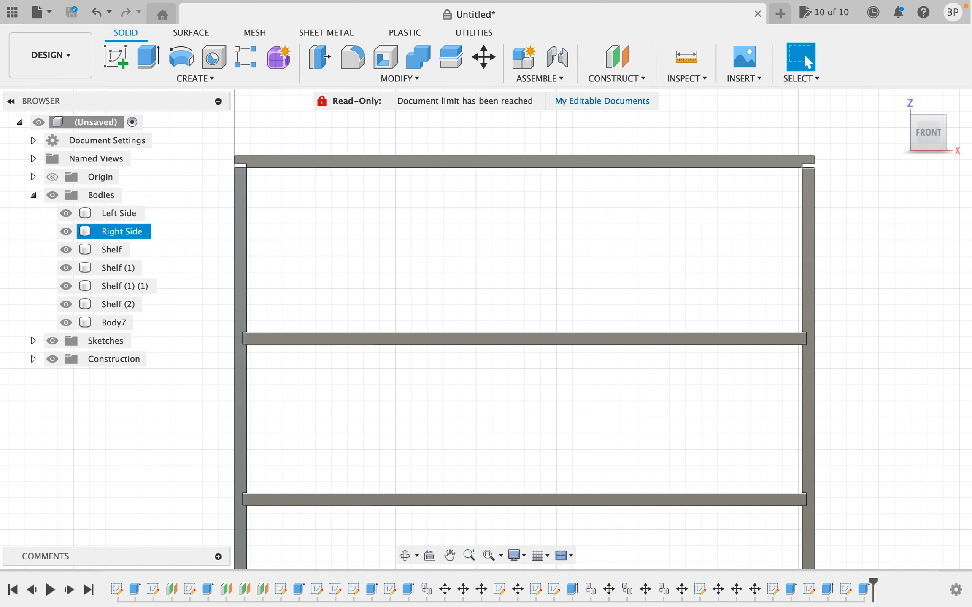
Move the top board body down onto the two sides with a Y distance of -0.25 in
{"action": "left_click", "coordinate": [401, 160]}
{"action": "key", "text": "m"}
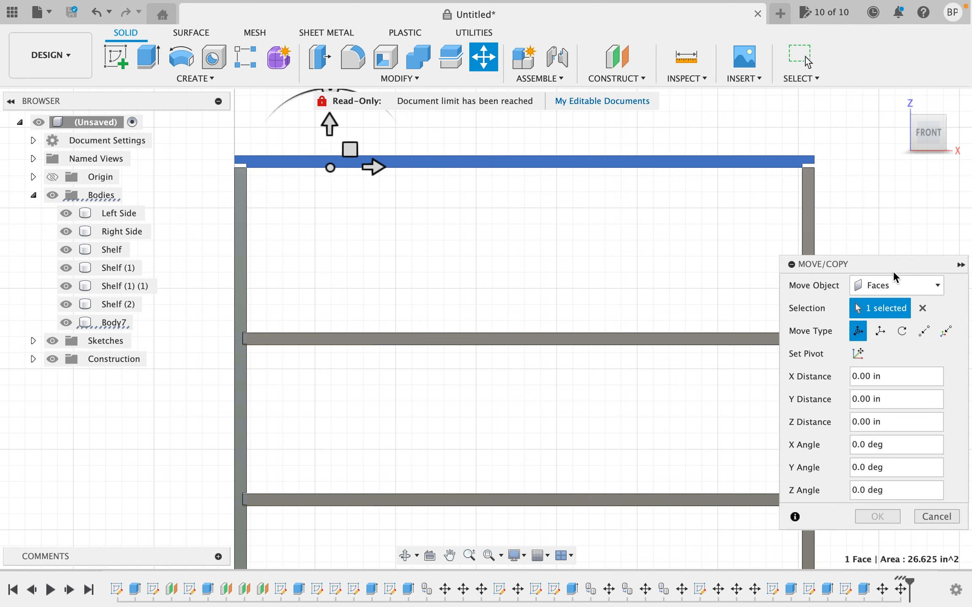
{"action": "left_click", "coordinate": [888, 287]}
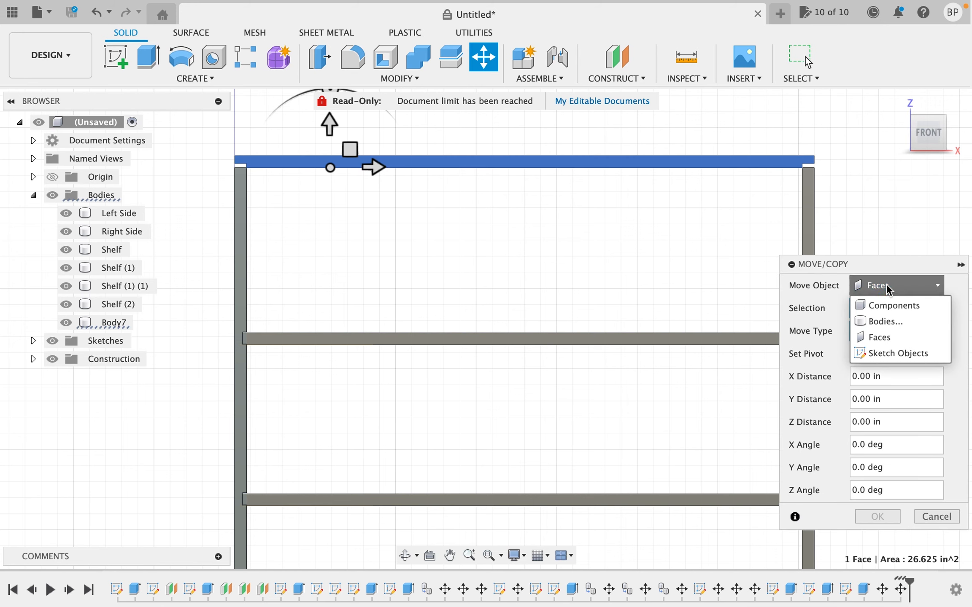
{"action": "left_click", "coordinate": [882, 321]}
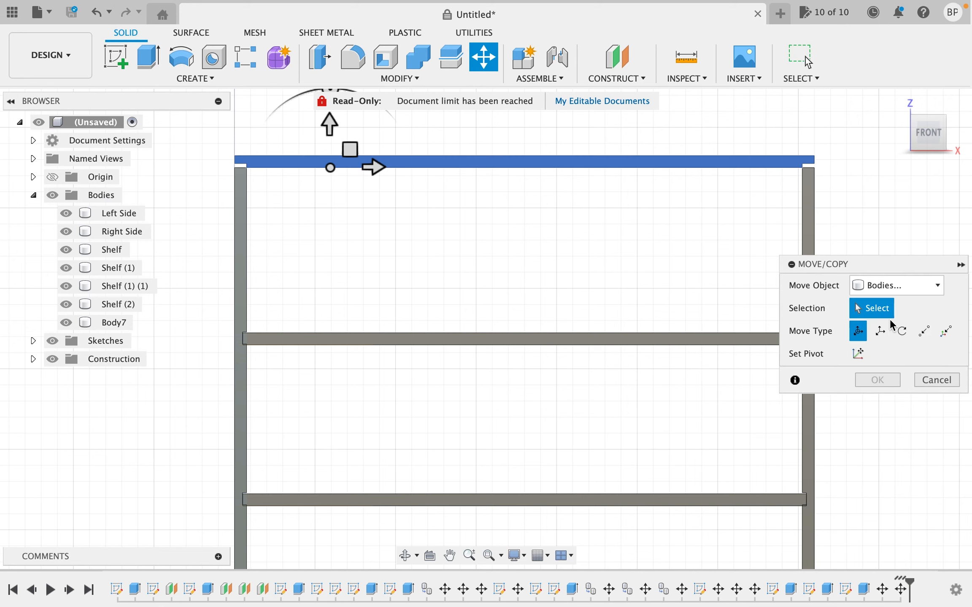
{"action": "left_click", "coordinate": [423, 166]}
{"action": "left_click", "coordinate": [420, 174]}
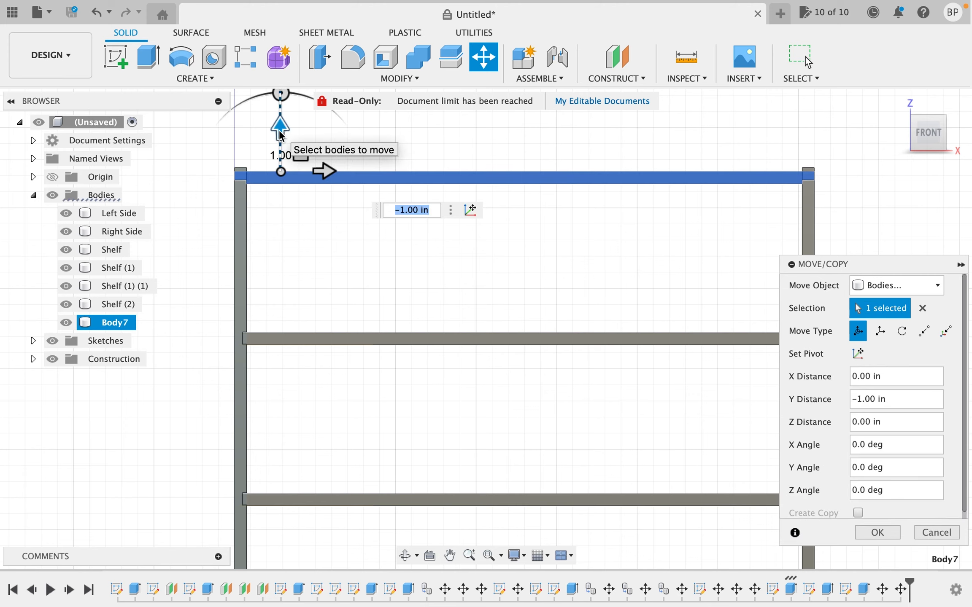
{"action": "type", "text": "-.25"}
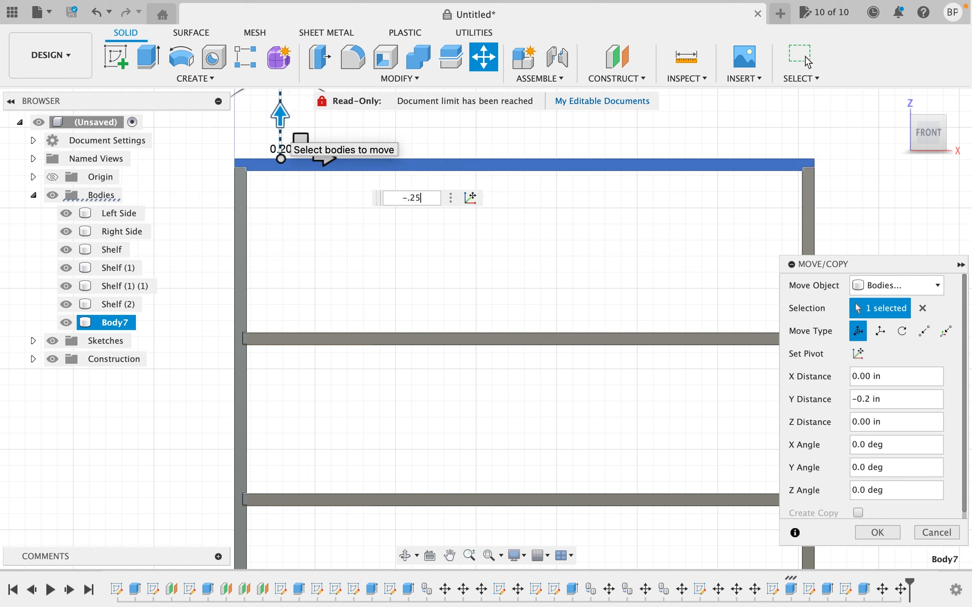
{"action": "key", "text": "Return"}
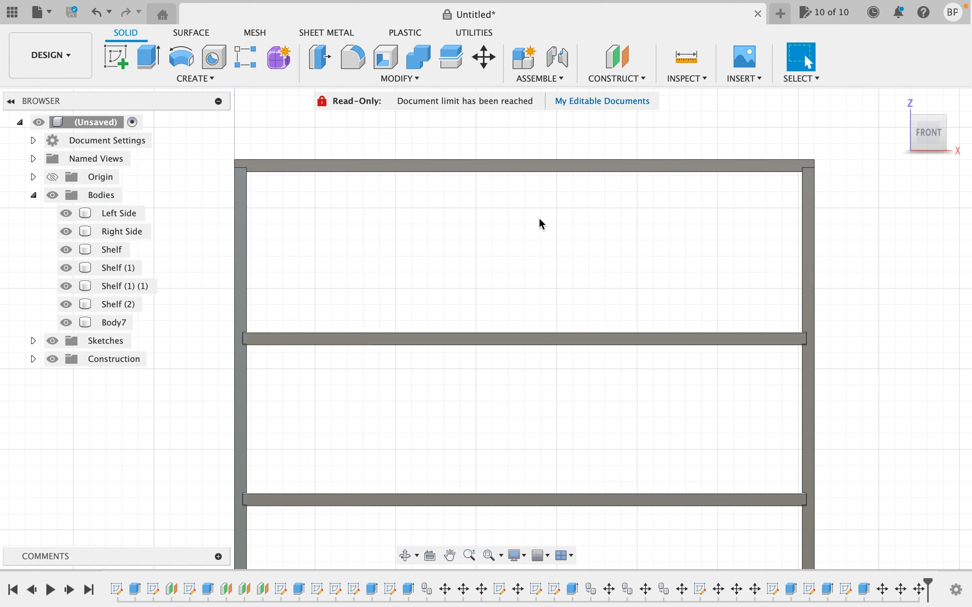
{"action": "left_click", "coordinate": [281, 166]}
{"action": "key", "text": "Escape"}
Sketch a rectangle 2.5 in high and 0.5 in wide on the face of the side board, starting from the origin at its lower front corner
{"action": "left_click", "coordinate": [898, 104]}
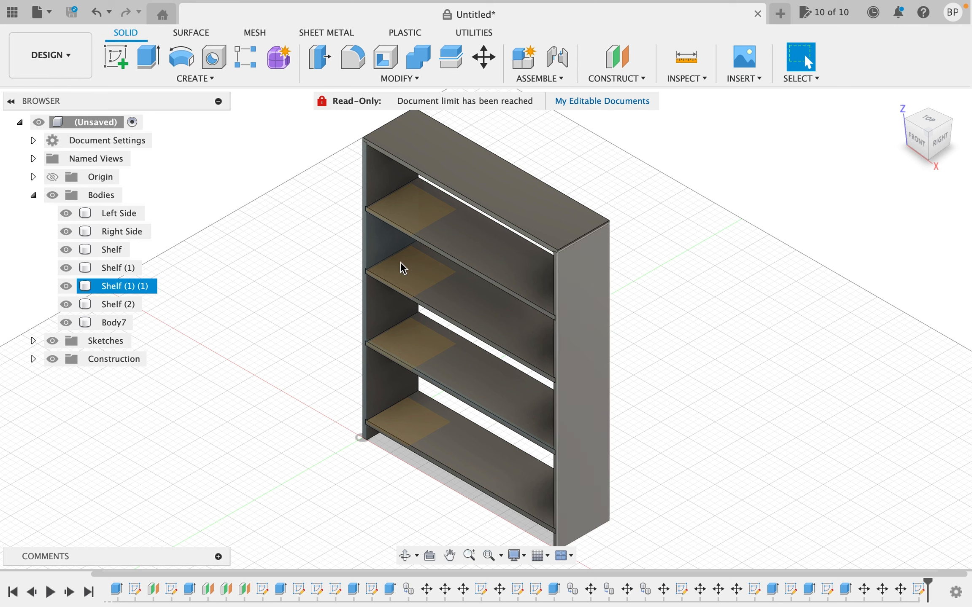
{"action": "left_click", "coordinate": [118, 59]}
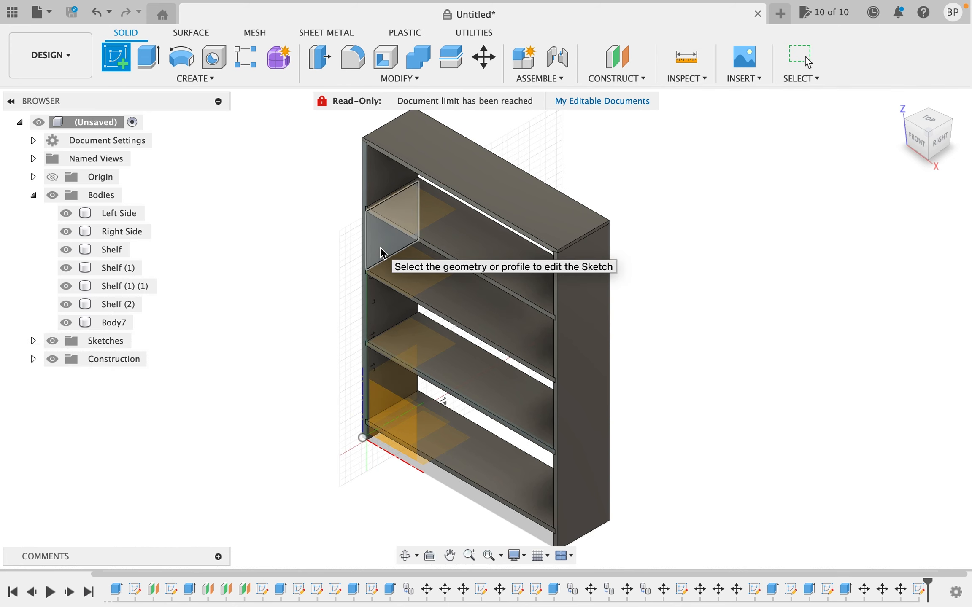
{"action": "left_click", "coordinate": [392, 281]}
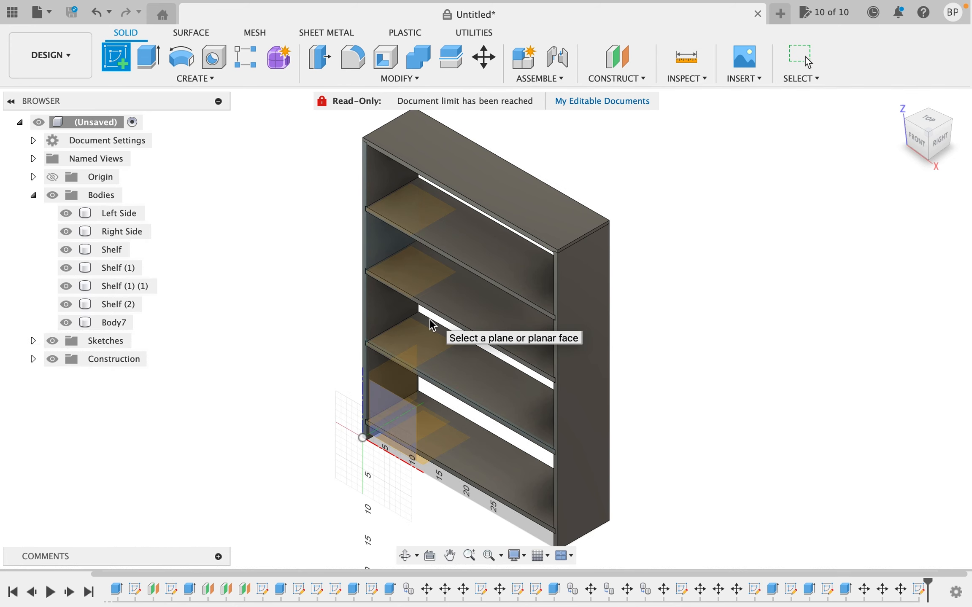
{"action": "left_click", "coordinate": [396, 316]}
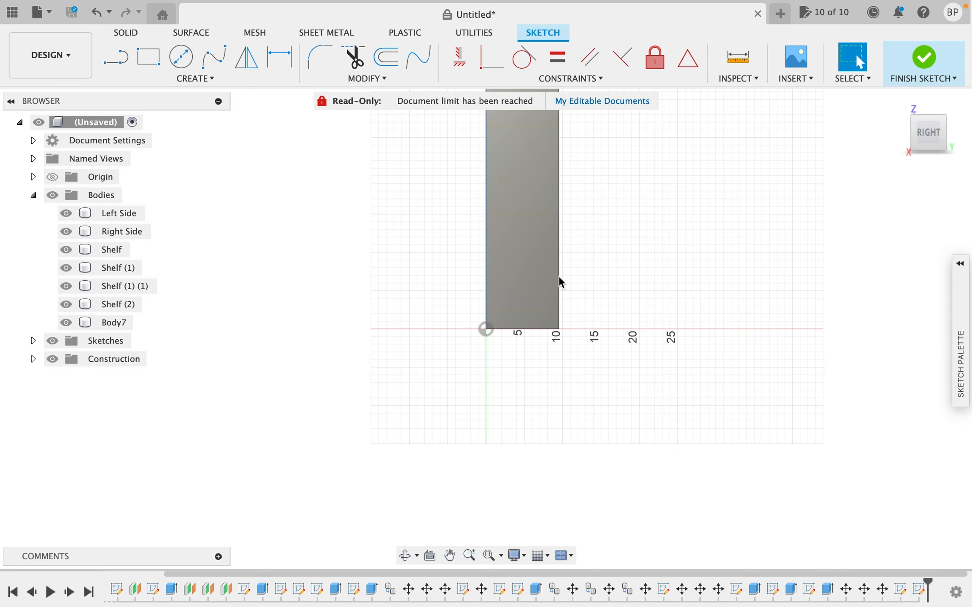
{"action": "mouse_move", "coordinate": [908, 145]}
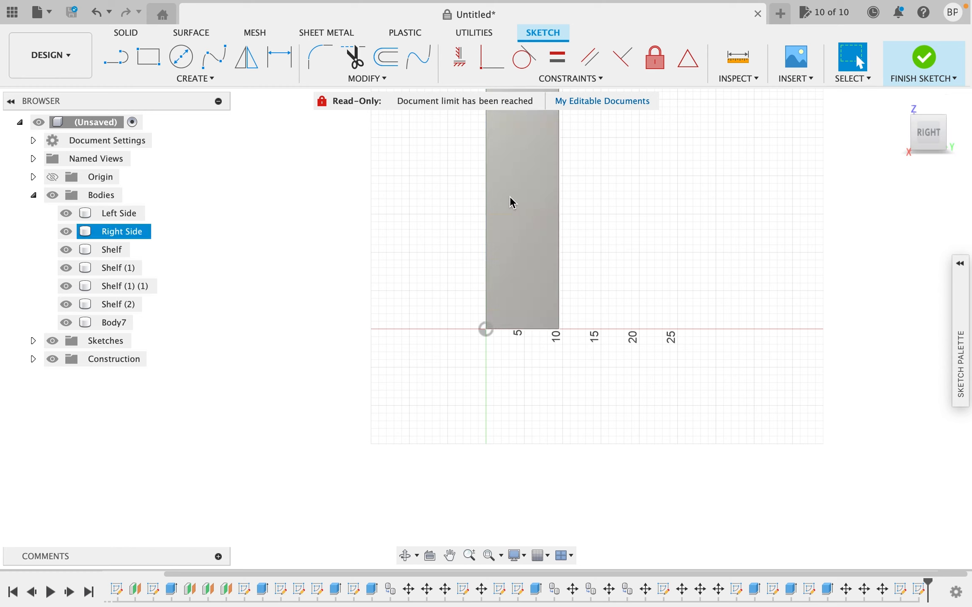
{"action": "left_click", "coordinate": [147, 56]}
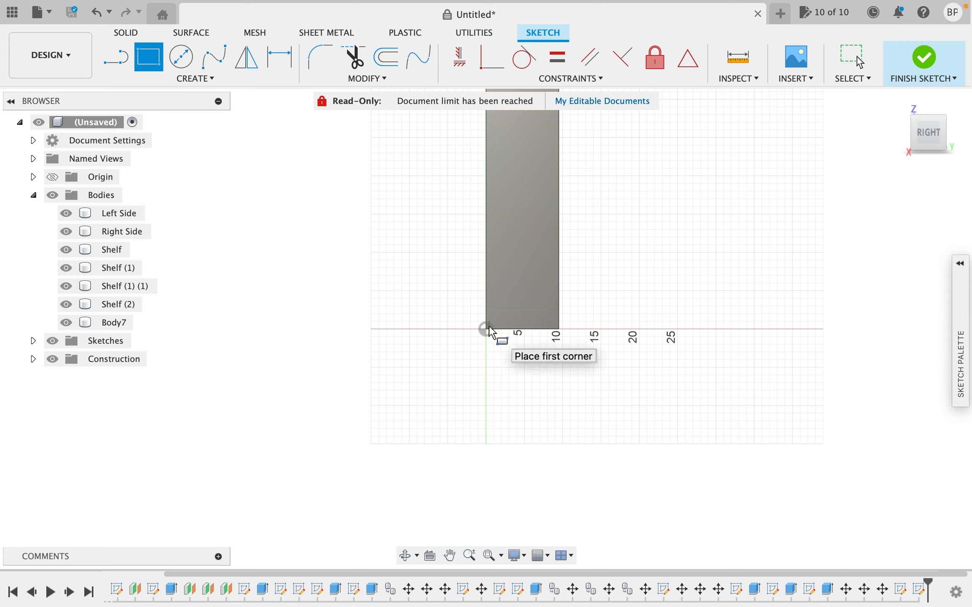
{"action": "left_click", "coordinate": [472, 557]}
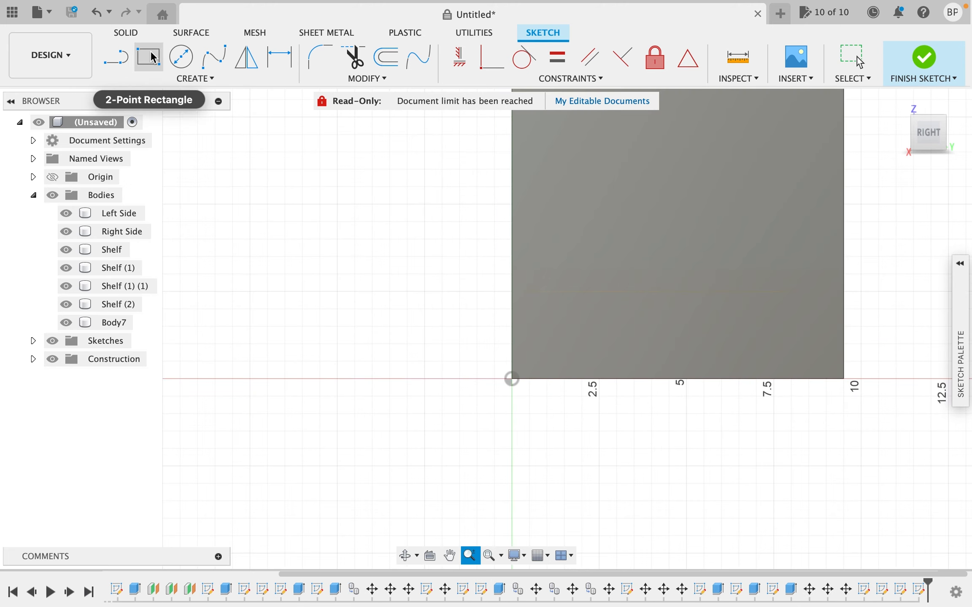
{"action": "left_click", "coordinate": [150, 53]}
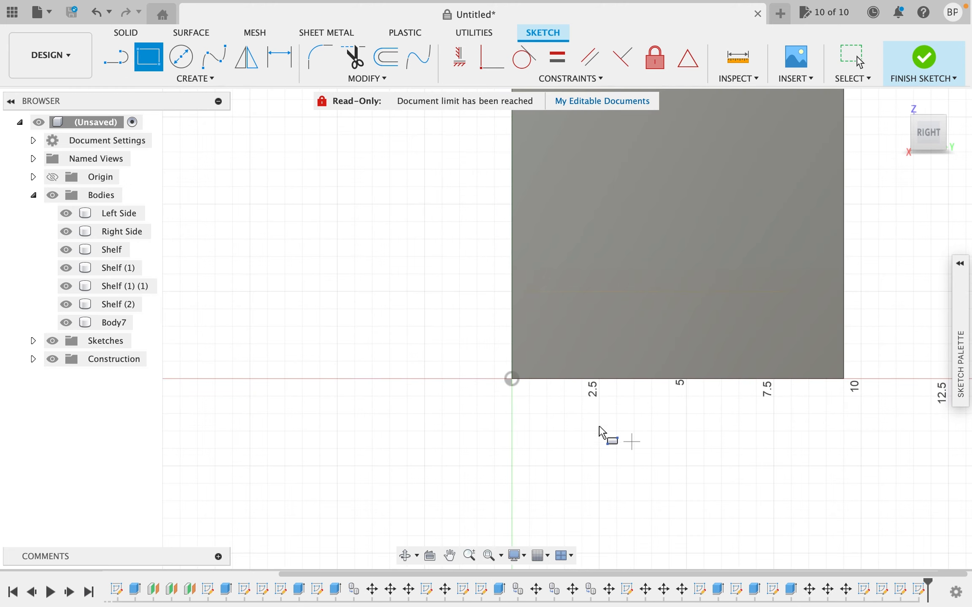
{"action": "left_click", "coordinate": [511, 379]}
{"action": "type", "text": "2.5"}
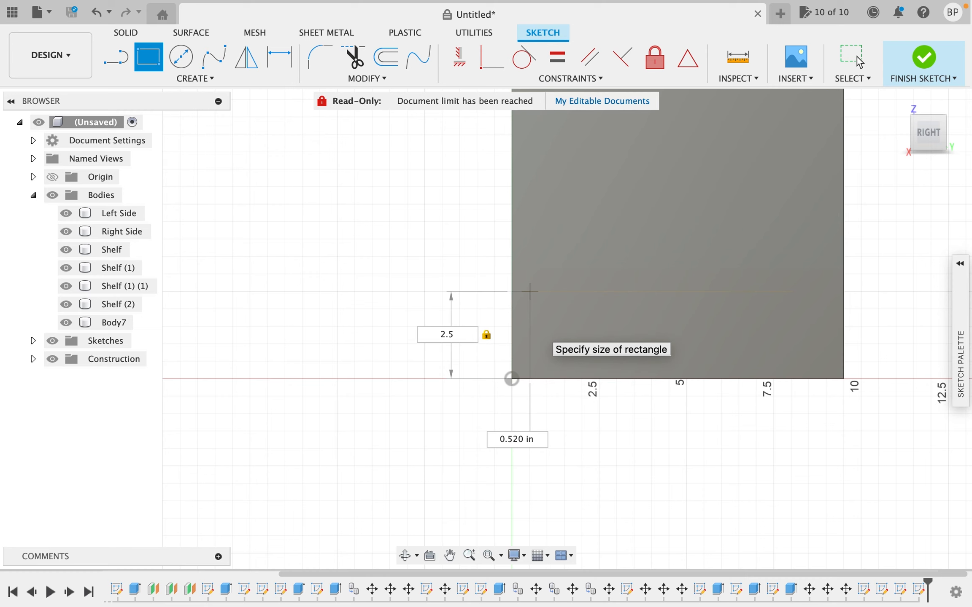
{"action": "key", "text": "Tab"}
{"action": "type", "text": ".5"}
{"action": "key", "text": "Return"}
{"action": "key", "text": "Escape"}
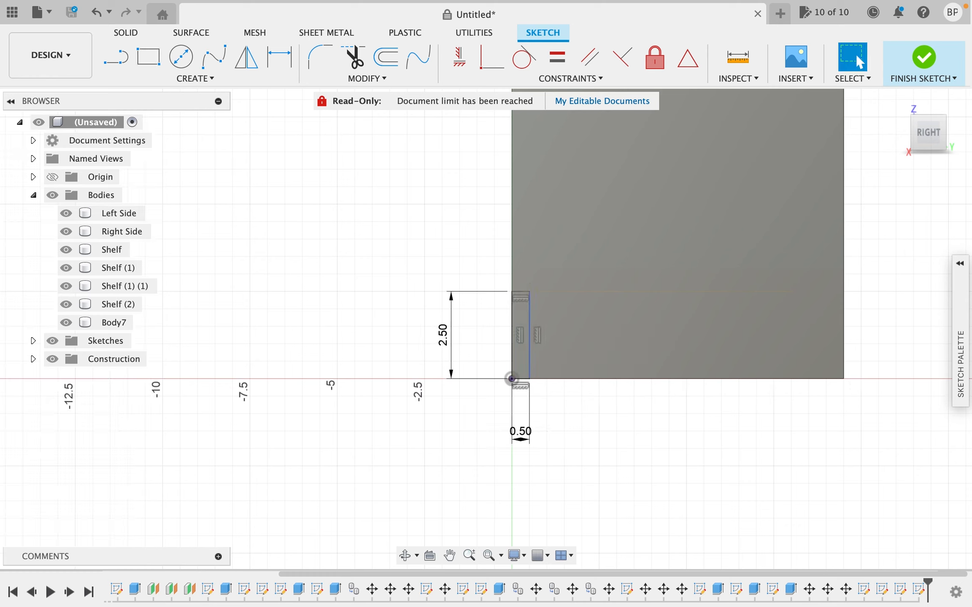
Start another rectangle in the same sketch, beside the 2.5 by 0.5 in rectangle
{"action": "left_click", "coordinate": [155, 63]}
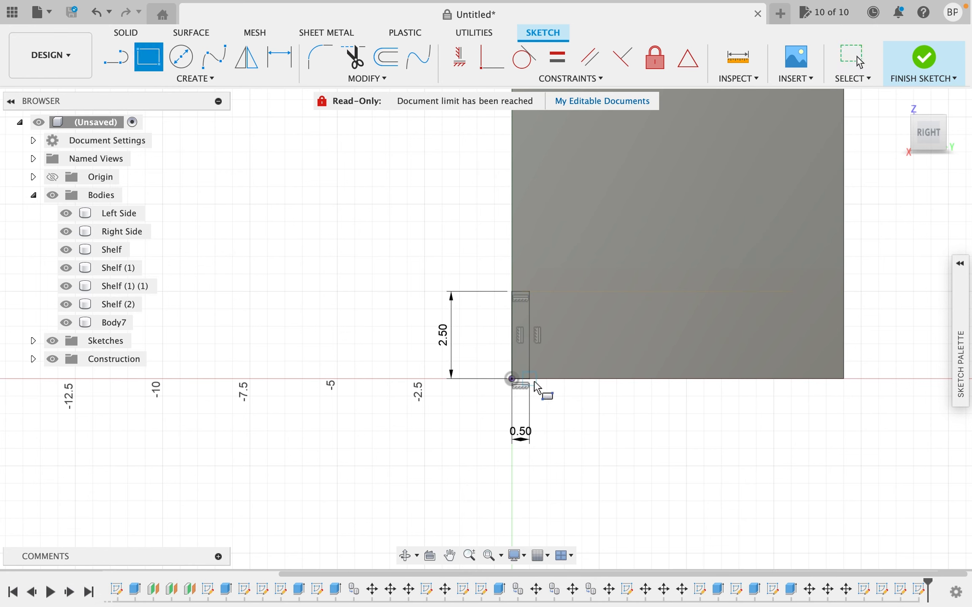